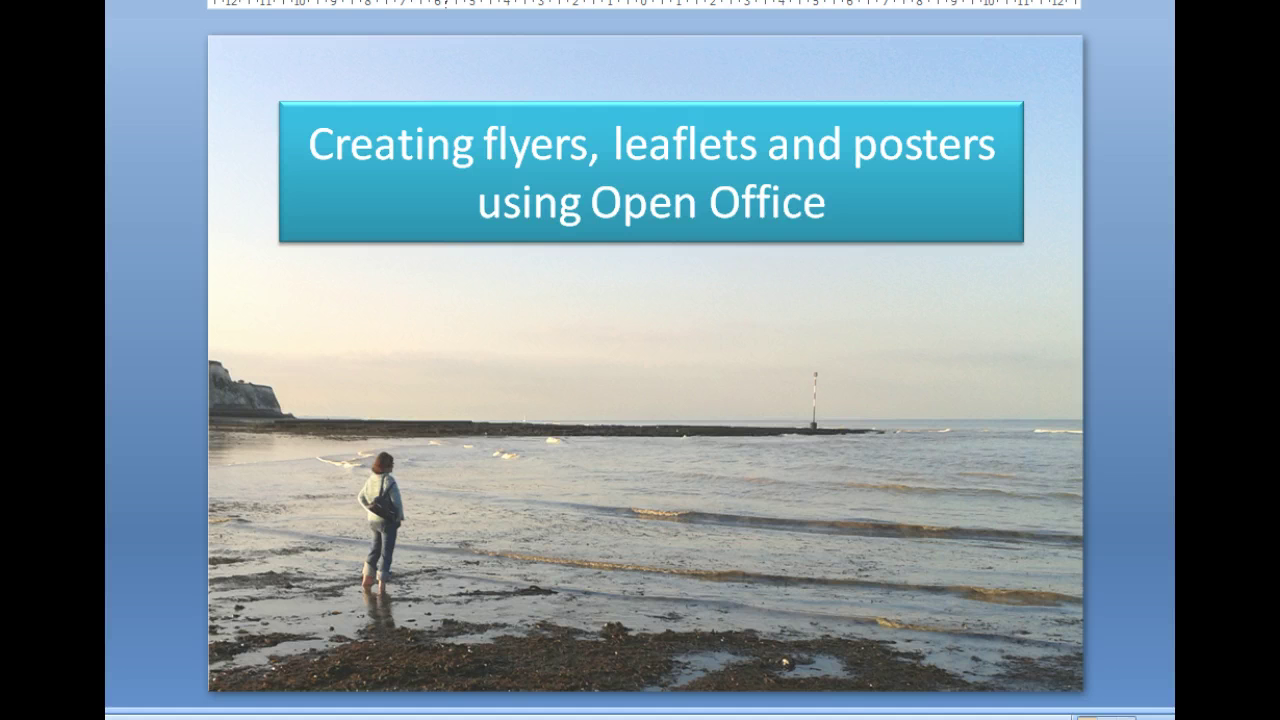
Advance the PowerPoint tutorial from its title slide to the slide on planning your flyer.
{"action": "key", "text": "Page_Down"}
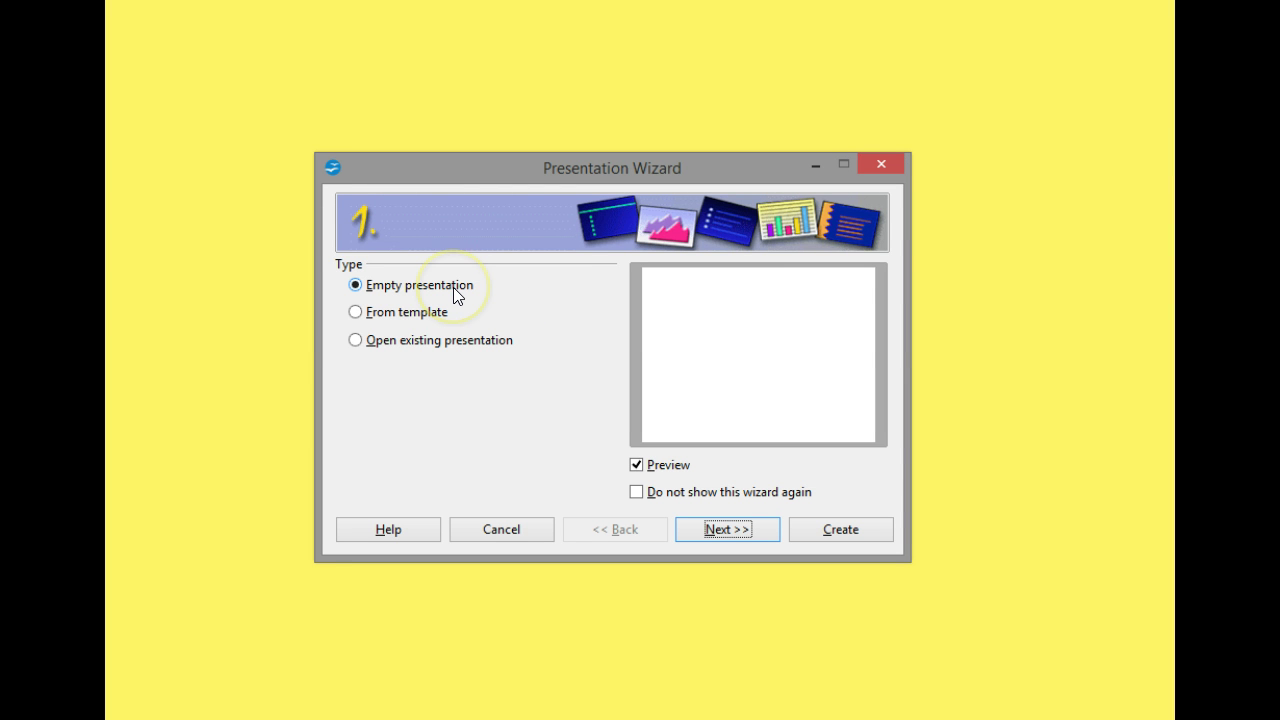
Keep Empty presentation, choose Paper as the output medium and reach the slide-transition step.
{"action": "left_click", "coordinate": [722, 531]}
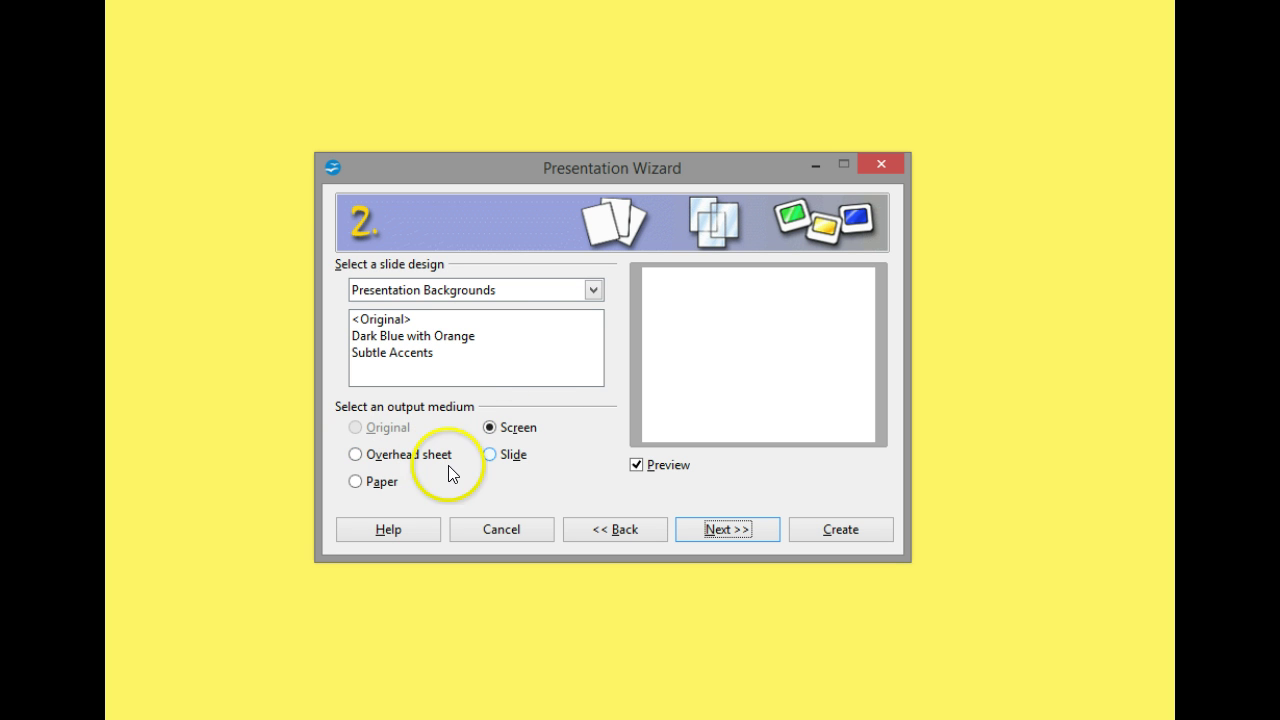
{"action": "left_click", "coordinate": [384, 488]}
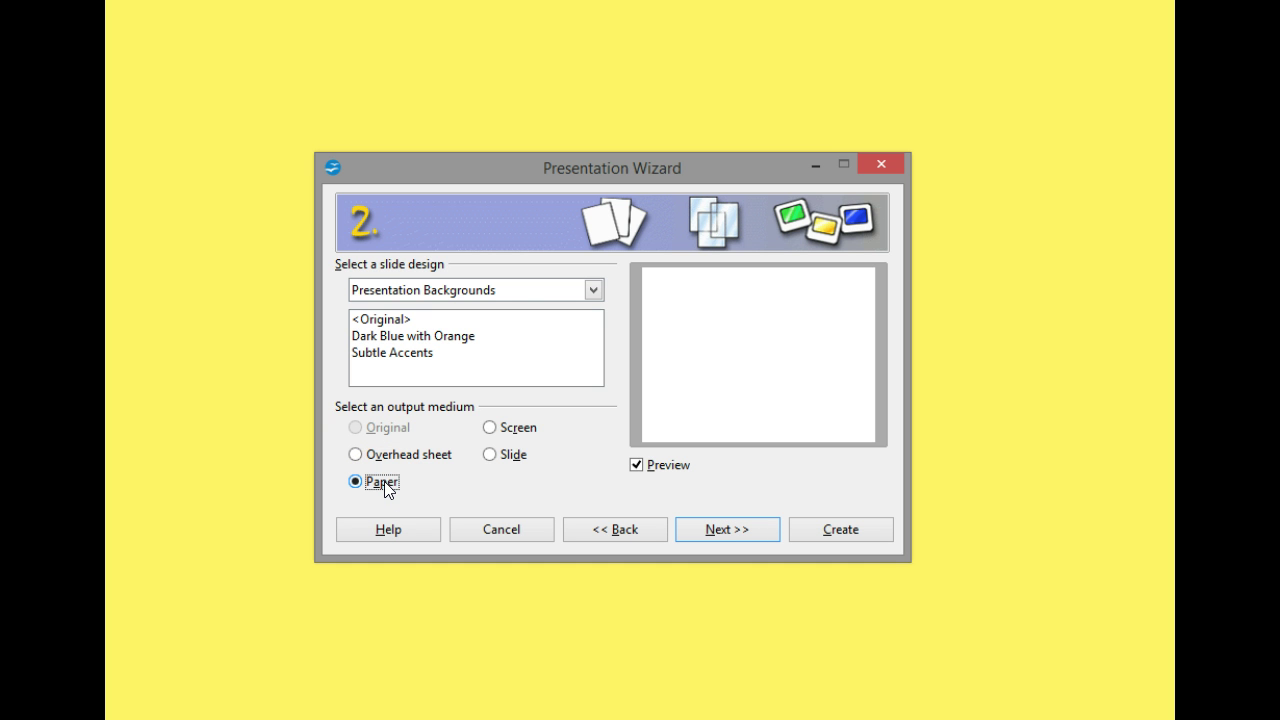
{"action": "left_click", "coordinate": [731, 528]}
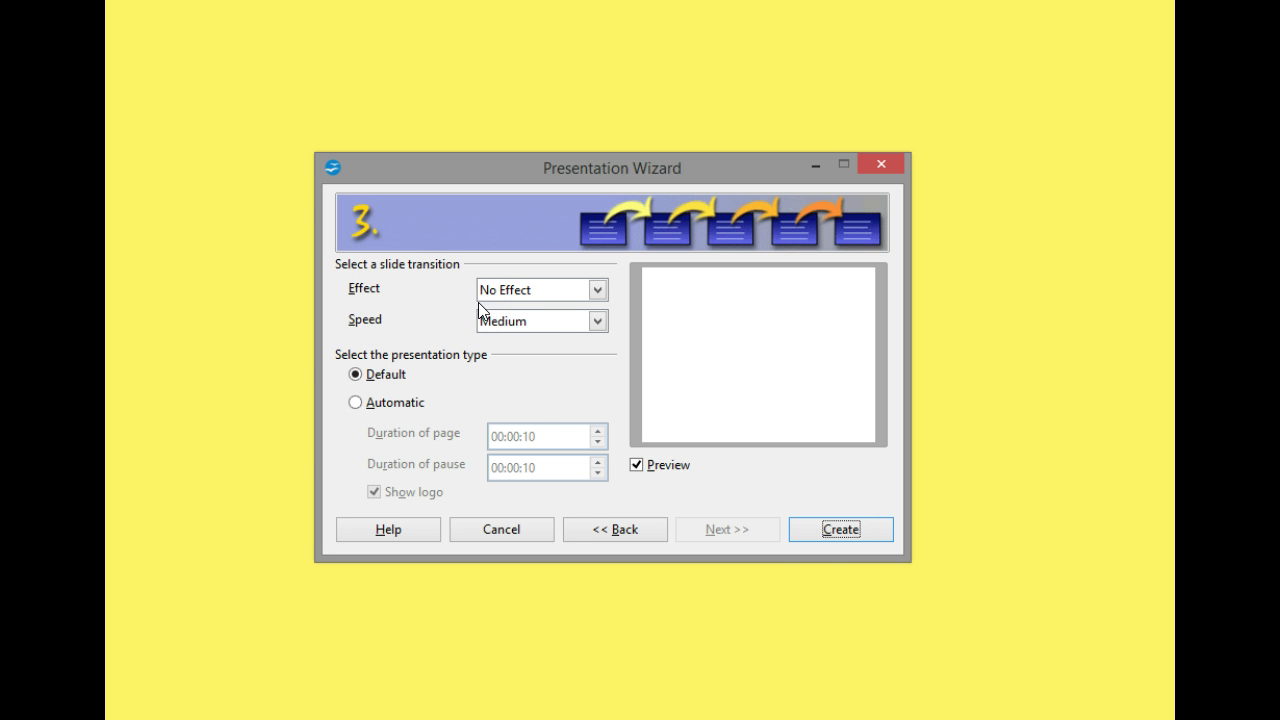
Create the presentation and set its page to A4 portrait, 21.00 × 29.70 cm.
{"action": "left_click", "coordinate": [826, 530]}
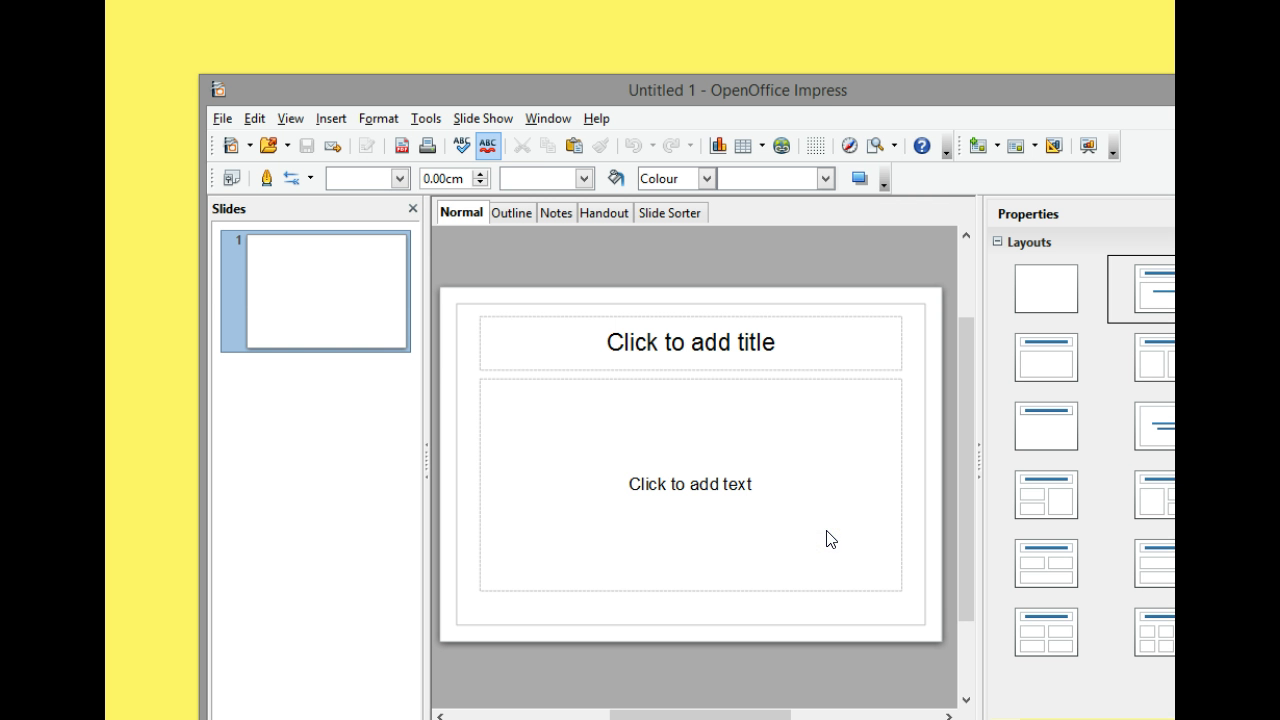
{"action": "left_click_drag", "start_coordinate": [916, 80], "coordinate": [811, 18]}
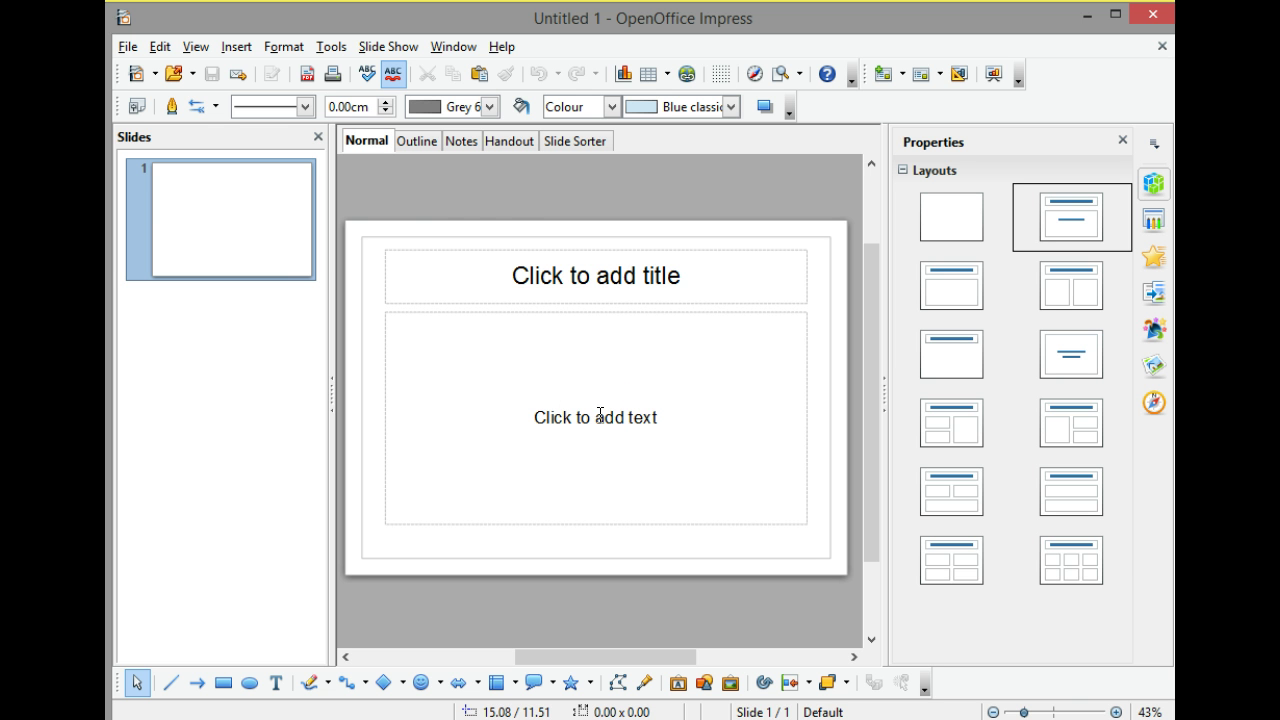
{"action": "left_click", "coordinate": [284, 47]}
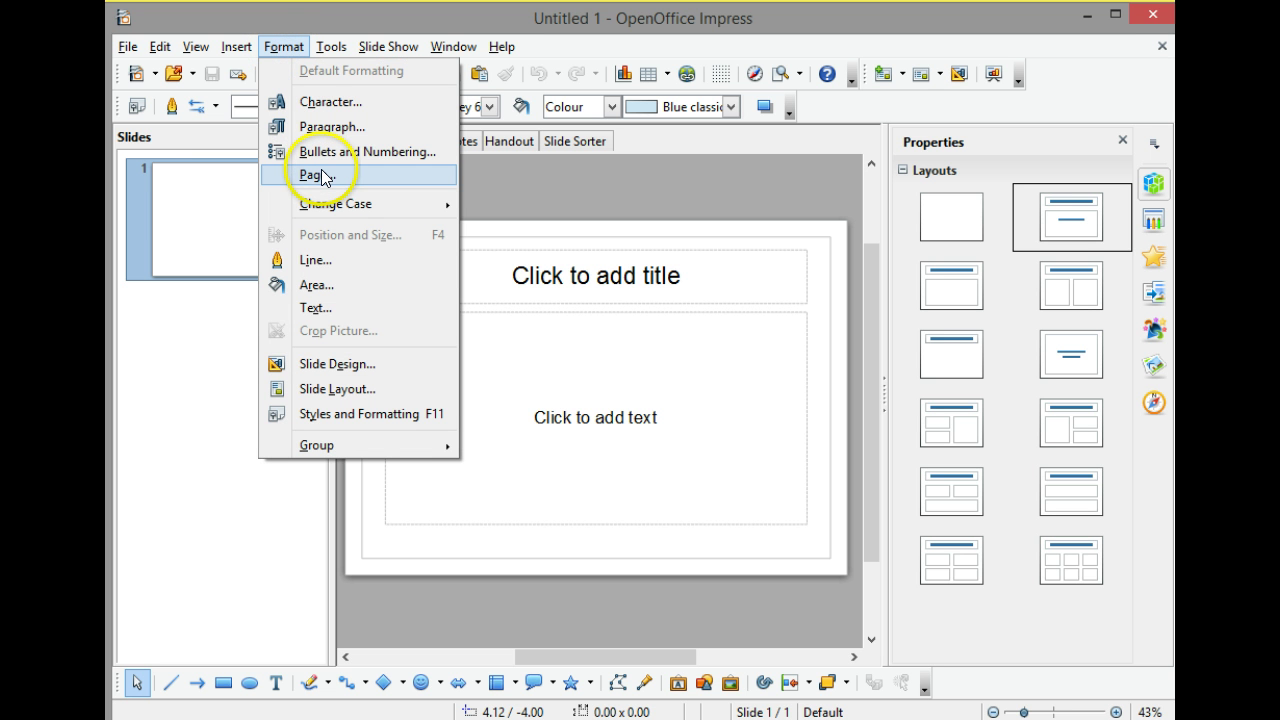
{"action": "left_click", "coordinate": [322, 176]}
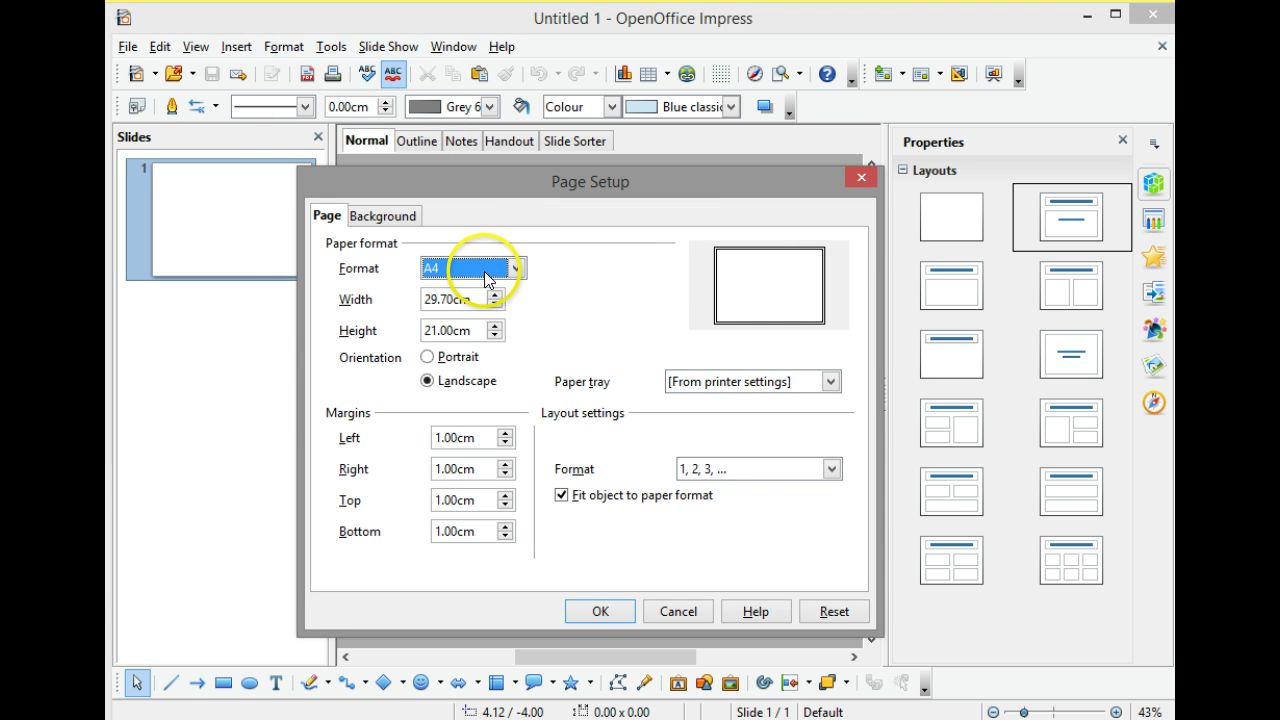
{"action": "left_click", "coordinate": [470, 362]}
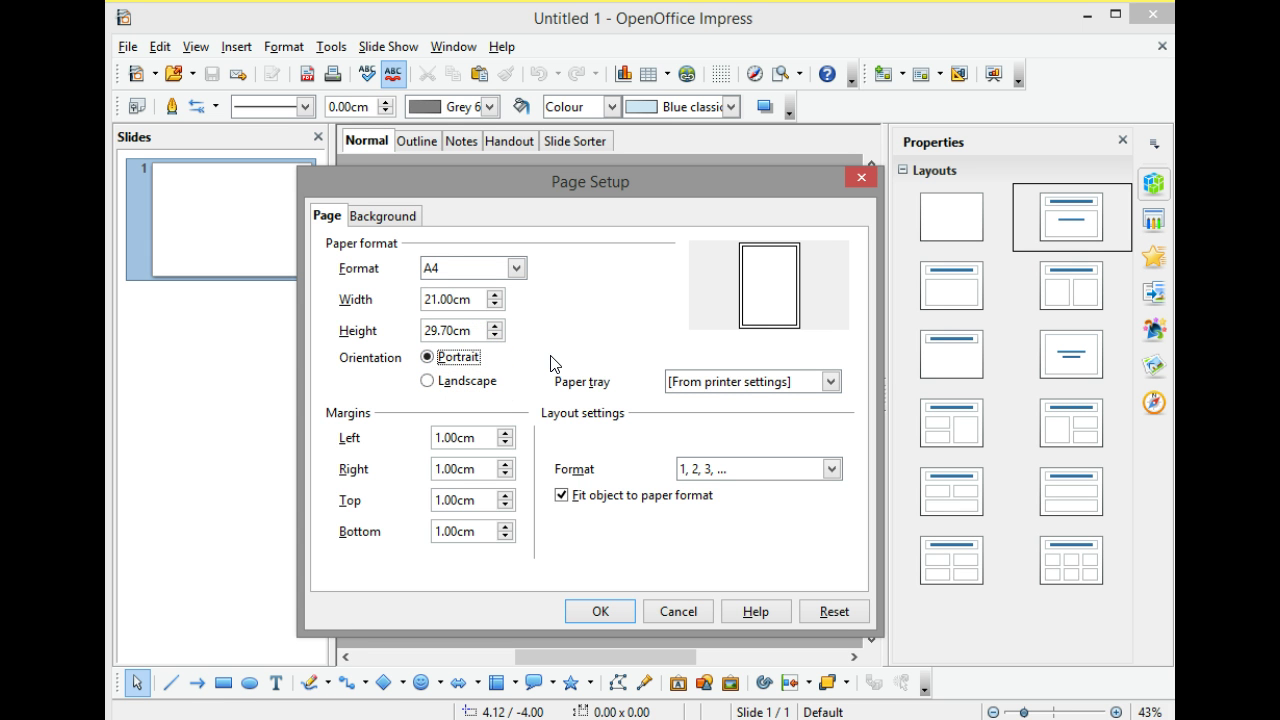
{"action": "left_click", "coordinate": [623, 476]}
{"action": "left_click_drag", "start_coordinate": [604, 584], "coordinate": [602, 614]}
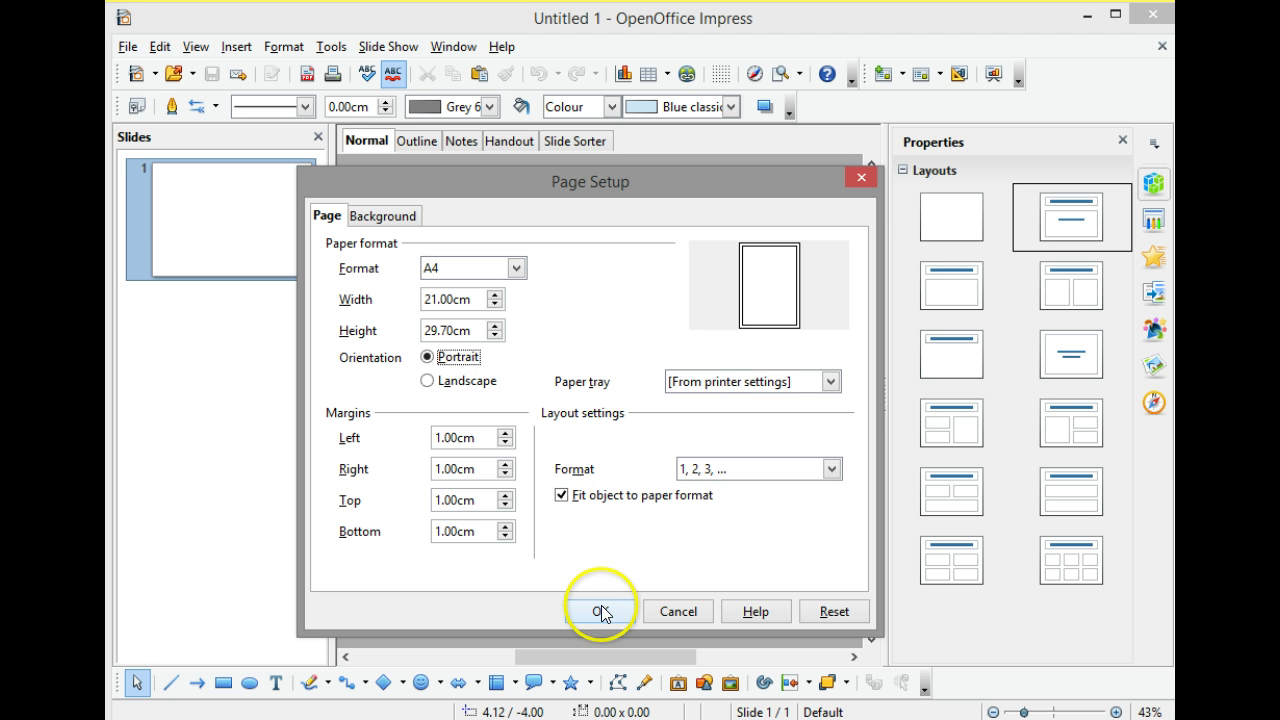
{"action": "left_click", "coordinate": [602, 614]}
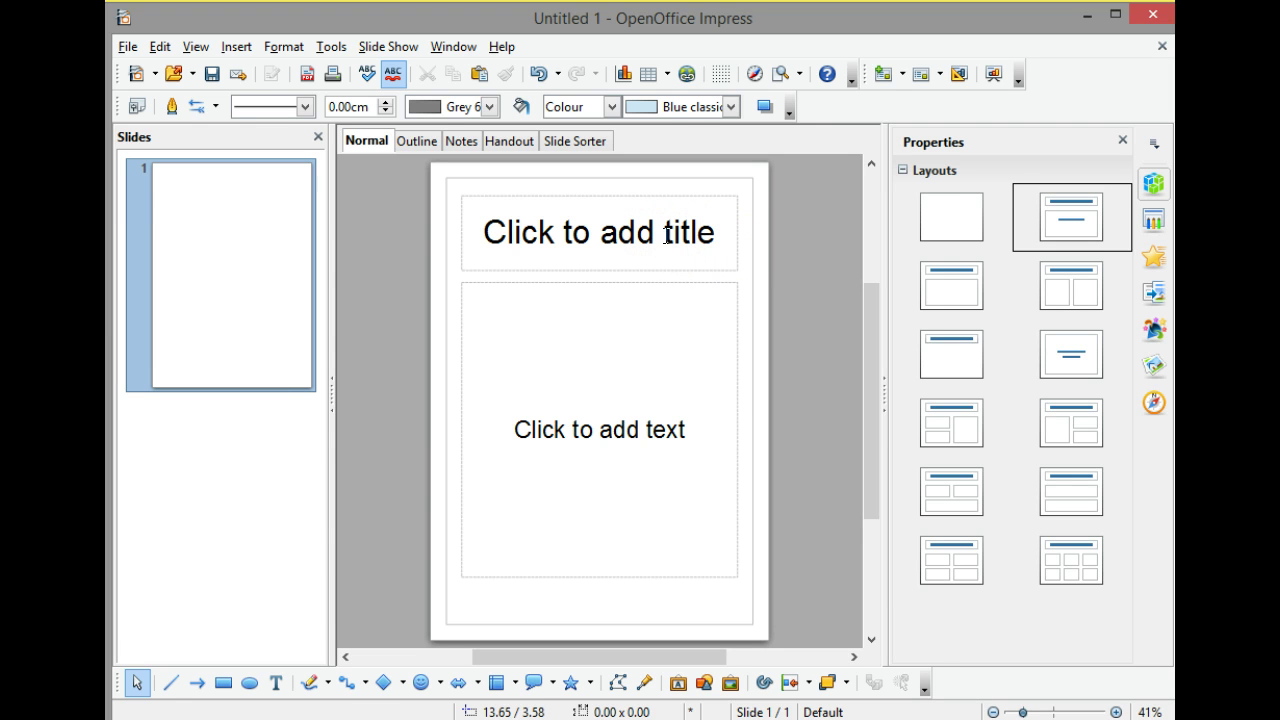
Enter 'Become an IT Buddy' as the slide title and select the text.
{"action": "left_click", "coordinate": [667, 236]}
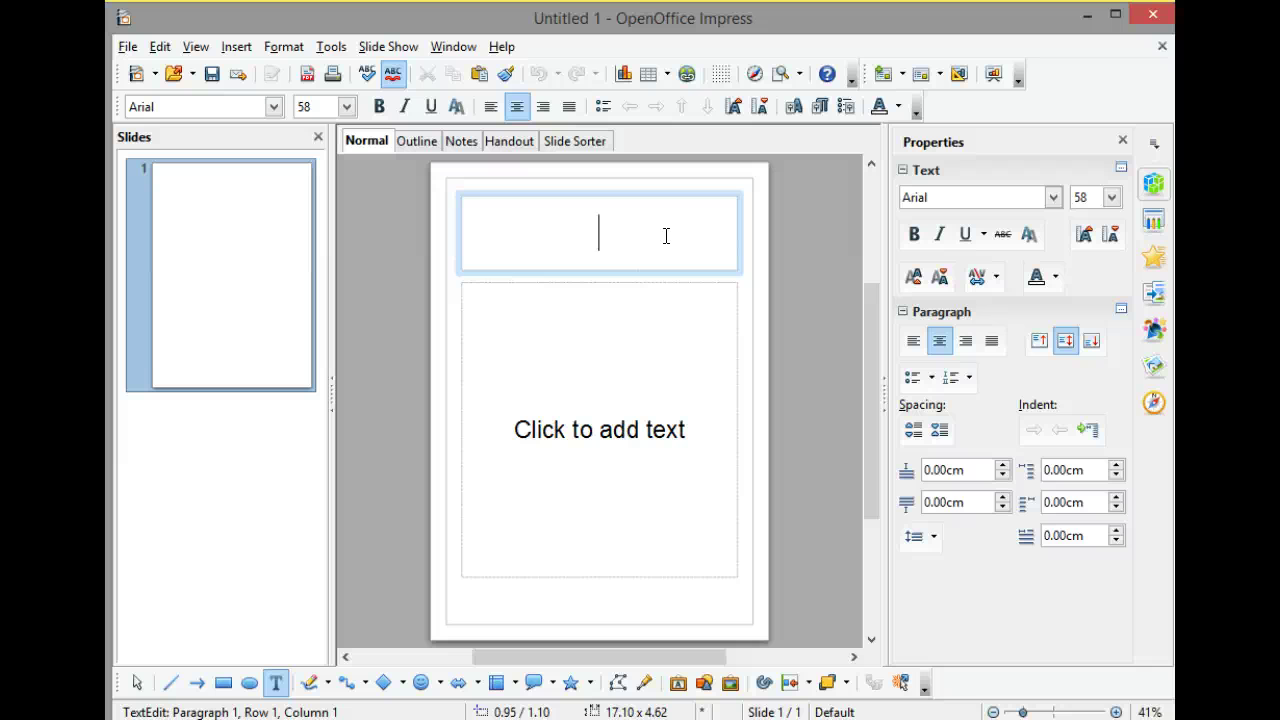
{"action": "type", "text": "Joi"}
{"action": "key", "text": "BackSpace"}
{"action": "key", "text": "BackSpace"}
{"action": "key", "text": "BackSpace"}
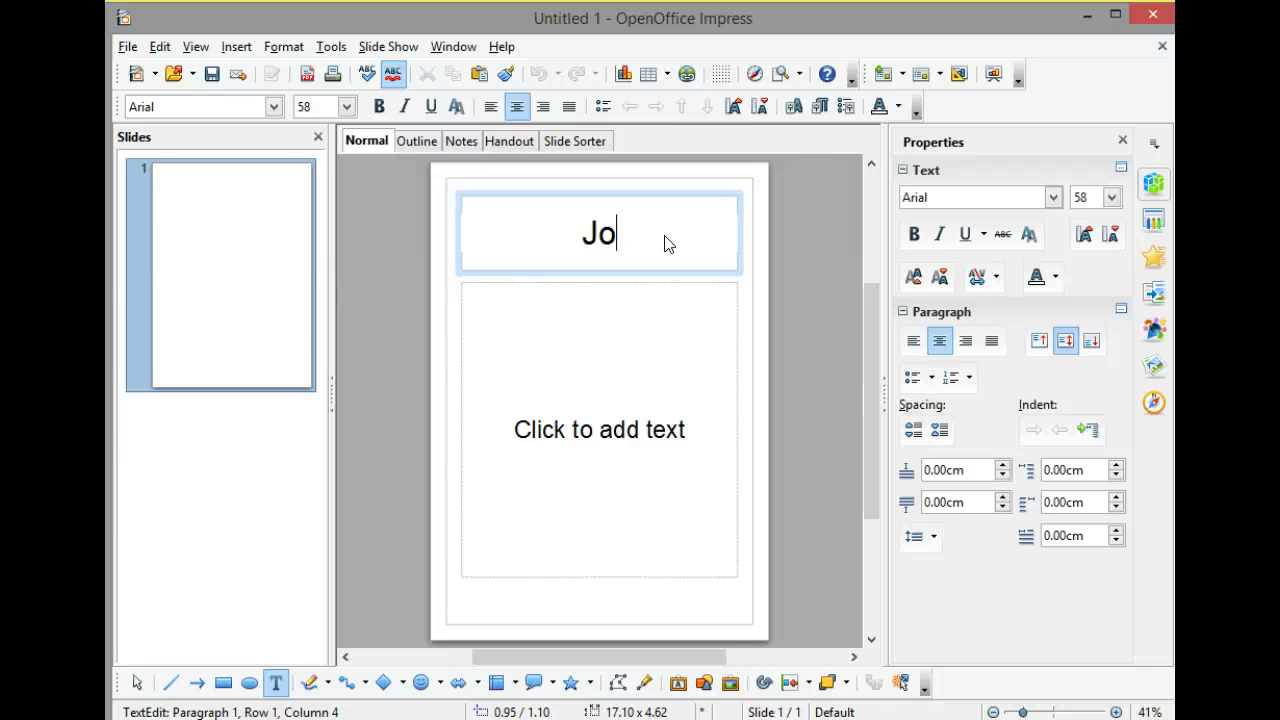
{"action": "type", "text": "Become"}
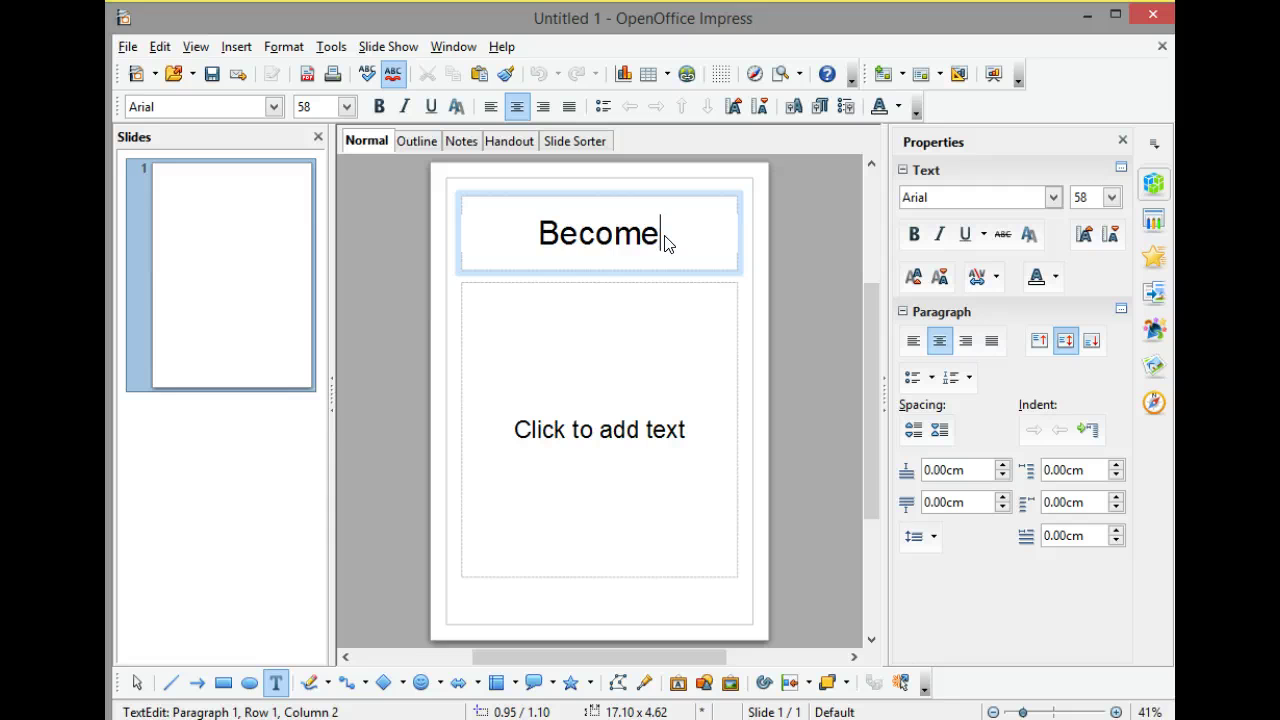
{"action": "type", "text": " an IT "}
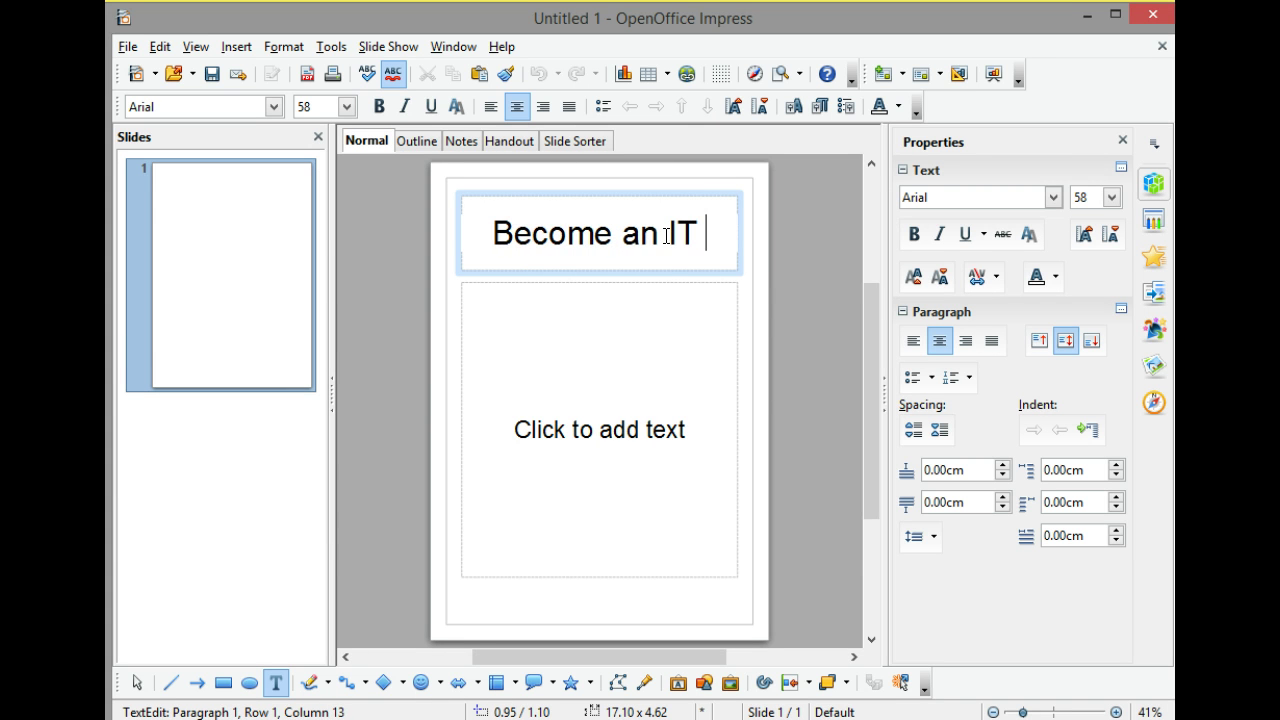
{"action": "type", "text": "Budd"}
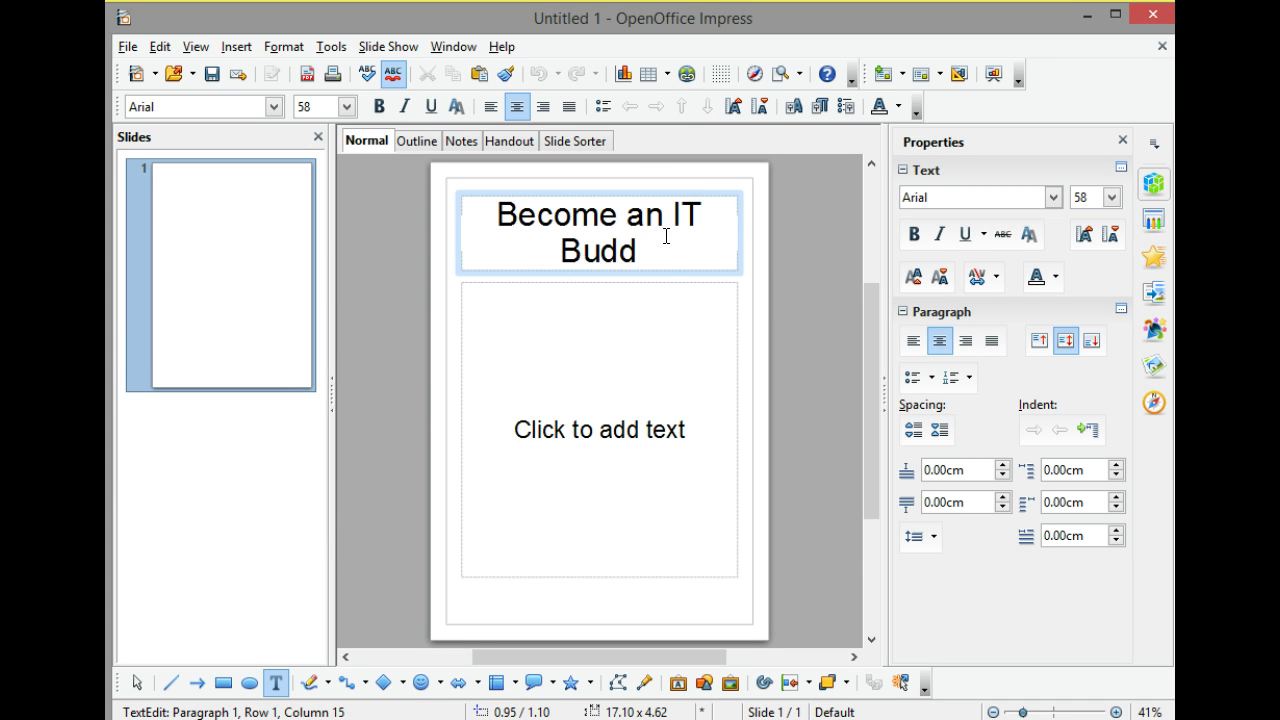
{"action": "type", "text": "y"}
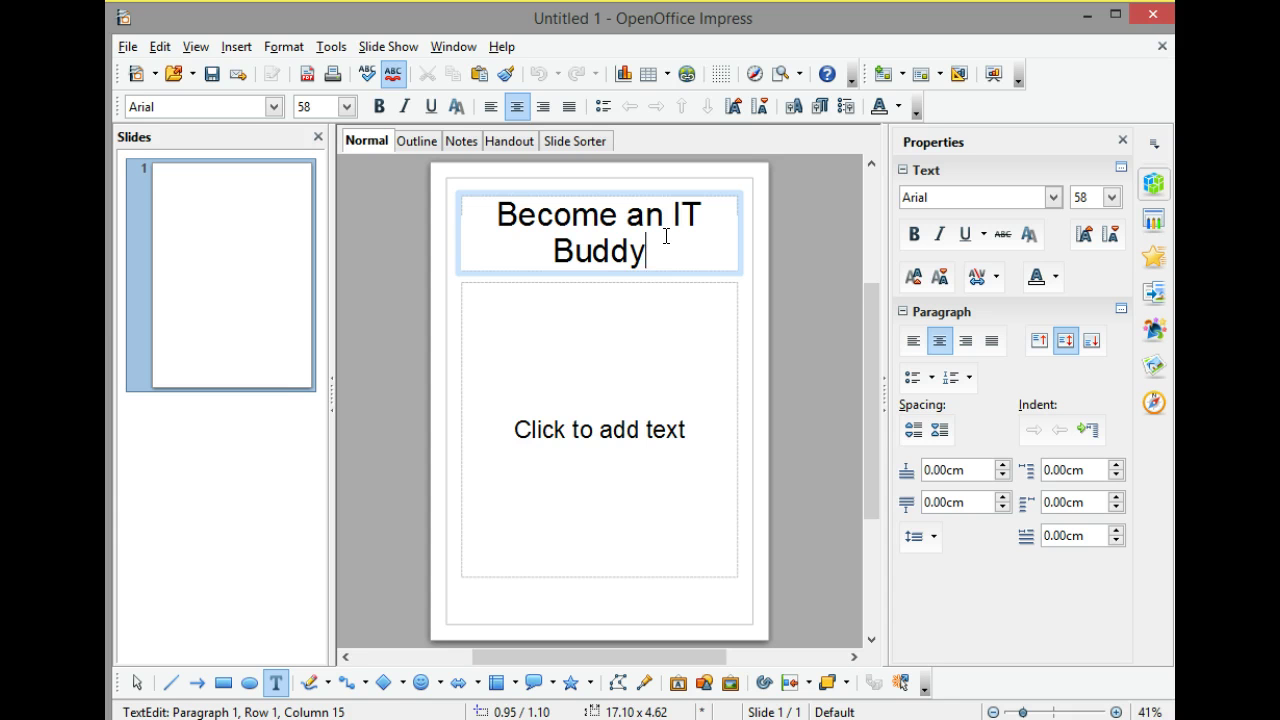
{"action": "left_click_drag", "start_coordinate": [648, 249], "coordinate": [497, 205]}
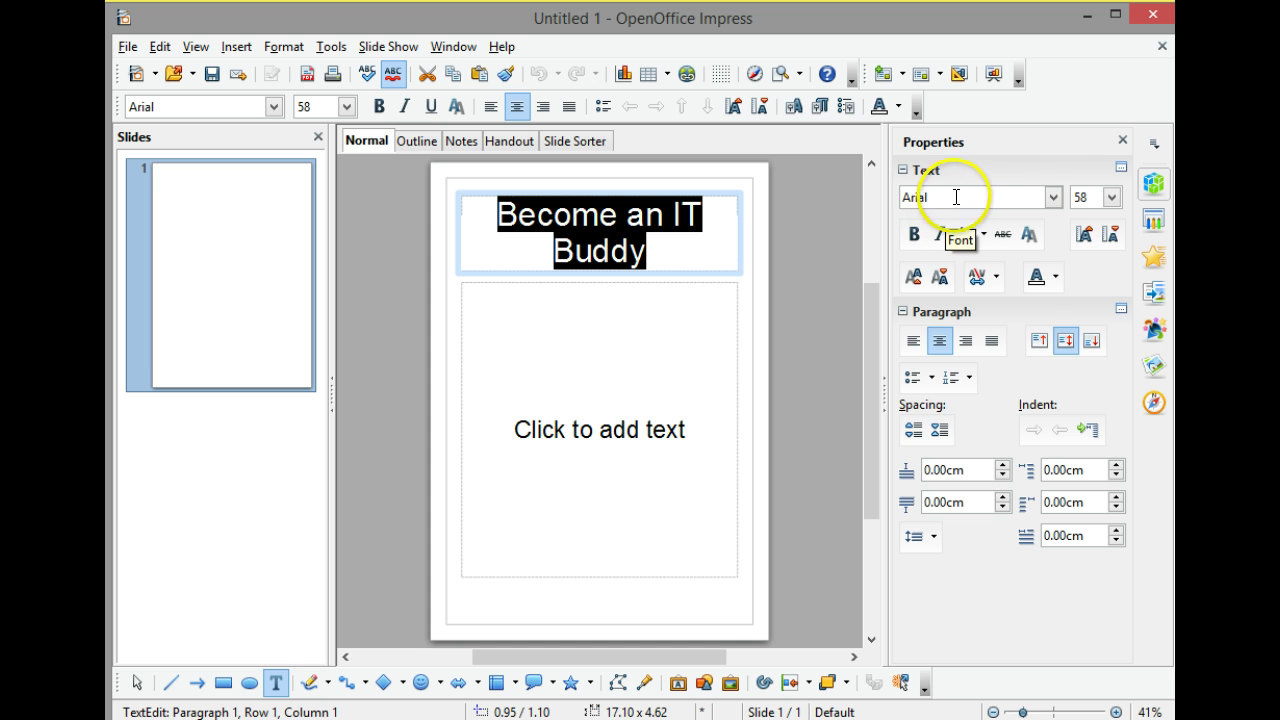
Format the title text in Arial Rounded MT Bold at 48 pt.
{"action": "left_click", "coordinate": [1051, 197]}
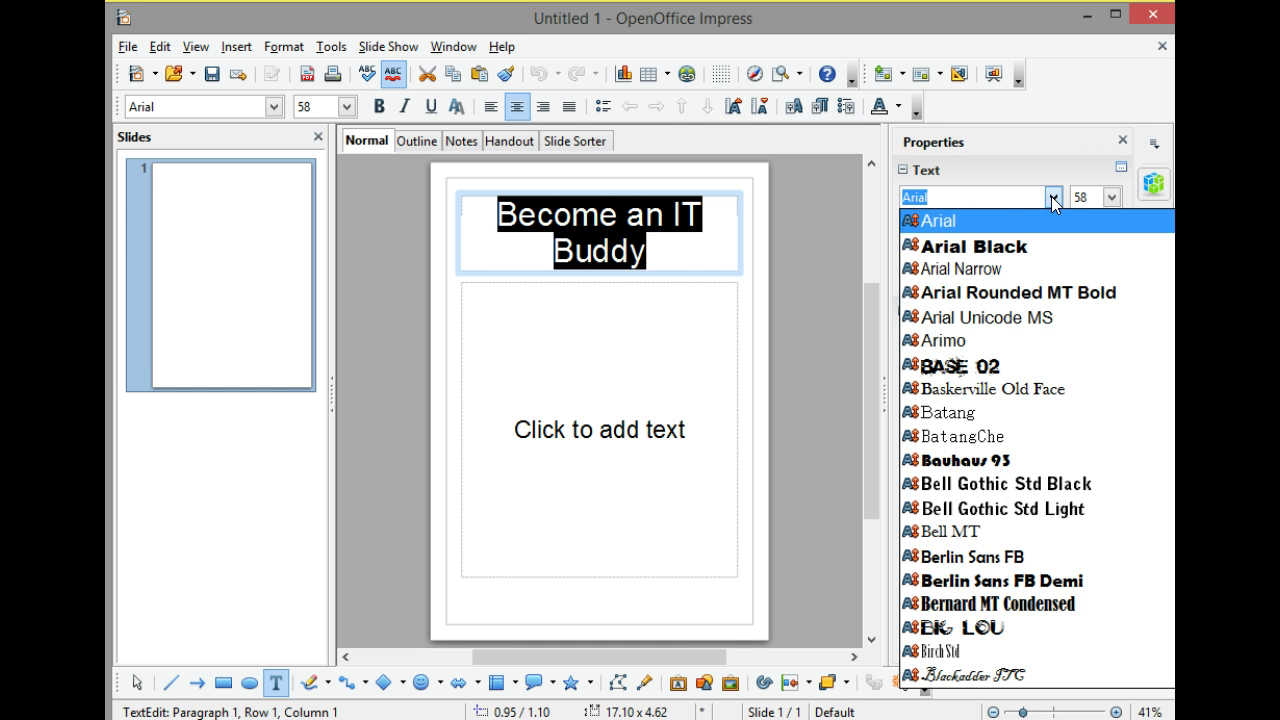
{"action": "left_click", "coordinate": [1040, 298]}
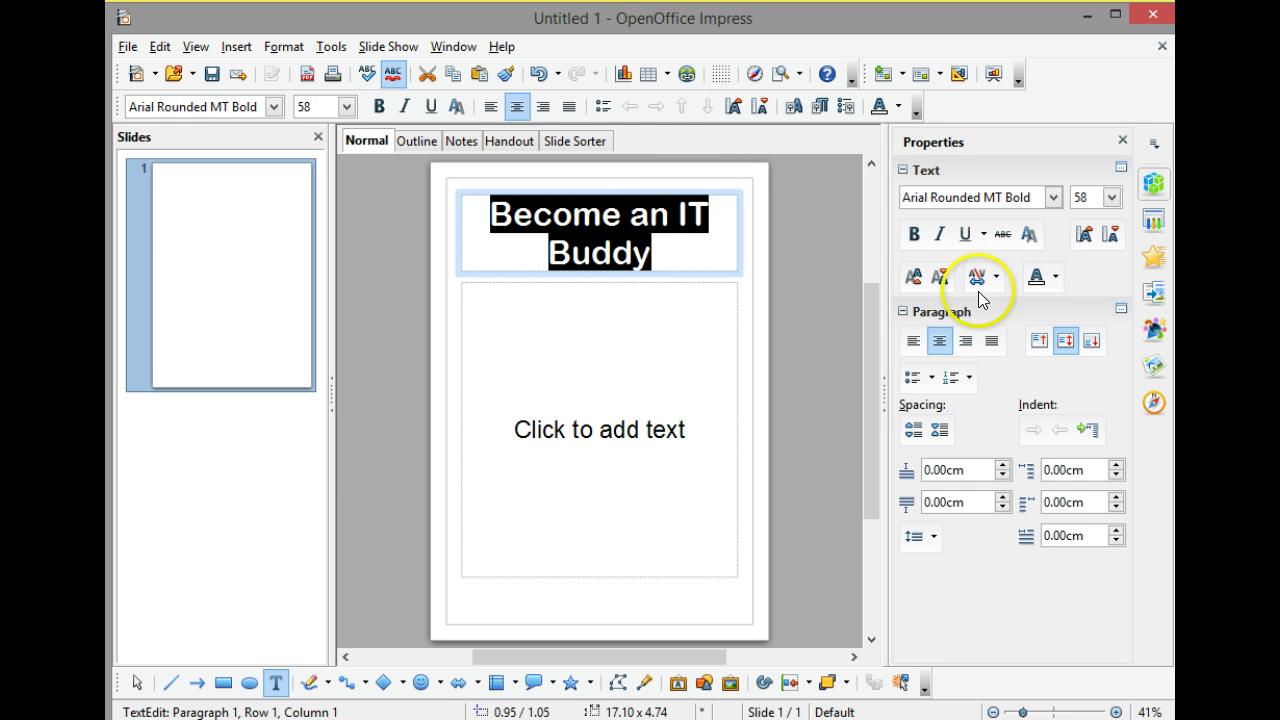
{"action": "left_click", "coordinate": [1111, 198]}
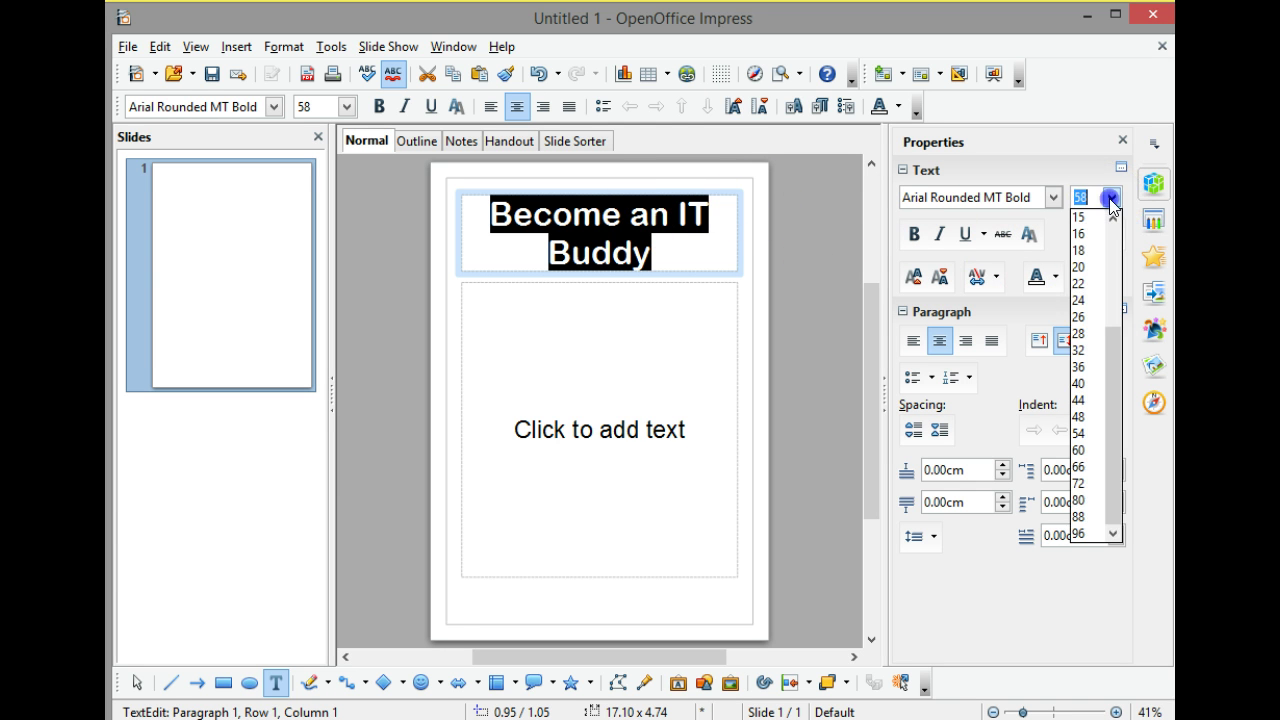
{"action": "left_click", "coordinate": [1086, 418]}
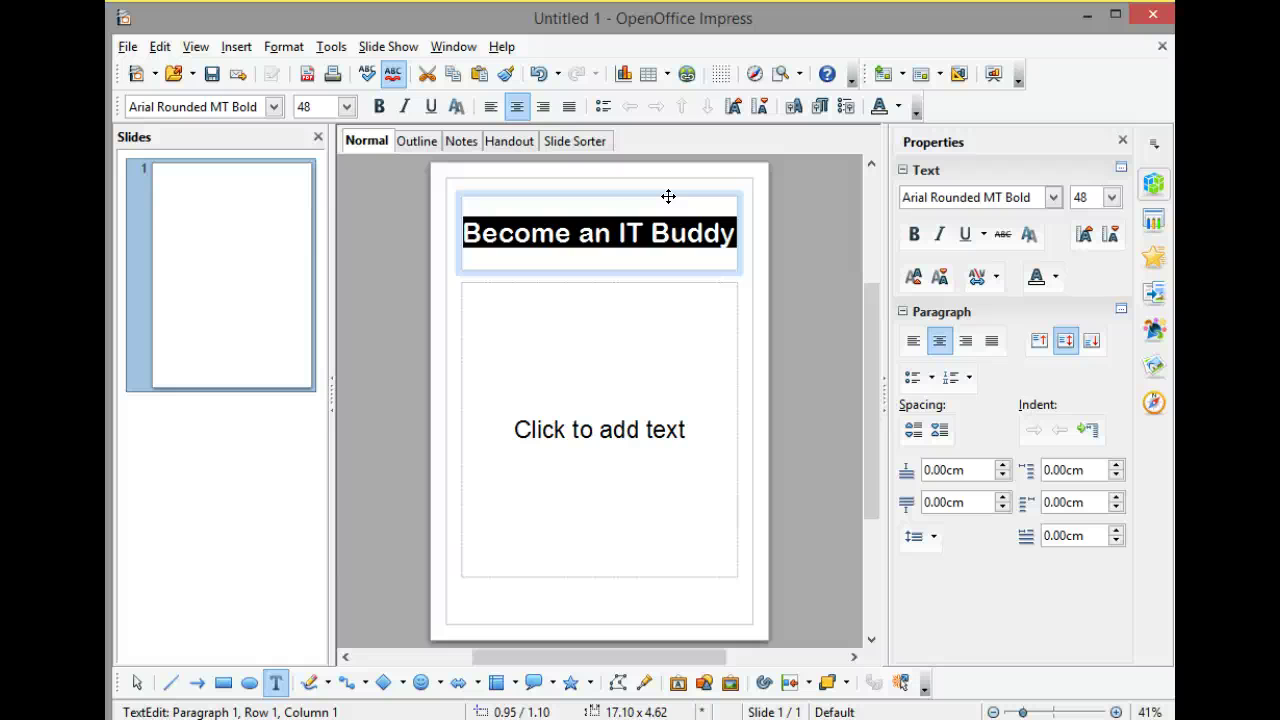
Move the title box to the page top and shrink it to 17.10 × 3.40 cm.
{"action": "left_click", "coordinate": [668, 196]}
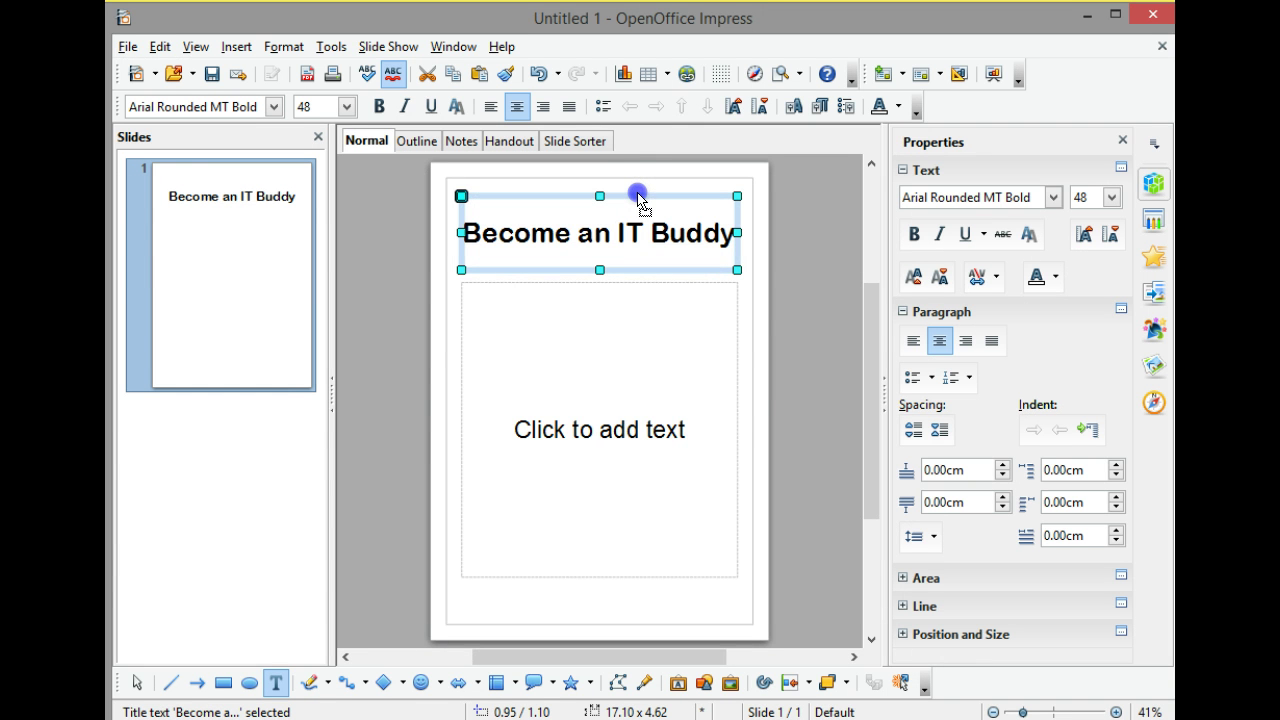
{"action": "scroll", "coordinate": [566, 166], "scroll_direction": "up", "scroll_amount": 3}
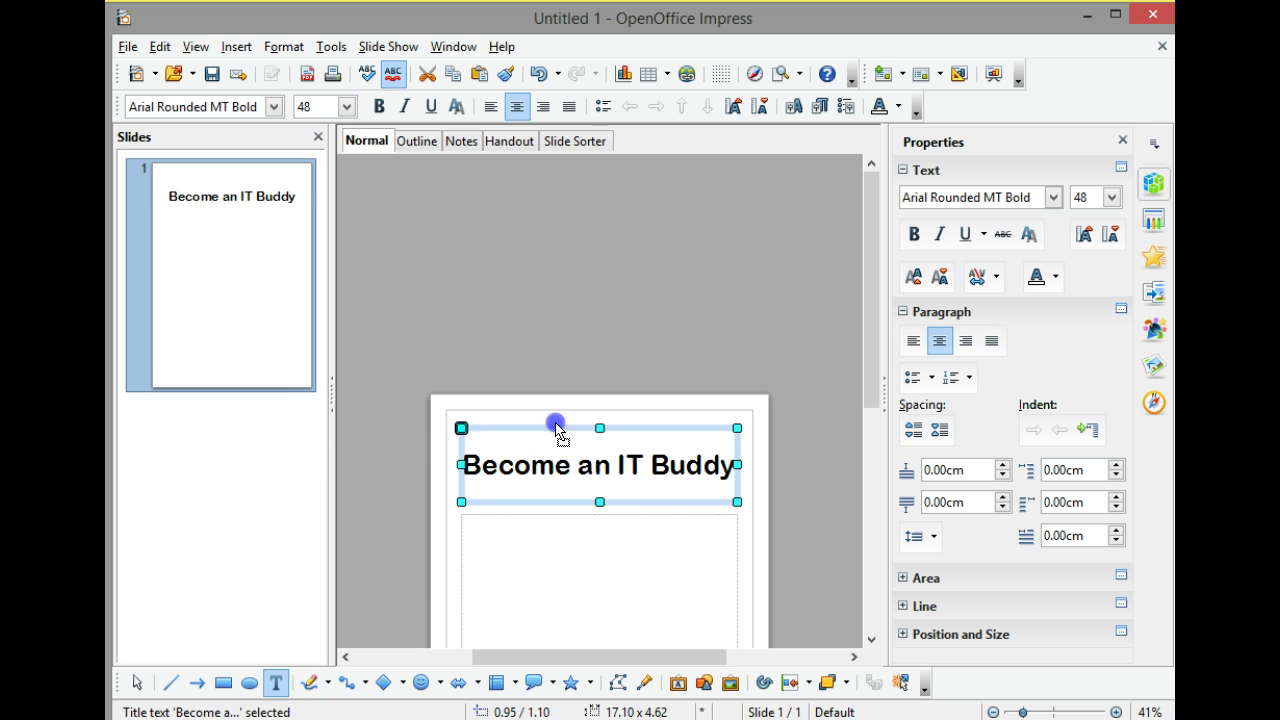
{"action": "left_click_drag", "start_coordinate": [557, 428], "coordinate": [427, 442]}
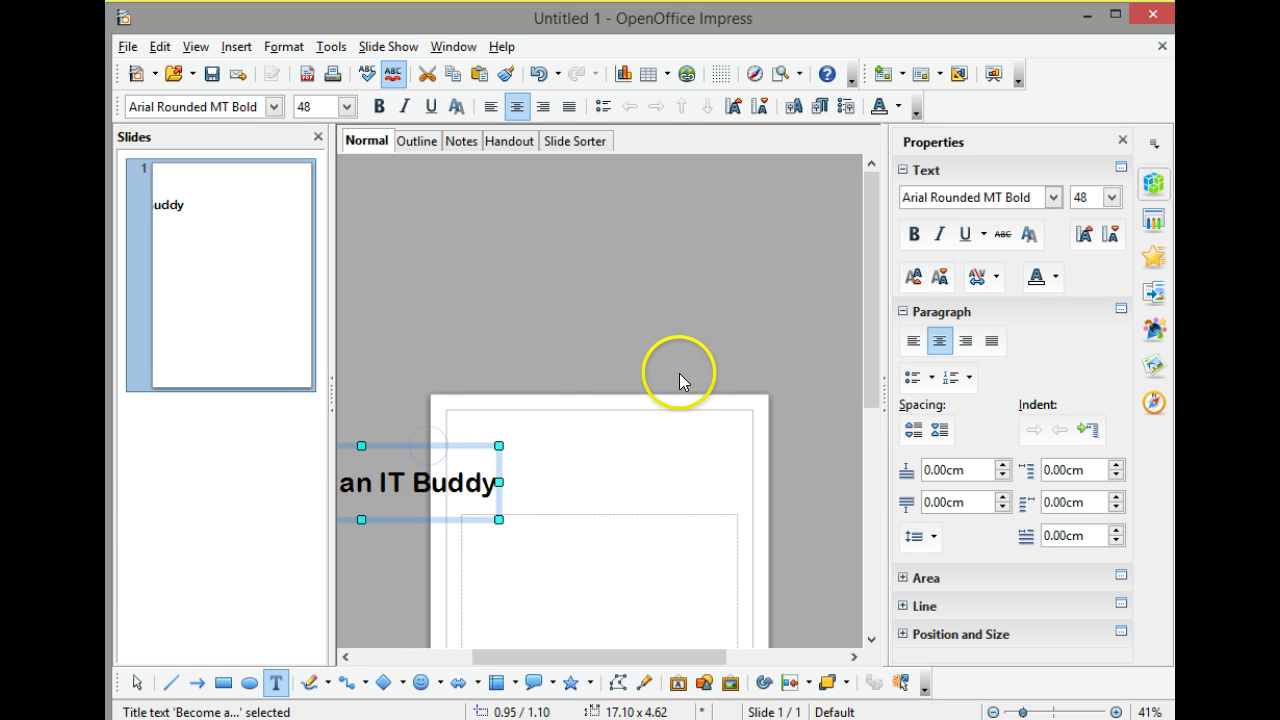
{"action": "left_click_drag", "start_coordinate": [508, 449], "coordinate": [664, 407]}
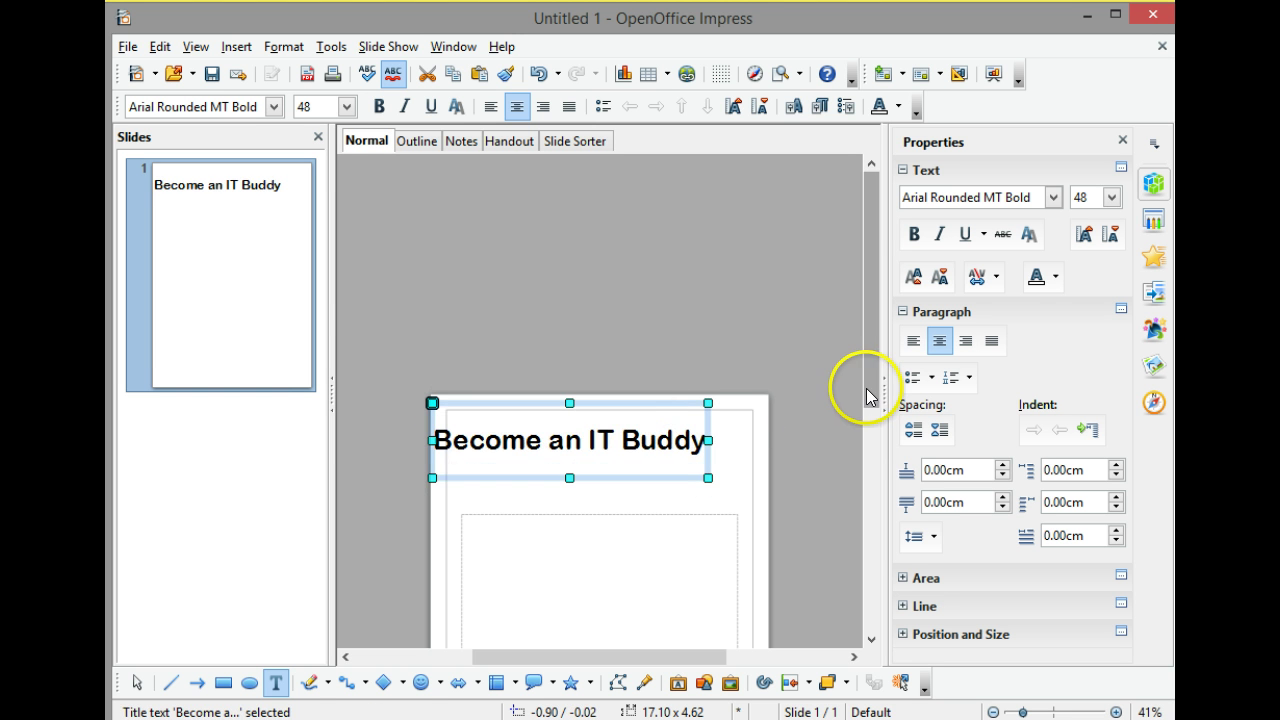
{"action": "left_click_drag", "start_coordinate": [866, 396], "coordinate": [850, 482]}
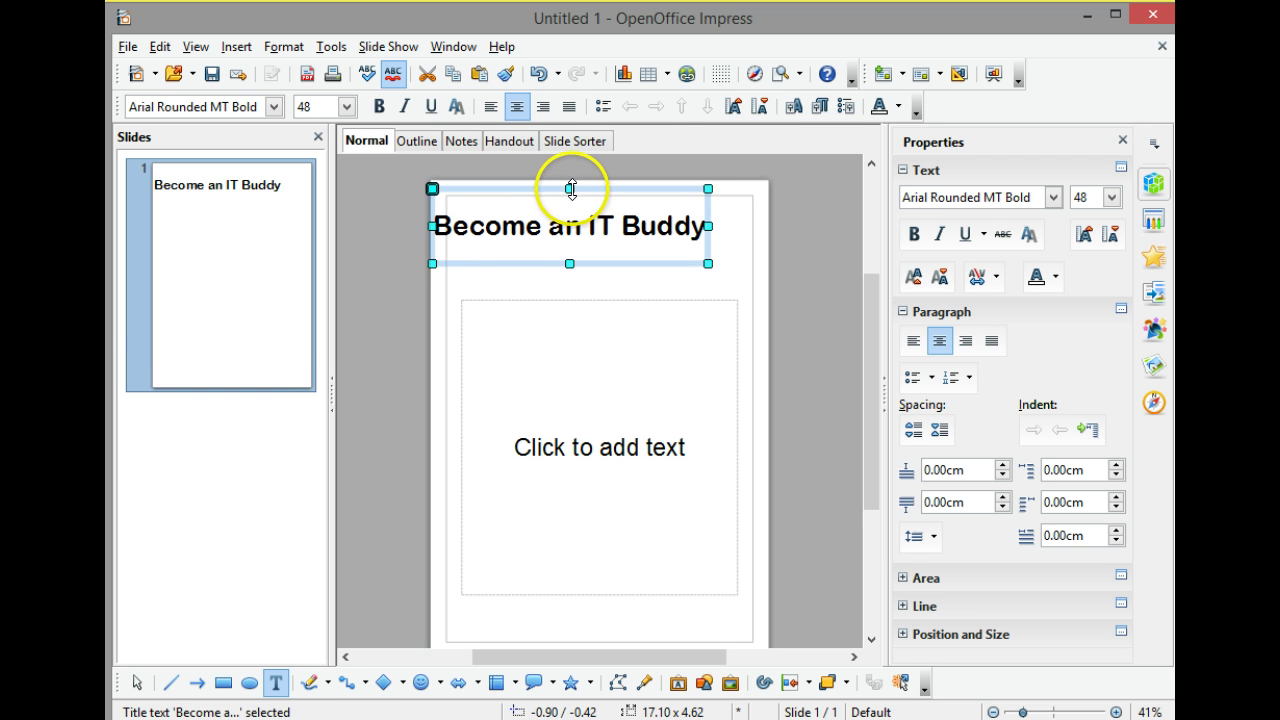
{"action": "left_click_drag", "start_coordinate": [570, 188], "coordinate": [620, 199]}
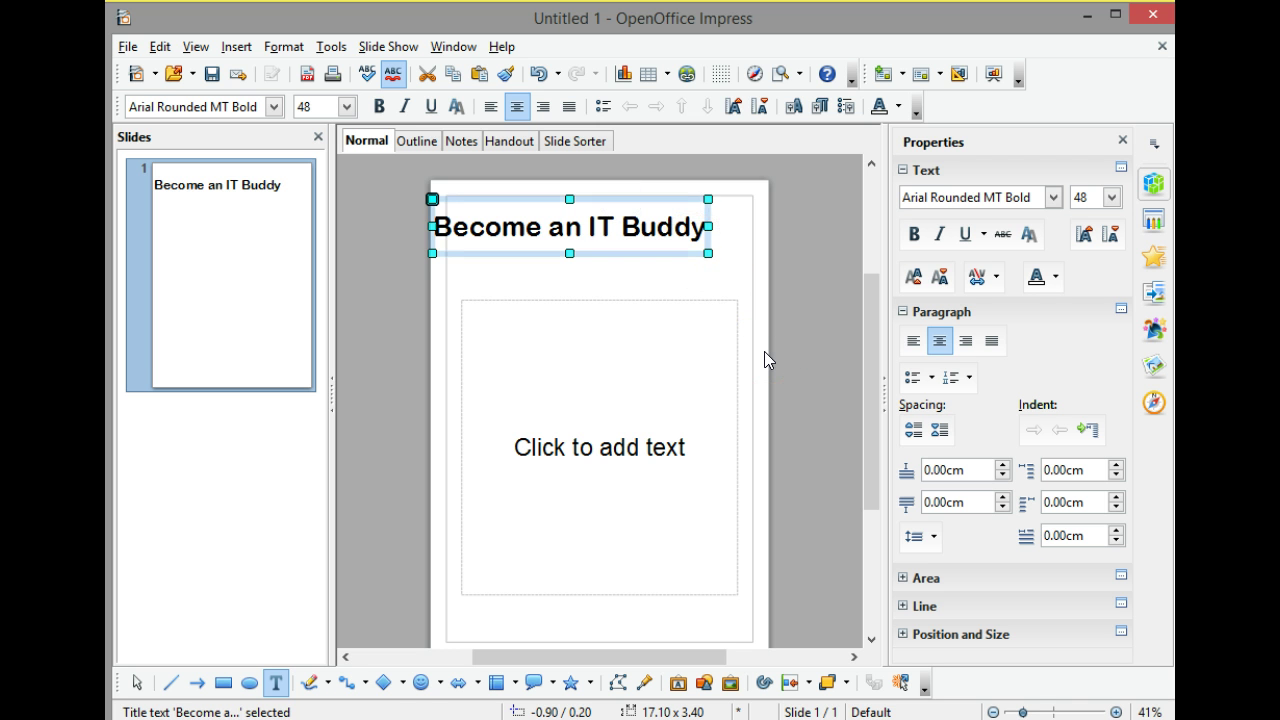
{"action": "left_click_drag", "start_coordinate": [712, 286], "coordinate": [675, 254]}
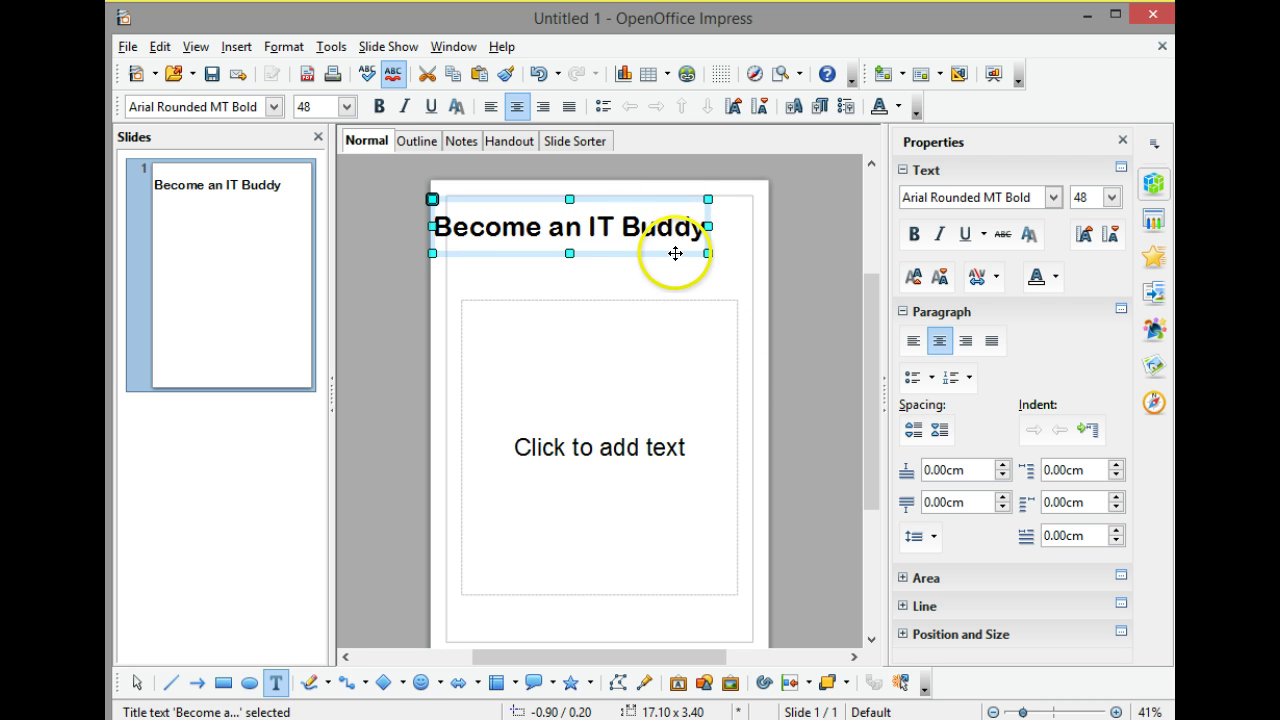
{"action": "left_click", "coordinate": [675, 254]}
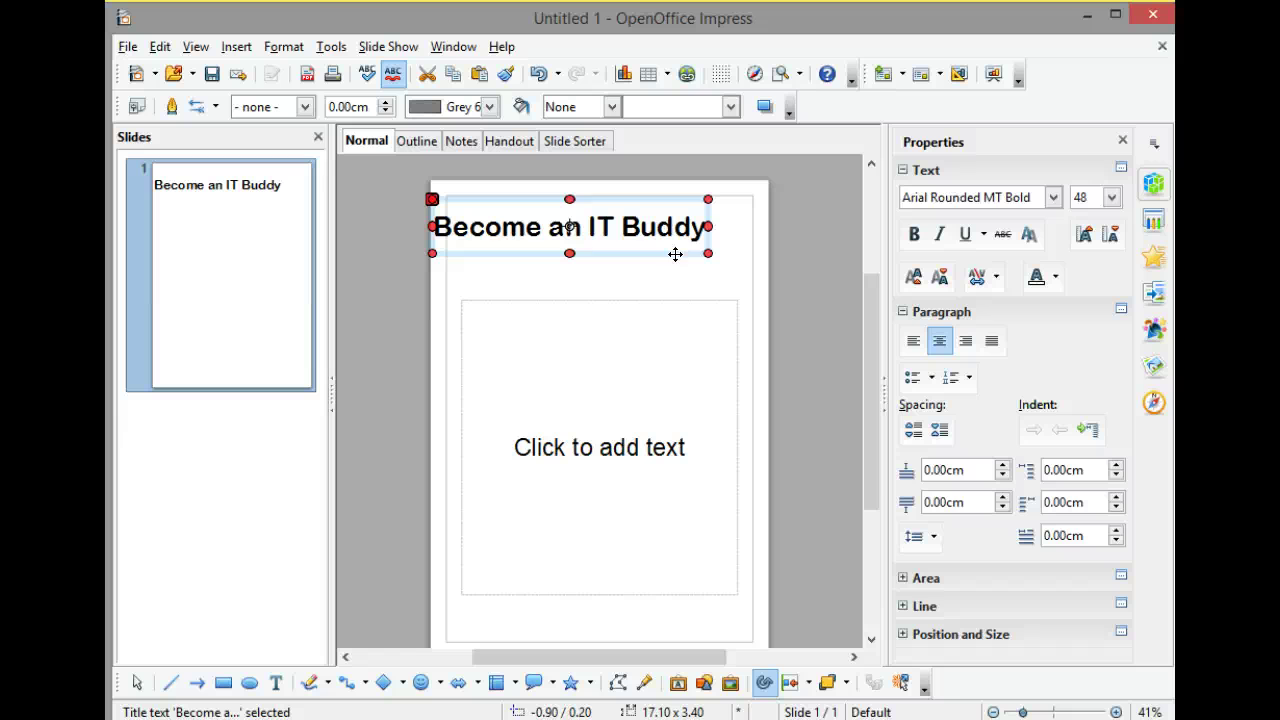
Give the title box a solid Violet area fill from the sidebar.
{"action": "left_click", "coordinate": [912, 579]}
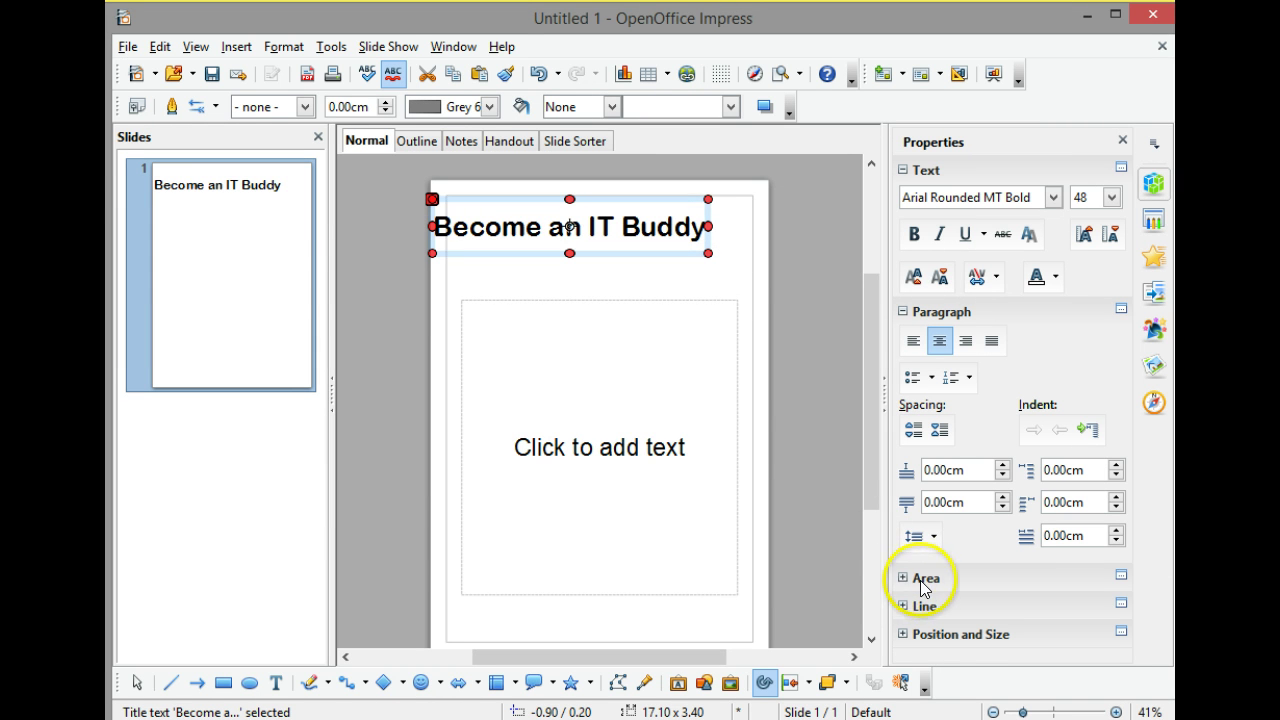
{"action": "left_click", "coordinate": [903, 578]}
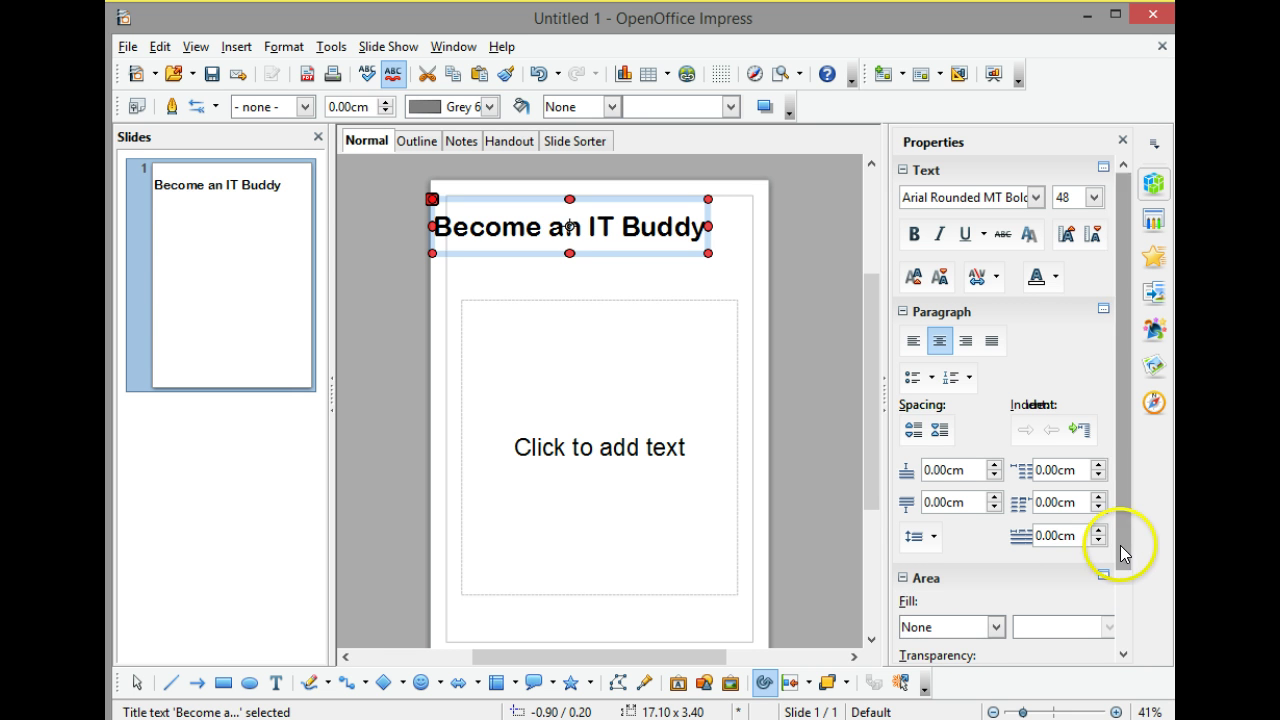
{"action": "left_click_drag", "start_coordinate": [1120, 545], "coordinate": [1120, 646]}
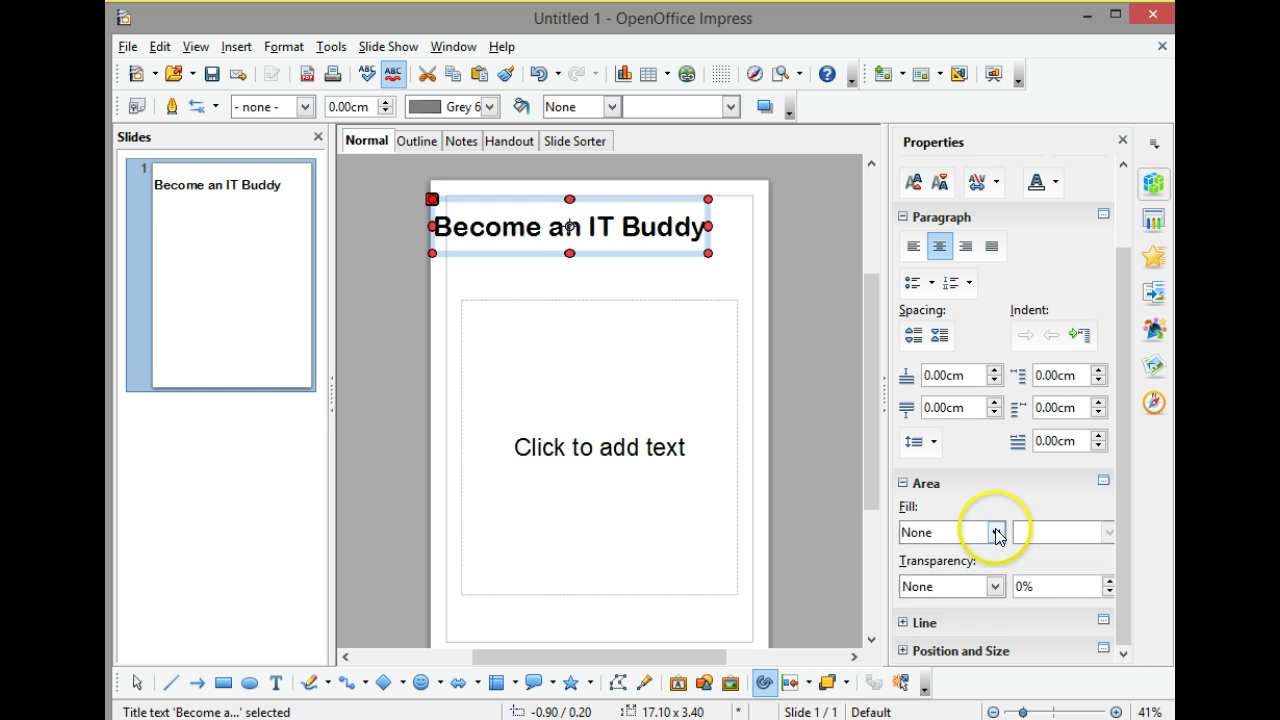
{"action": "left_click", "coordinate": [956, 532]}
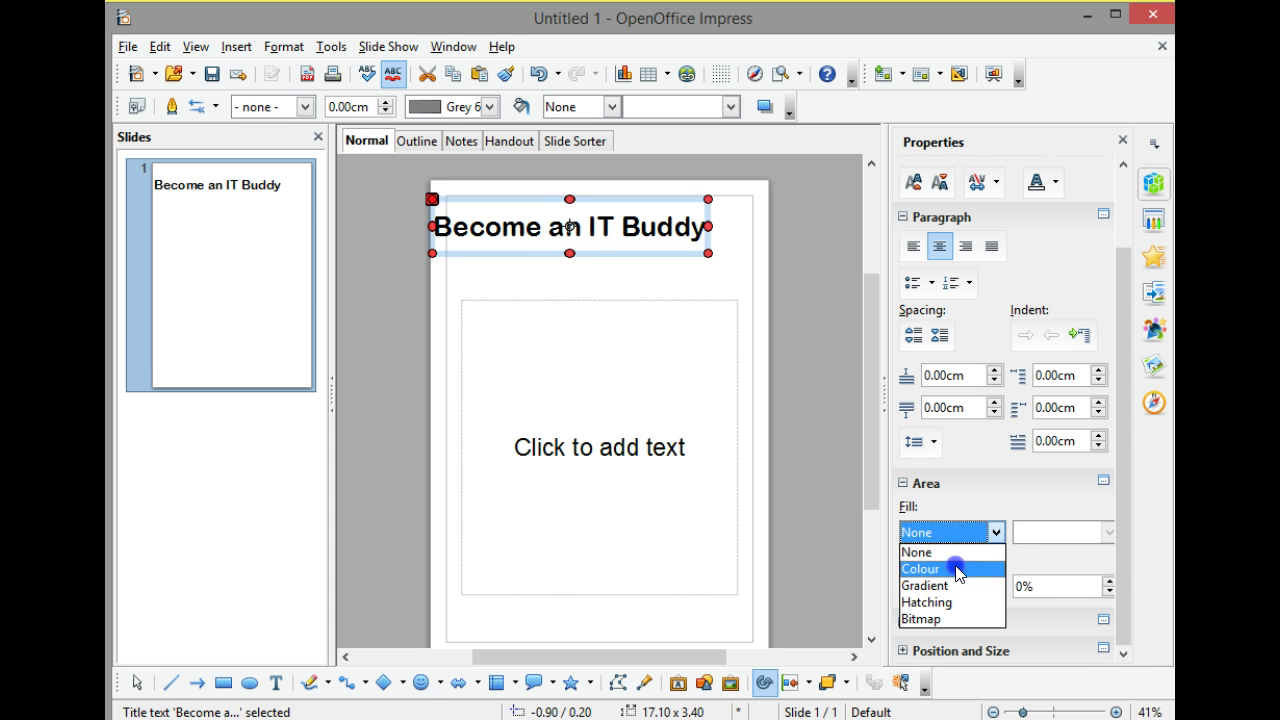
{"action": "left_click", "coordinate": [955, 568]}
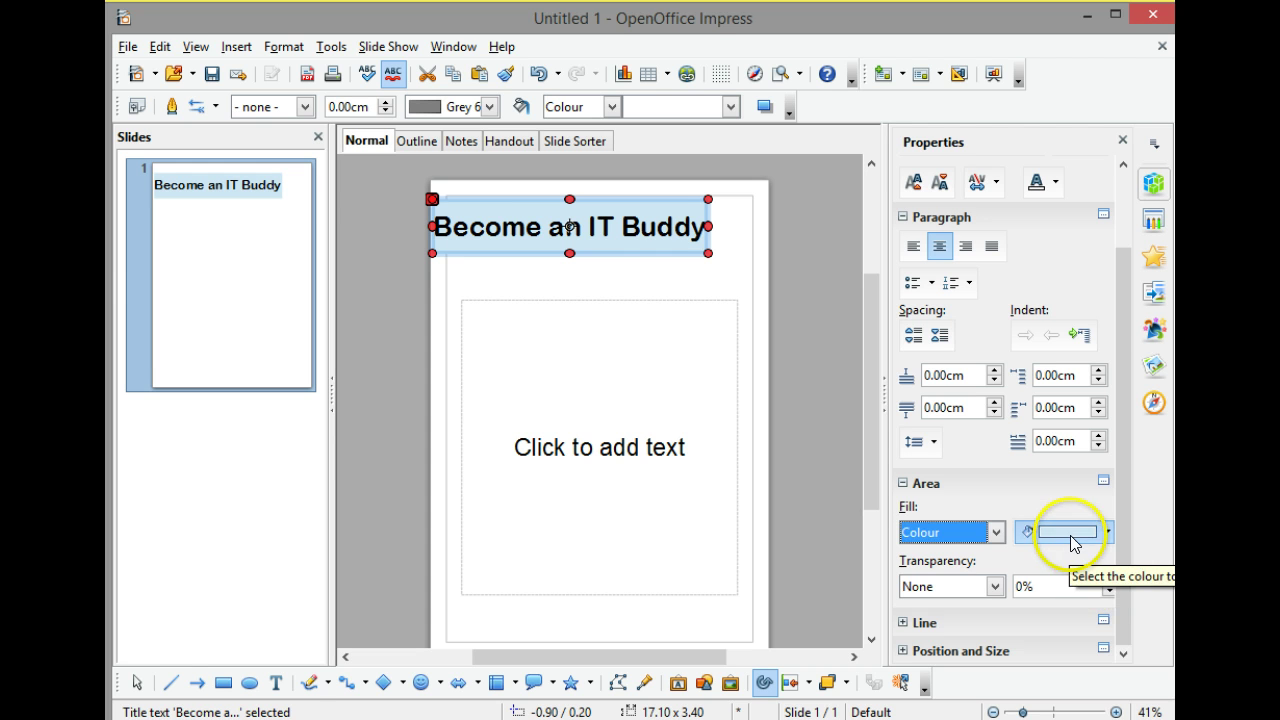
{"action": "left_click", "coordinate": [1070, 538]}
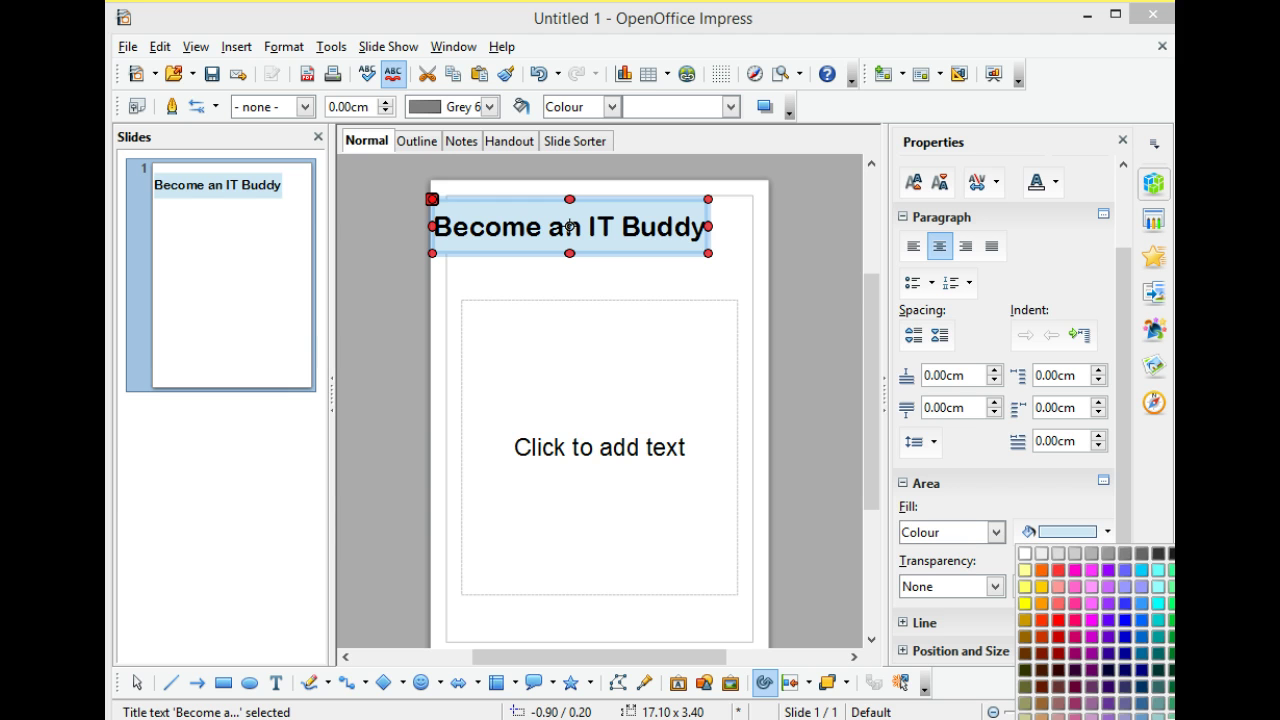
{"action": "left_click", "coordinate": [1121, 584]}
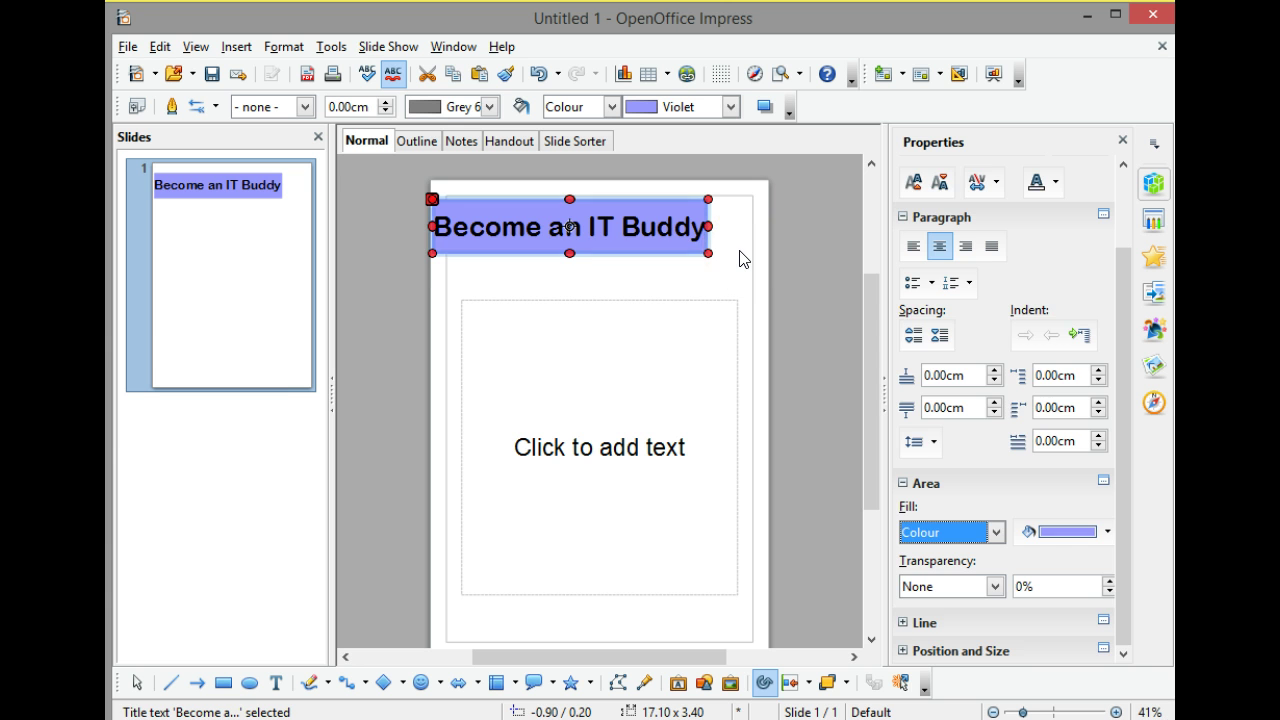
{"action": "left_click", "coordinate": [740, 258]}
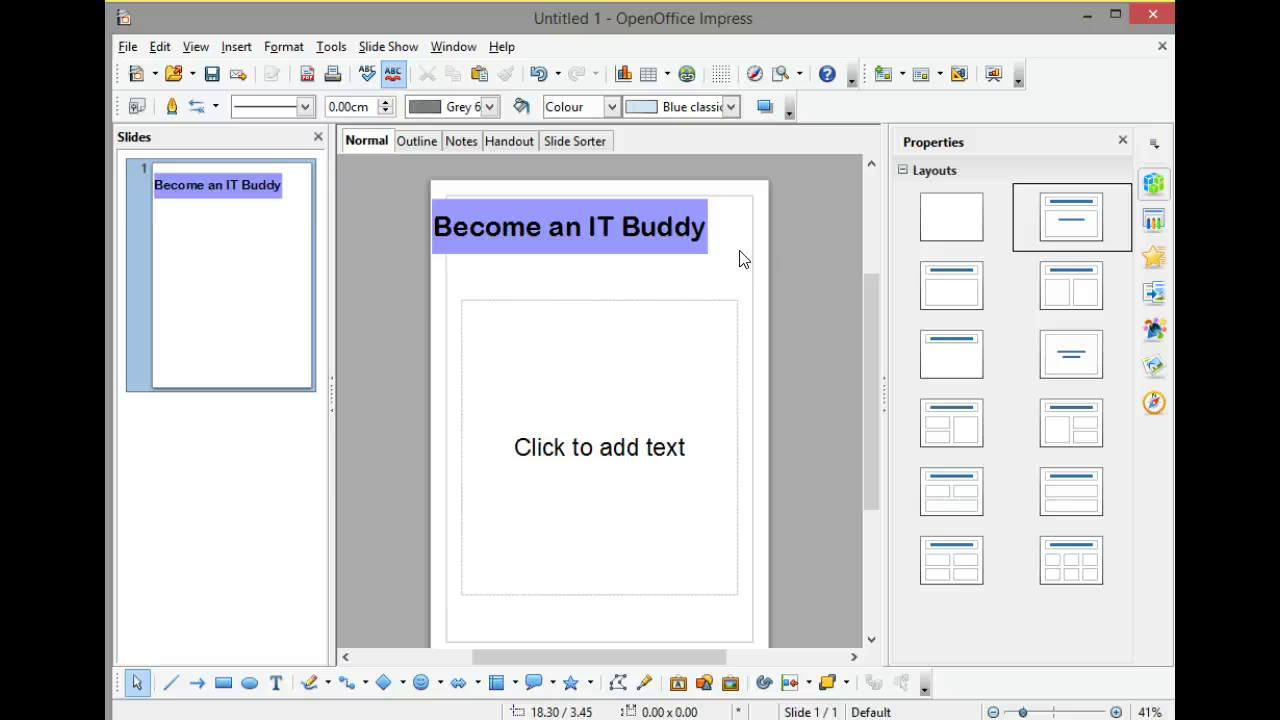
Delete the empty 'Click to add text' content placeholder.
{"action": "left_click", "coordinate": [671, 305]}
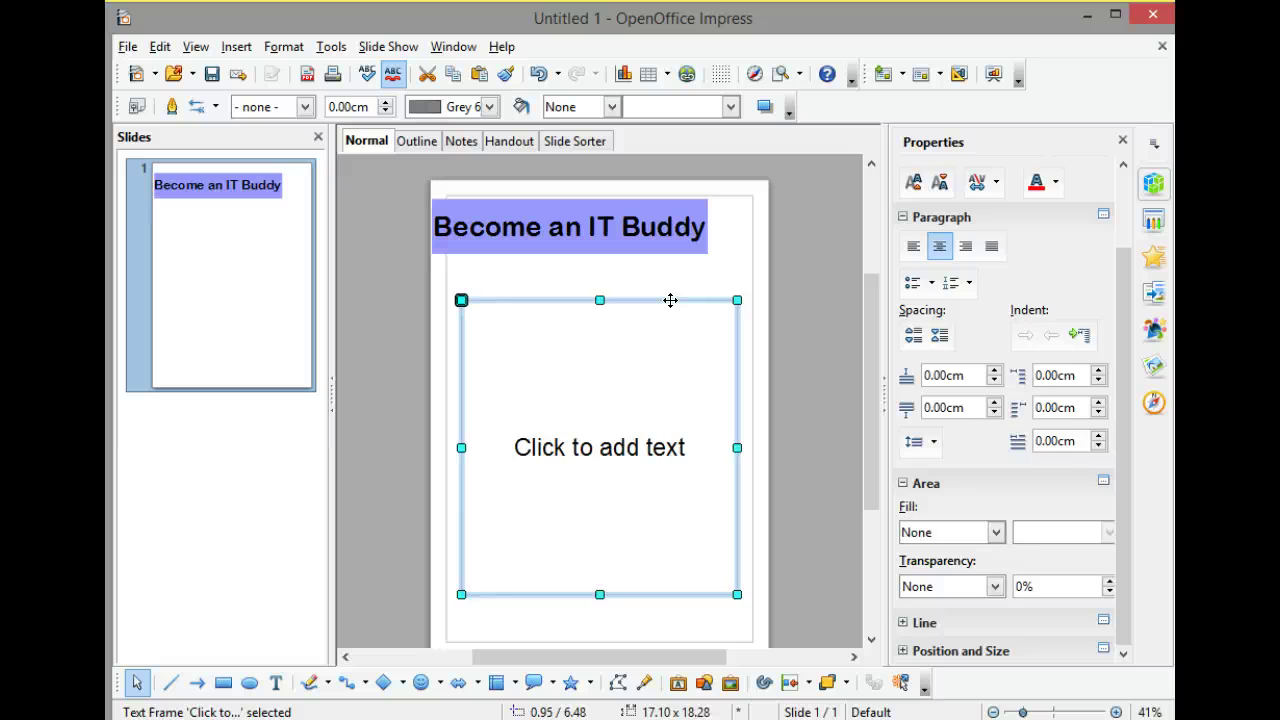
{"action": "key", "text": "Delete"}
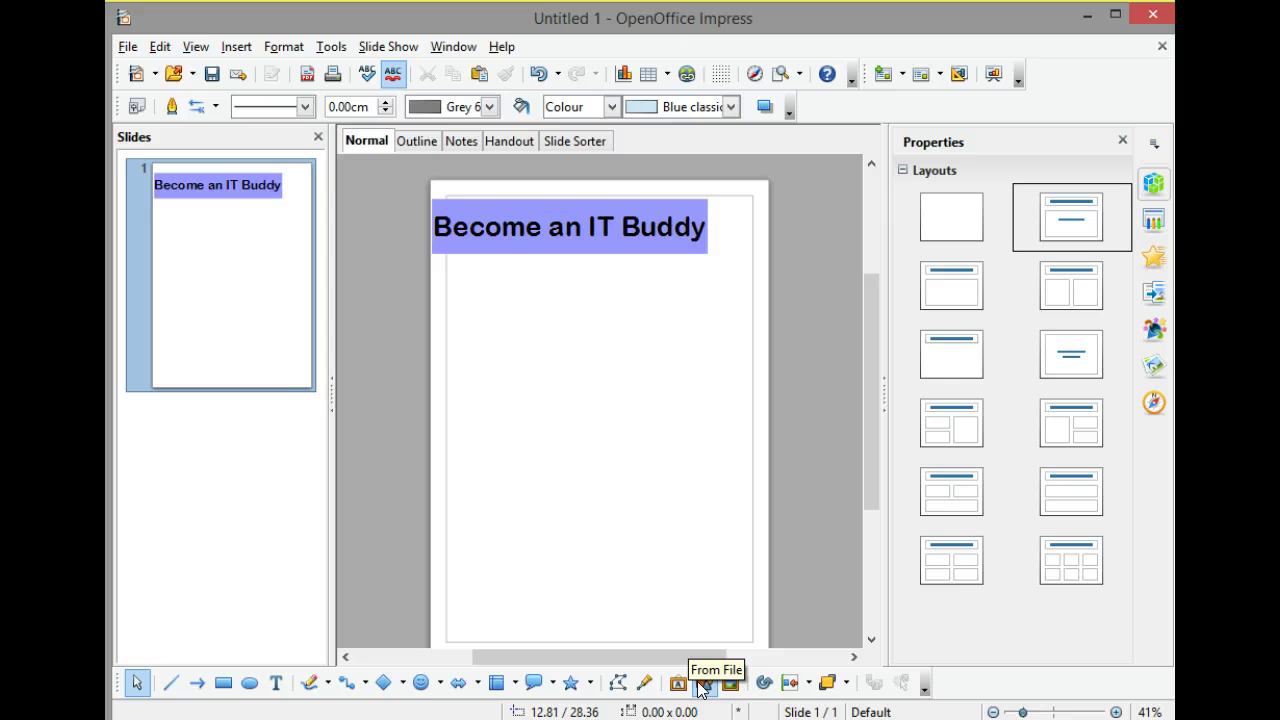
Open the Gallery panel from the Drawing toolbar.
{"action": "left_click", "coordinate": [729, 685]}
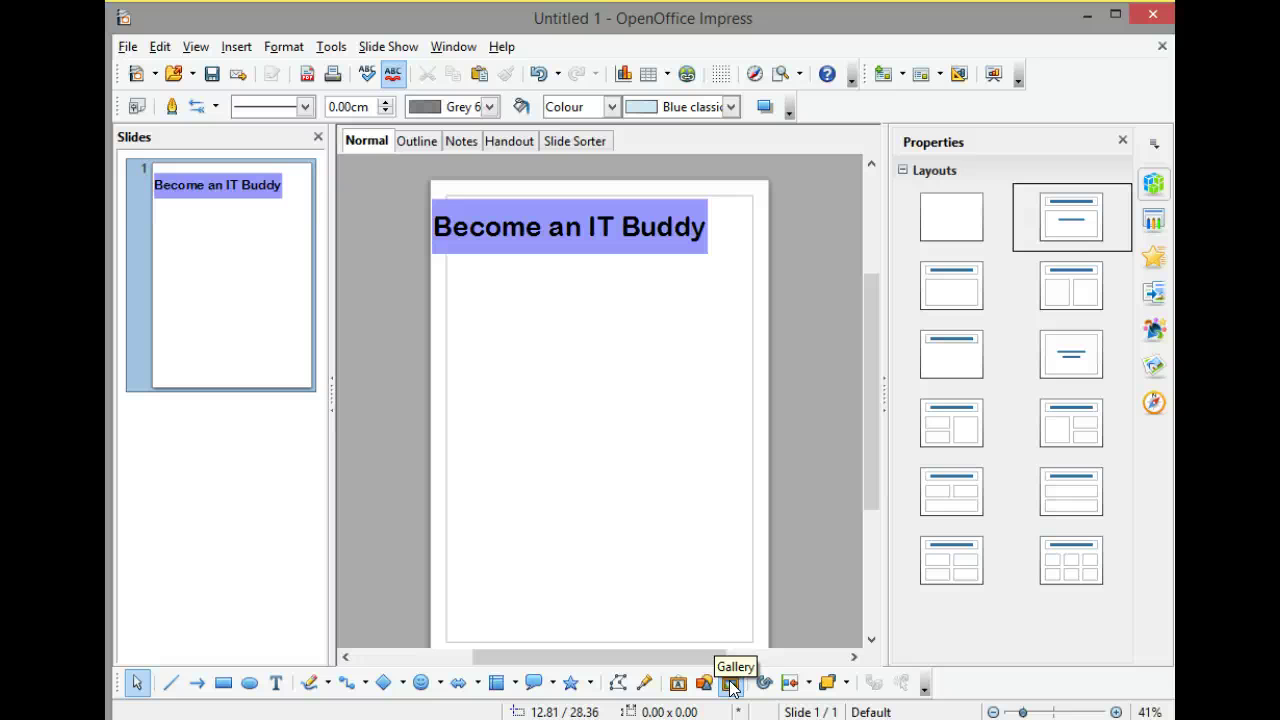
{"action": "left_click", "coordinate": [731, 684]}
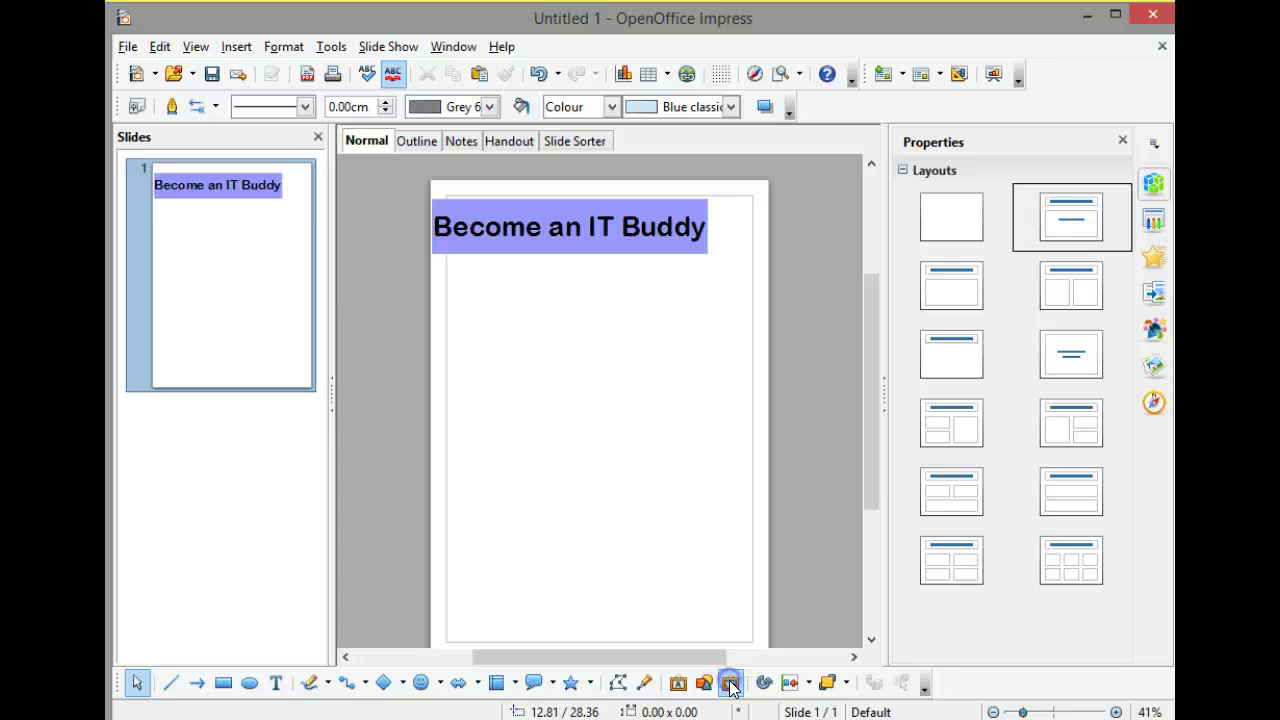
Preview the Backgrounds, Bullets and Computers clip-art themes in the Gallery.
{"action": "left_click", "coordinate": [590, 372]}
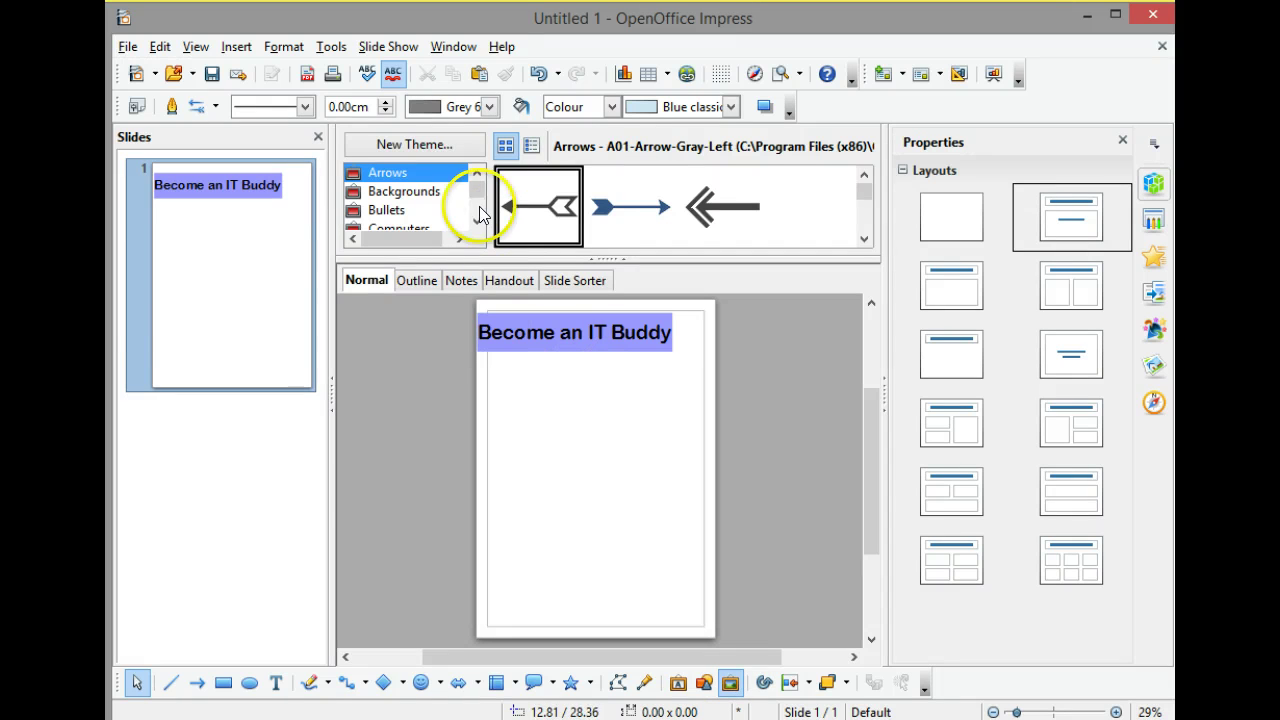
{"action": "left_click", "coordinate": [425, 194]}
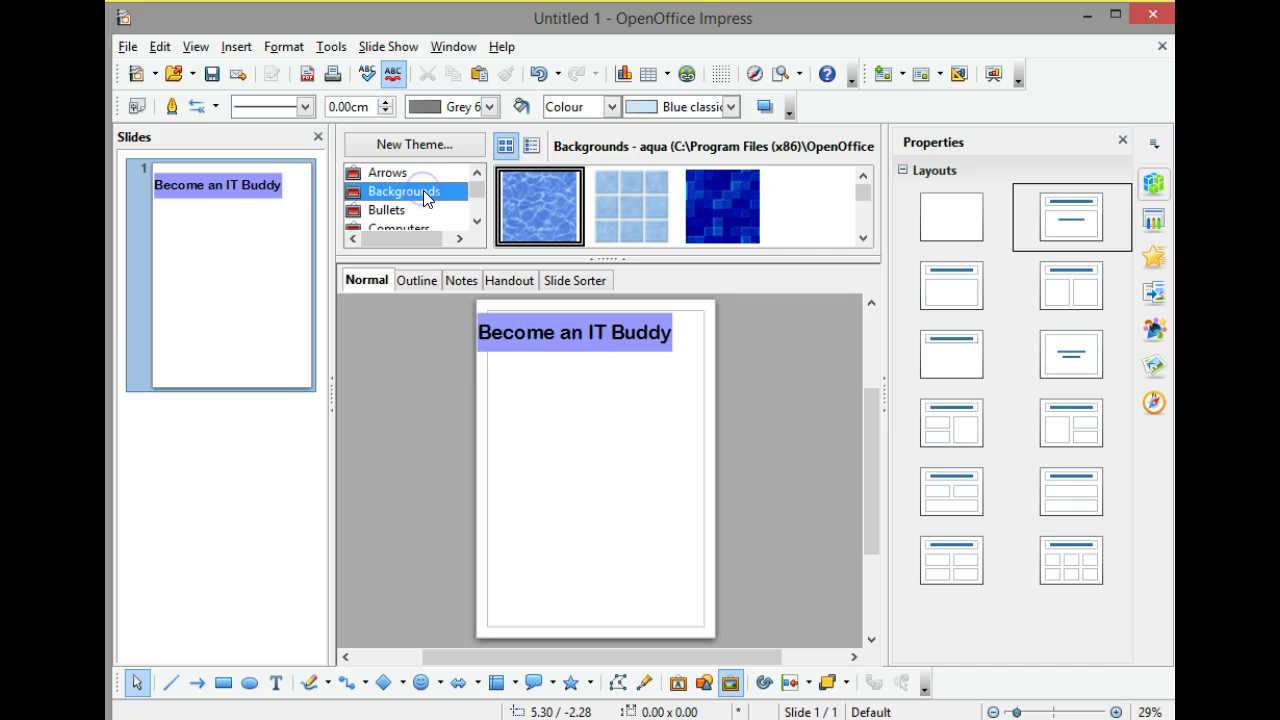
{"action": "left_click", "coordinate": [400, 212]}
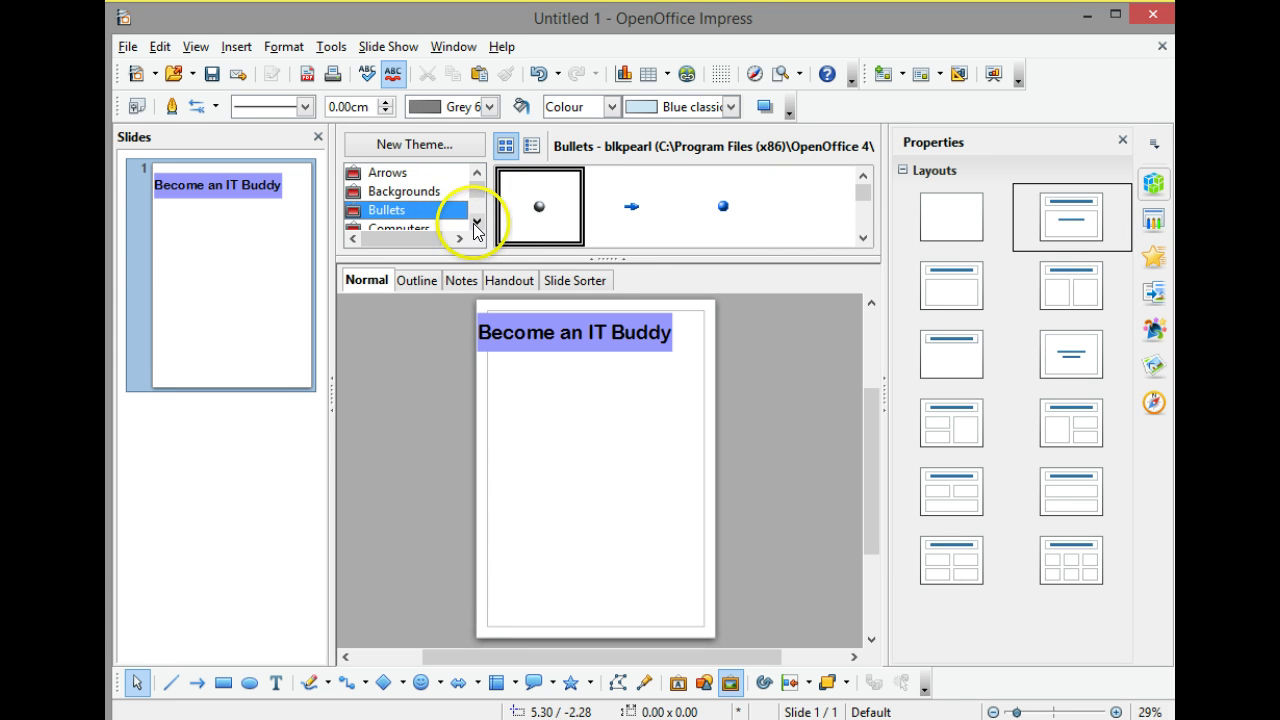
{"action": "left_click", "coordinate": [476, 221]}
{"action": "left_click", "coordinate": [428, 206]}
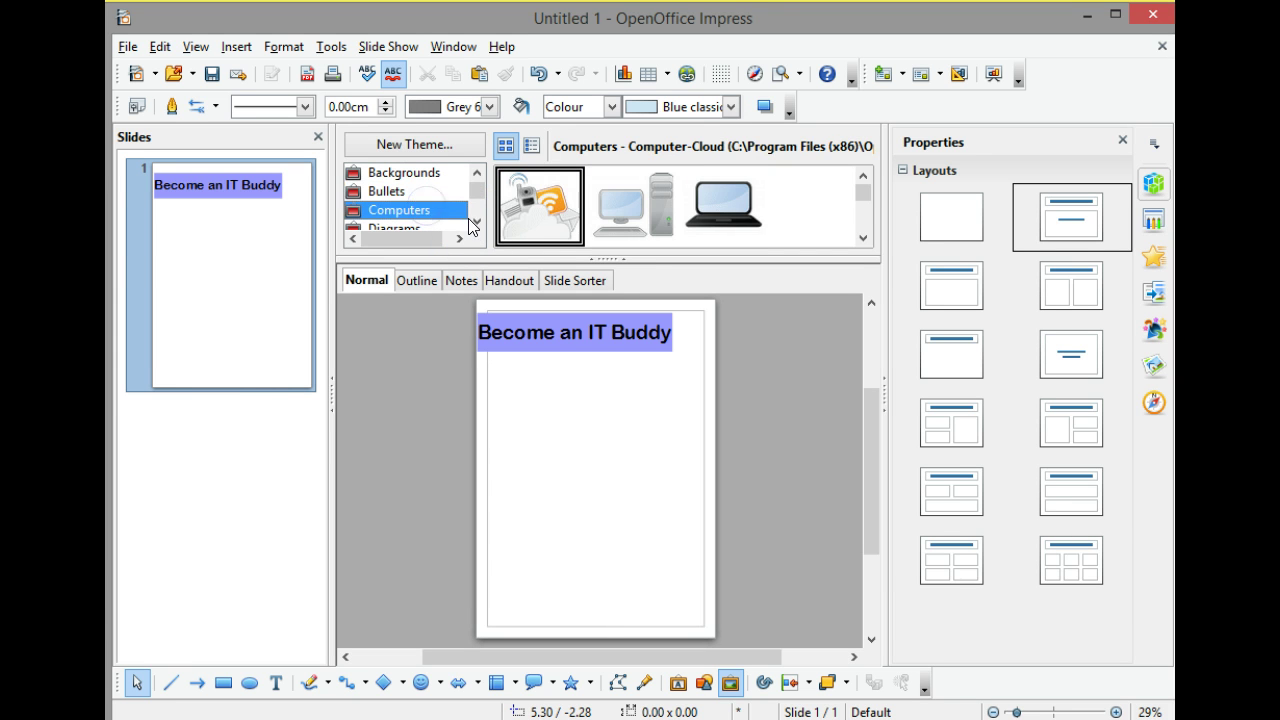
Scroll down to the People theme and place the Artist-Female1 figure on the flyer.
{"action": "left_click", "coordinate": [476, 221]}
{"action": "left_click", "coordinate": [476, 222]}
{"action": "left_click", "coordinate": [476, 222]}
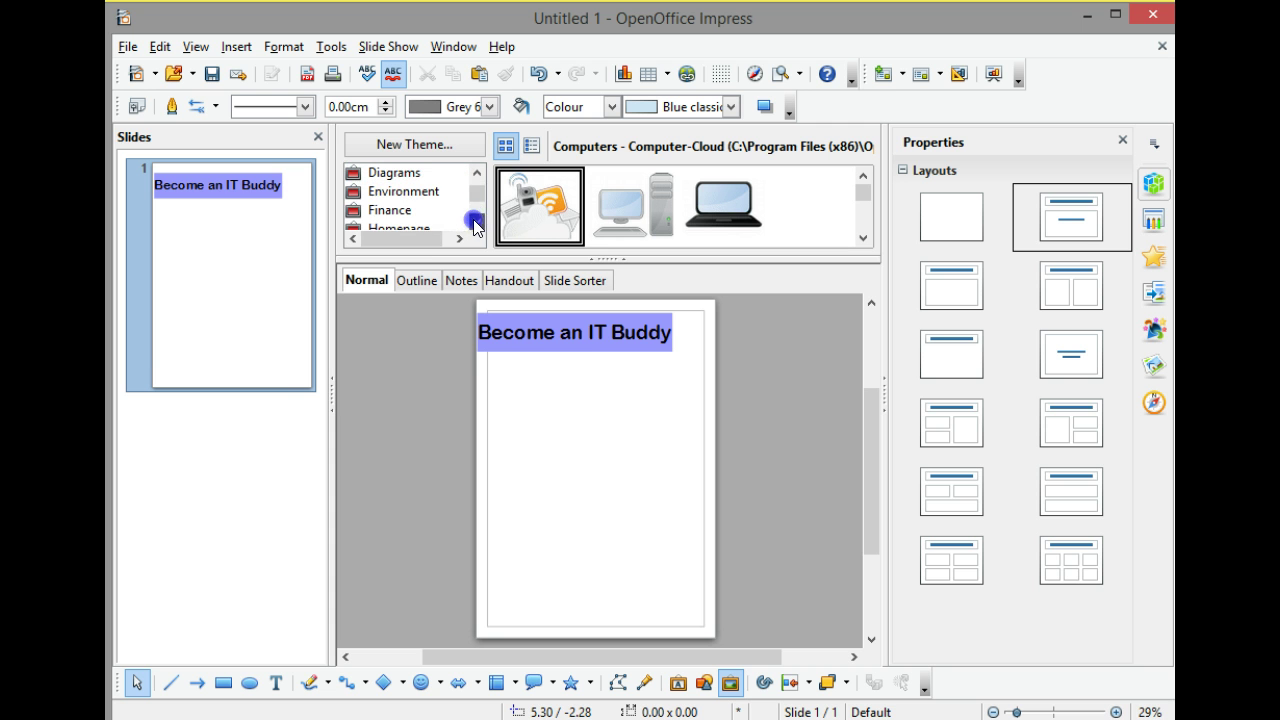
{"action": "left_click", "coordinate": [476, 222]}
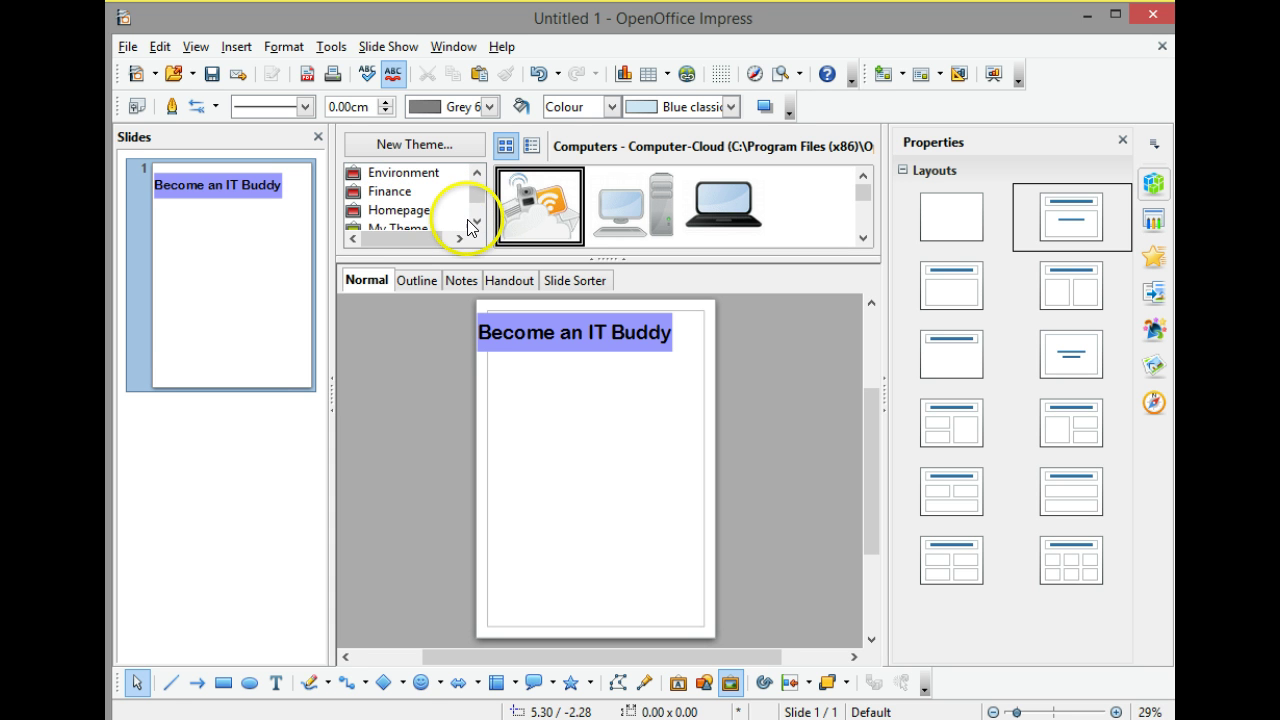
{"action": "left_click", "coordinate": [476, 222]}
{"action": "left_click", "coordinate": [476, 222]}
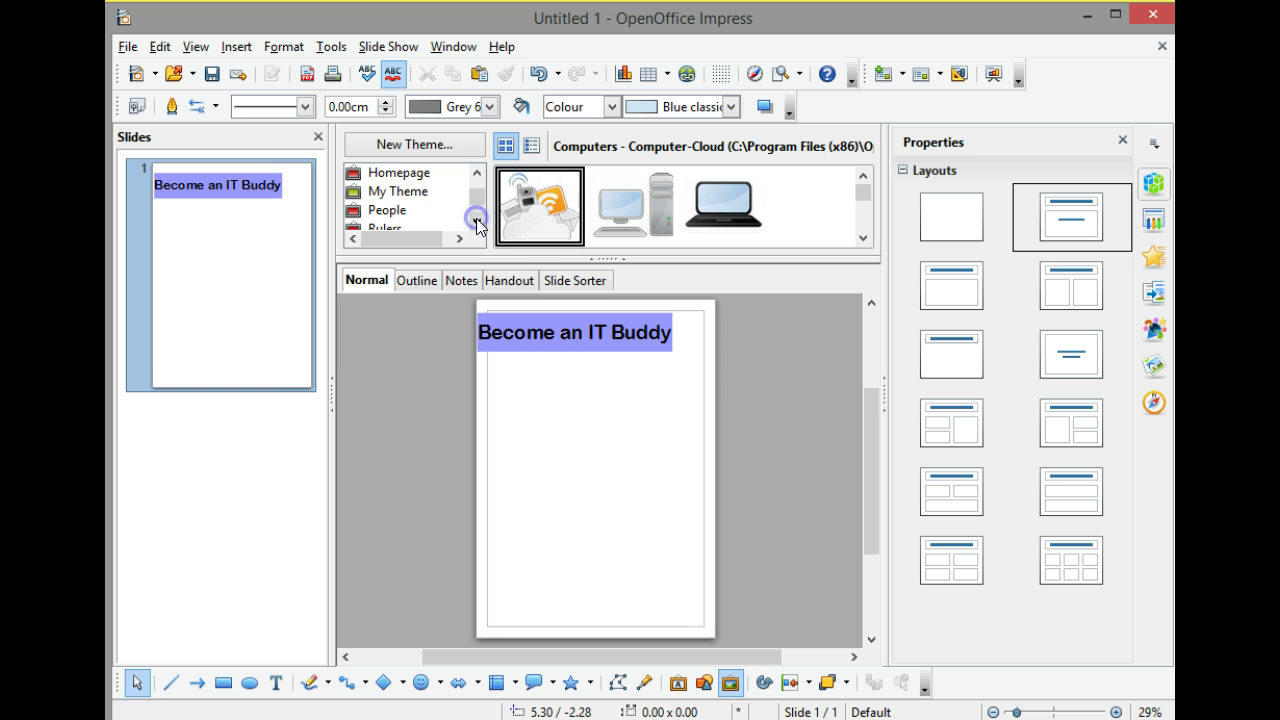
{"action": "left_click", "coordinate": [407, 213]}
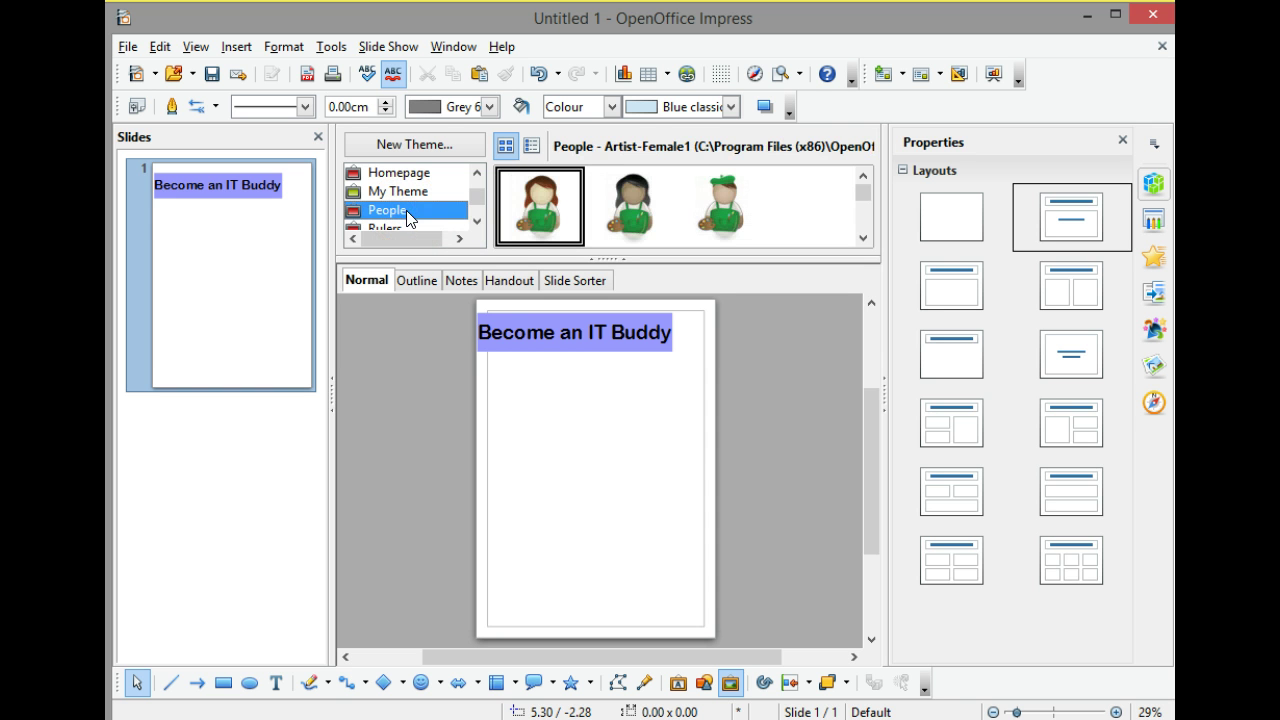
{"action": "left_click", "coordinate": [532, 207]}
Drag the Artist-Female1 clip-art figure from the Gallery onto the slide's left side, below the title.
{"action": "left_click", "coordinate": [533, 205]}
{"action": "left_click_drag", "start_coordinate": [535, 213], "coordinate": [531, 449]}
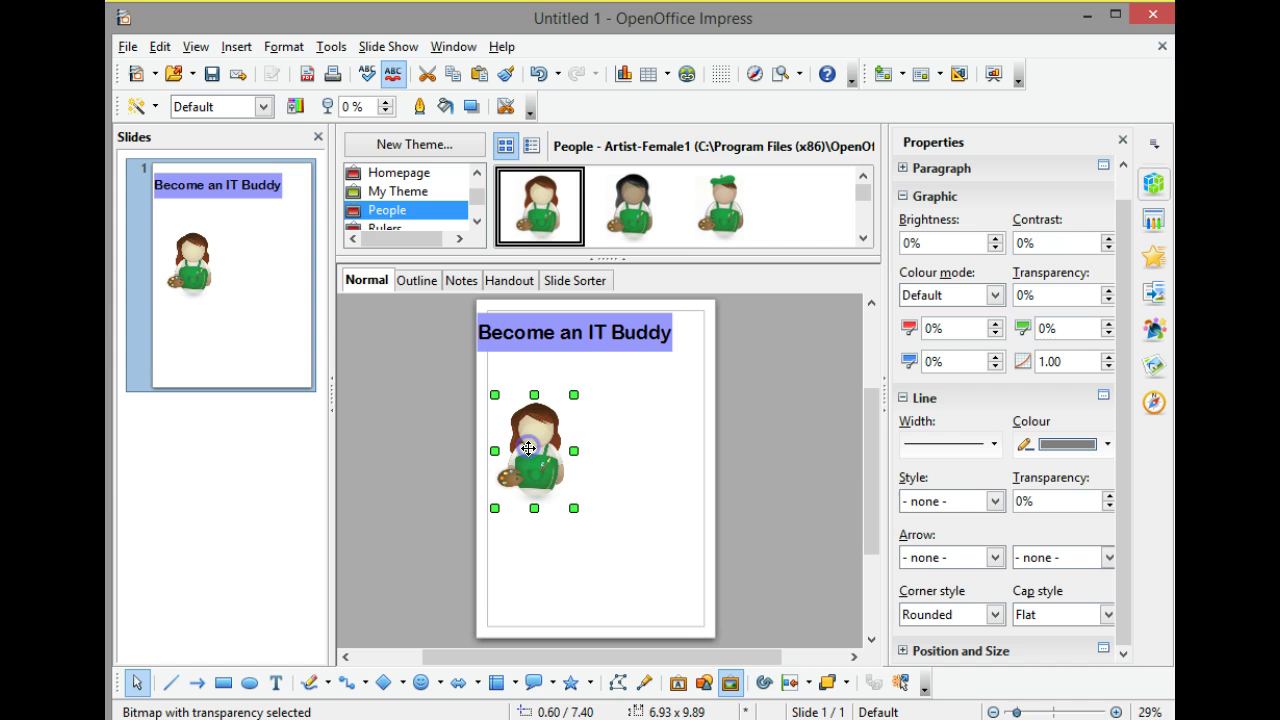
{"action": "left_click", "coordinate": [762, 427]}
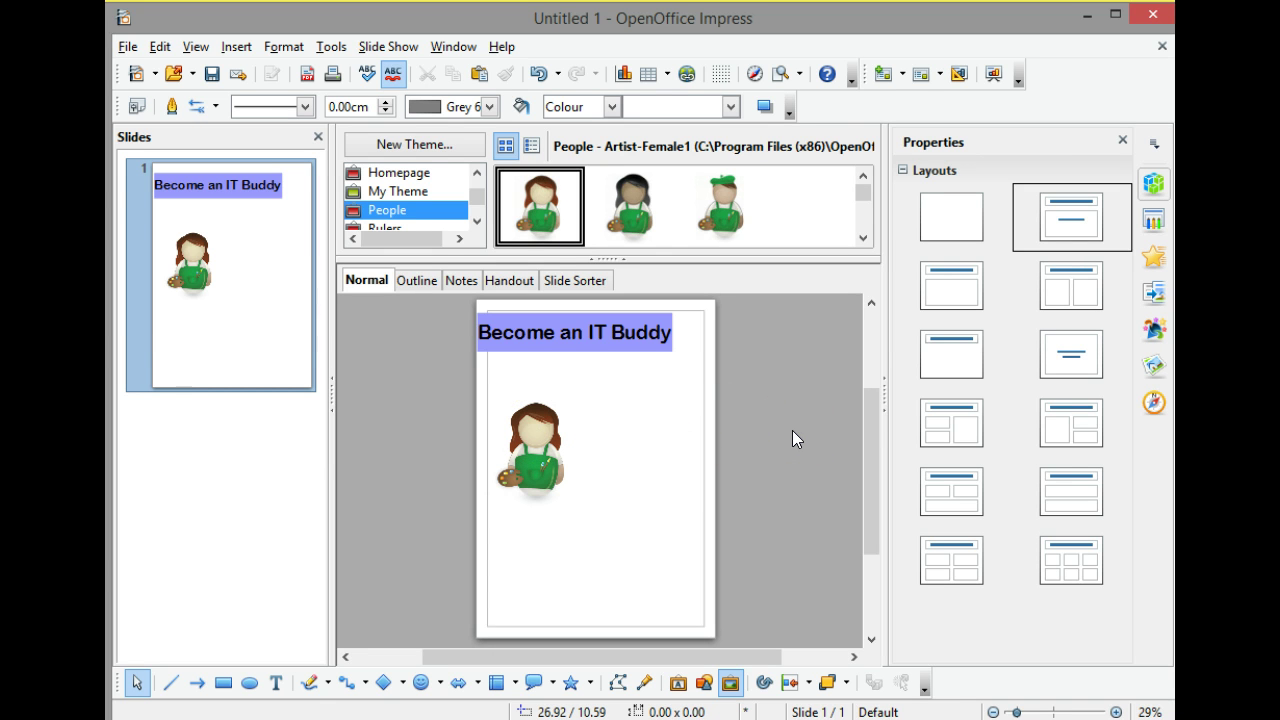
Draw a light-blue 11.80 × 6.40 cm rectangular callout right of the artist, tail toward her.
{"action": "left_click", "coordinate": [535, 688]}
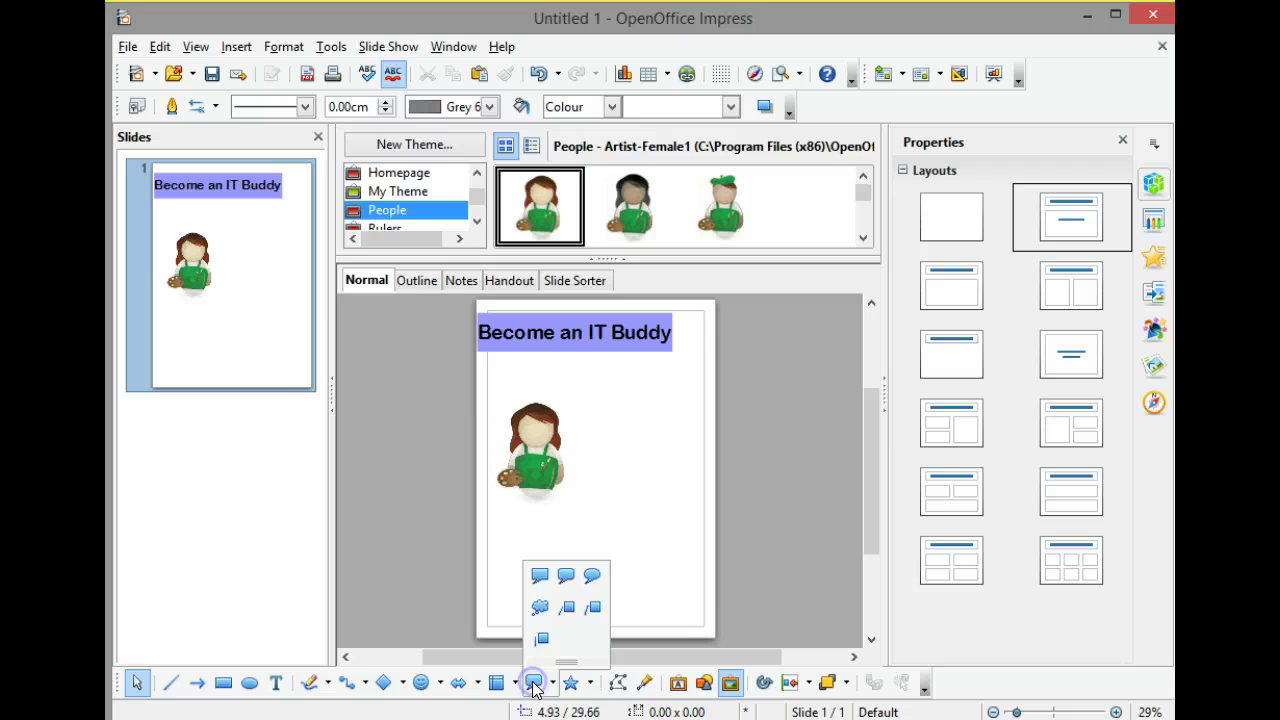
{"action": "left_click", "coordinate": [537, 576]}
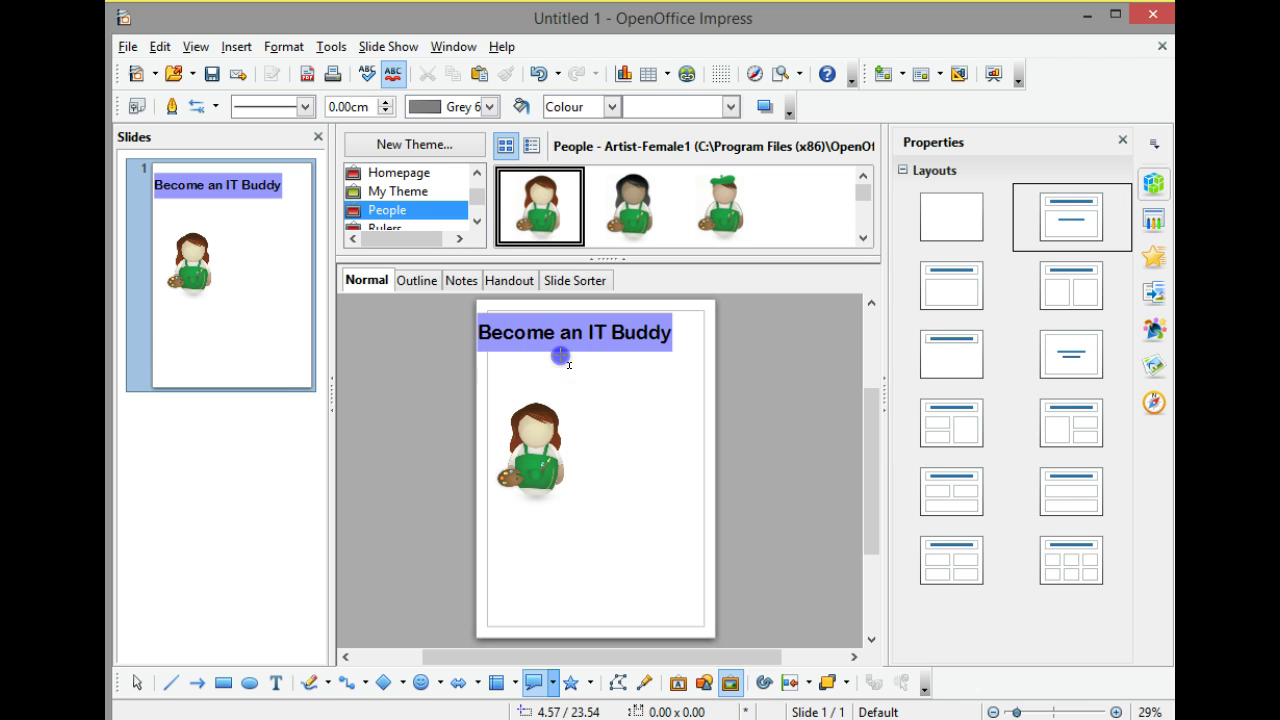
{"action": "left_click_drag", "start_coordinate": [562, 351], "coordinate": [694, 424]}
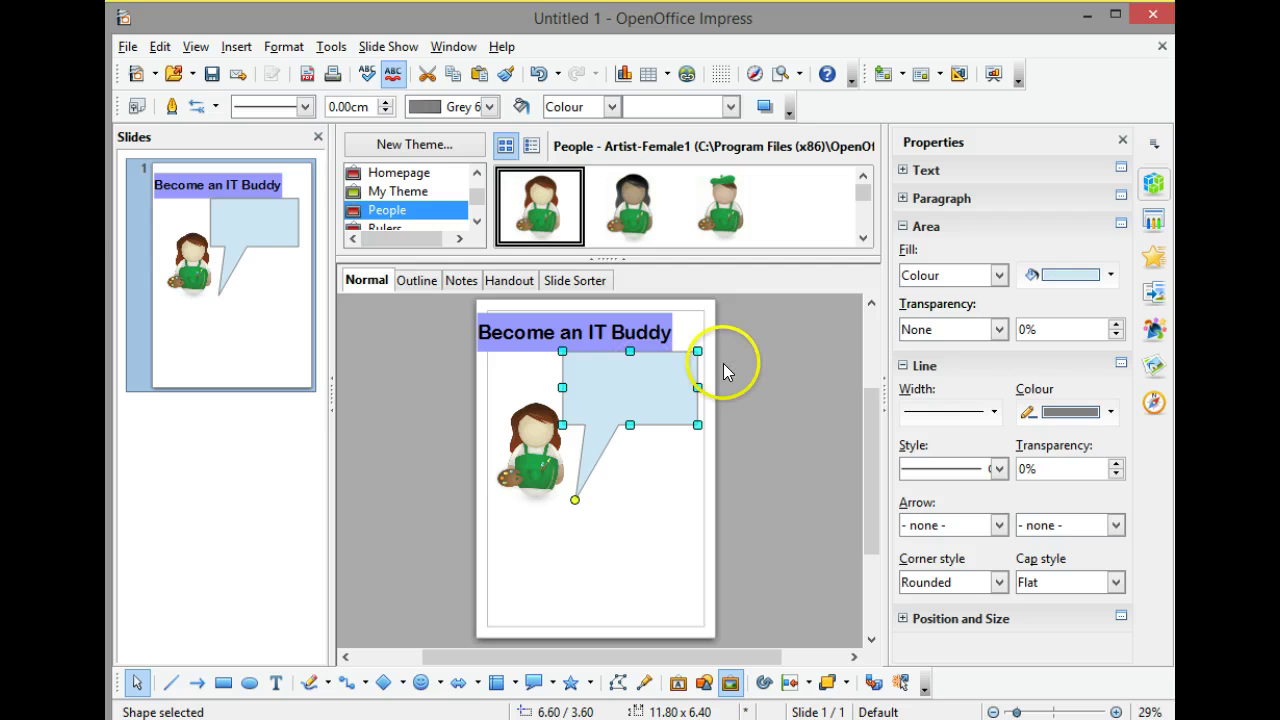
Type 'Do you want to learn about / computers and then help / other people in the community?' on three lines.
{"action": "type", "text": "D"}
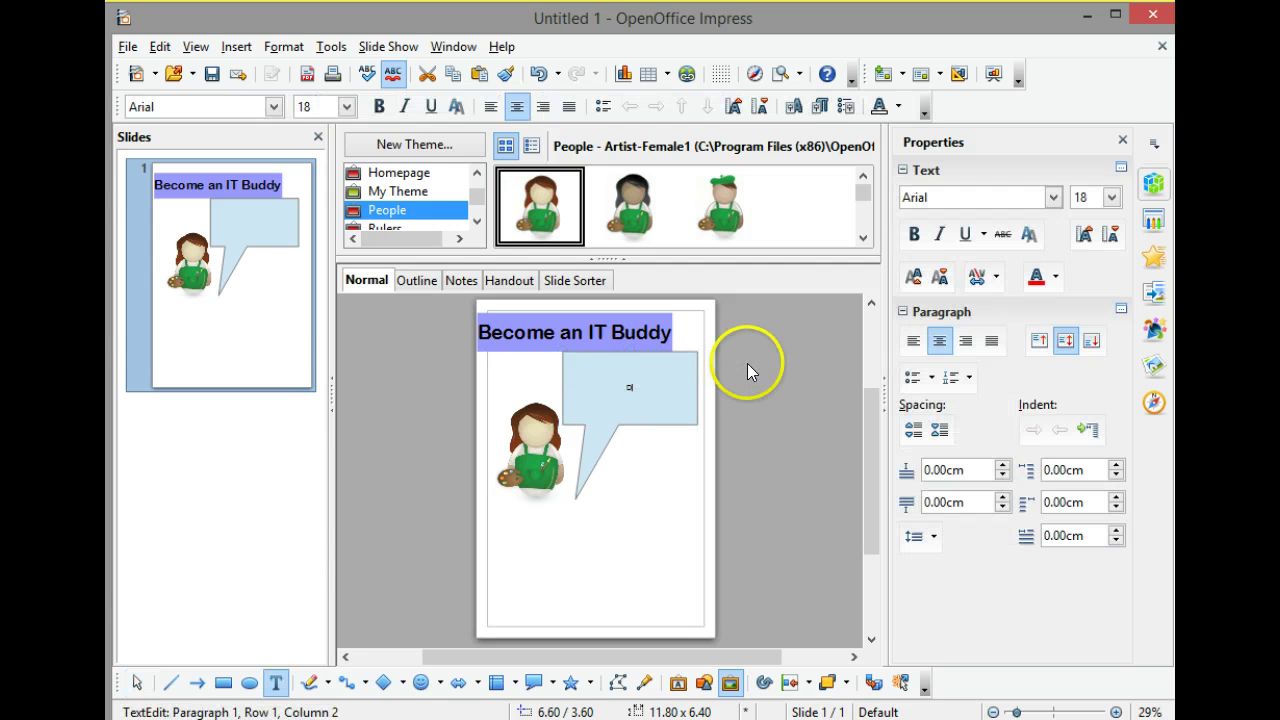
{"action": "type", "text": "o you want to lear"}
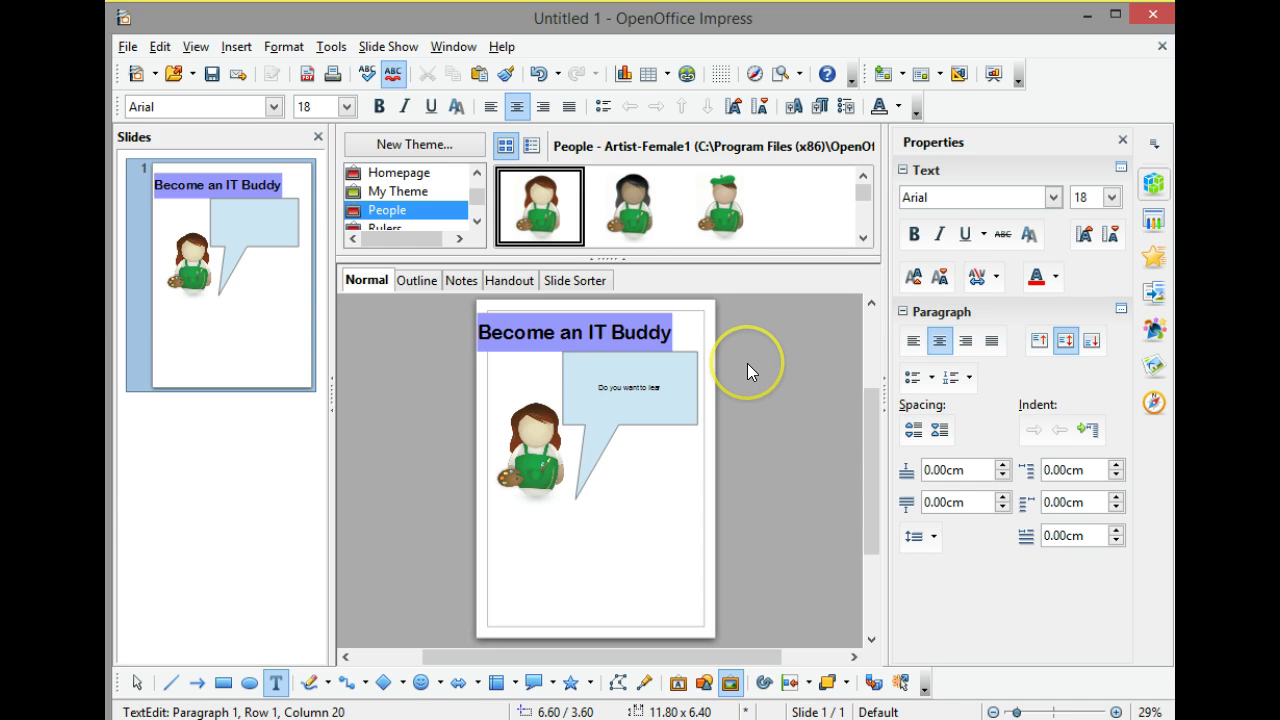
{"action": "type", "text": "n about"}
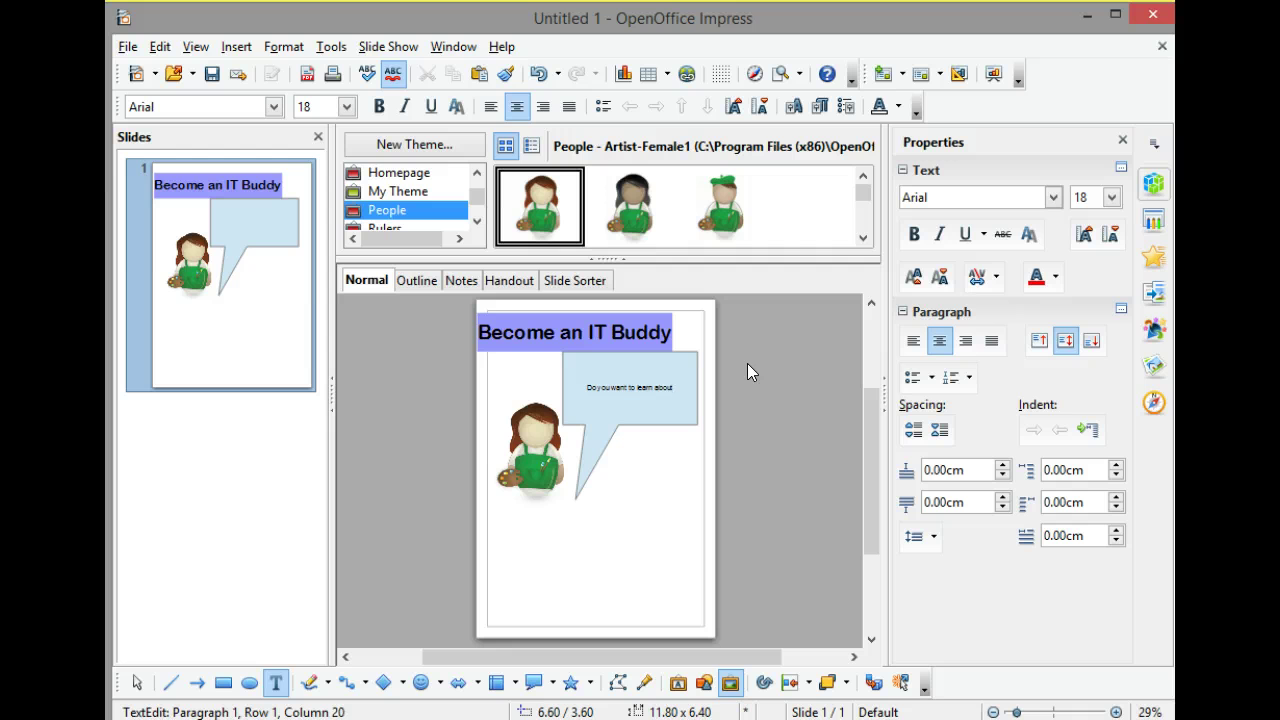
{"action": "key", "text": "shift+Return"}
{"action": "type", "text": "computer"}
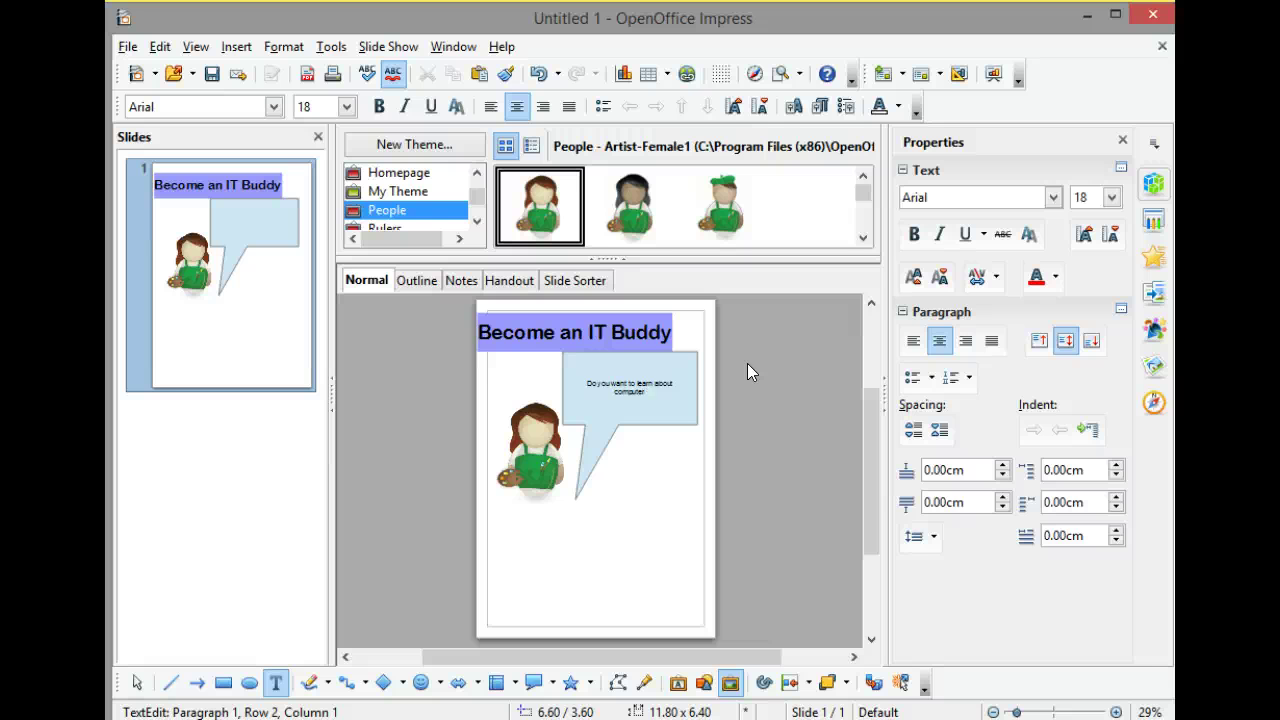
{"action": "type", "text": "s and then help"}
{"action": "key", "text": "shift+Return"}
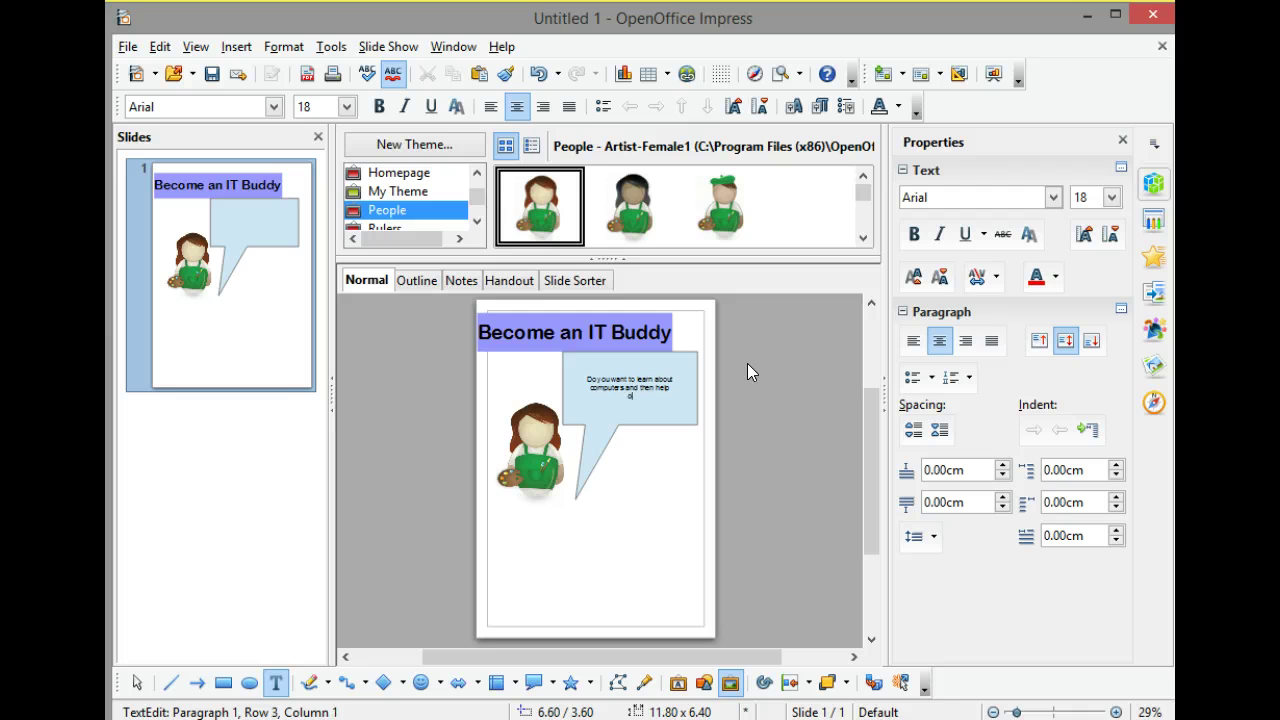
{"action": "type", "text": "other people in the community?"}
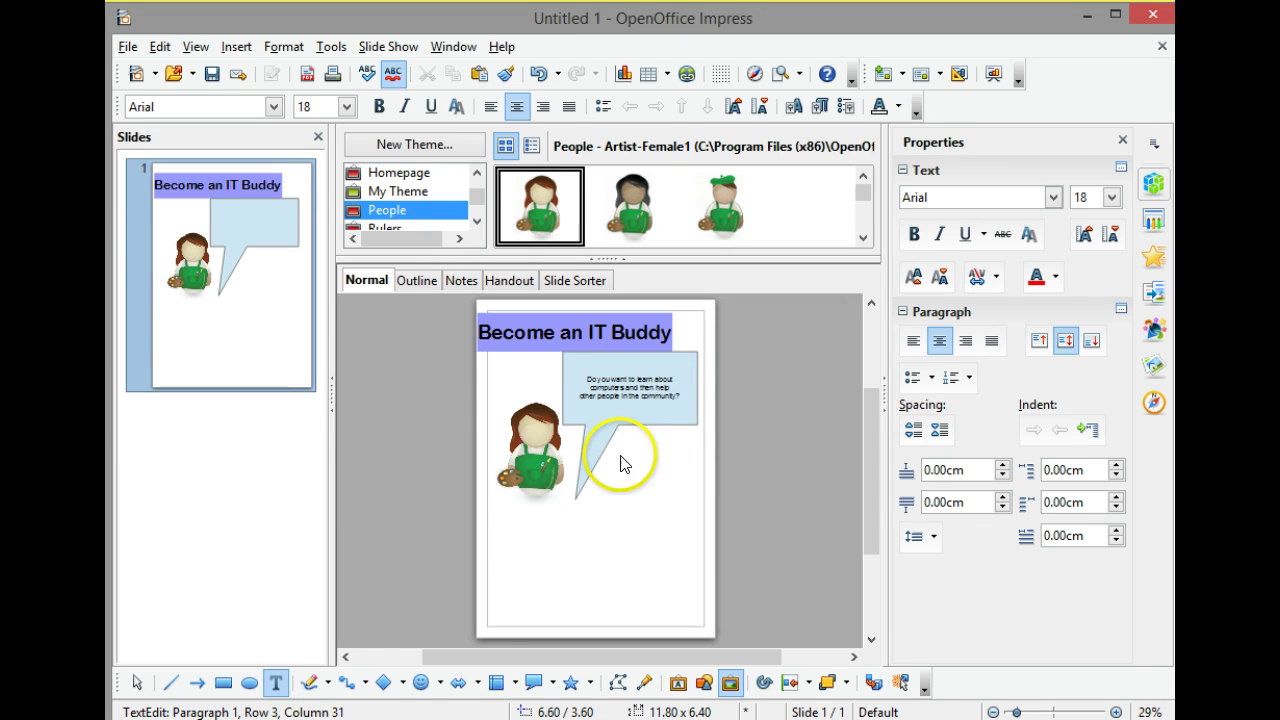
Shrink the first callout to 11.20 × 4.00 cm and aim its tail at the artist's face.
{"action": "left_click", "coordinate": [663, 417]}
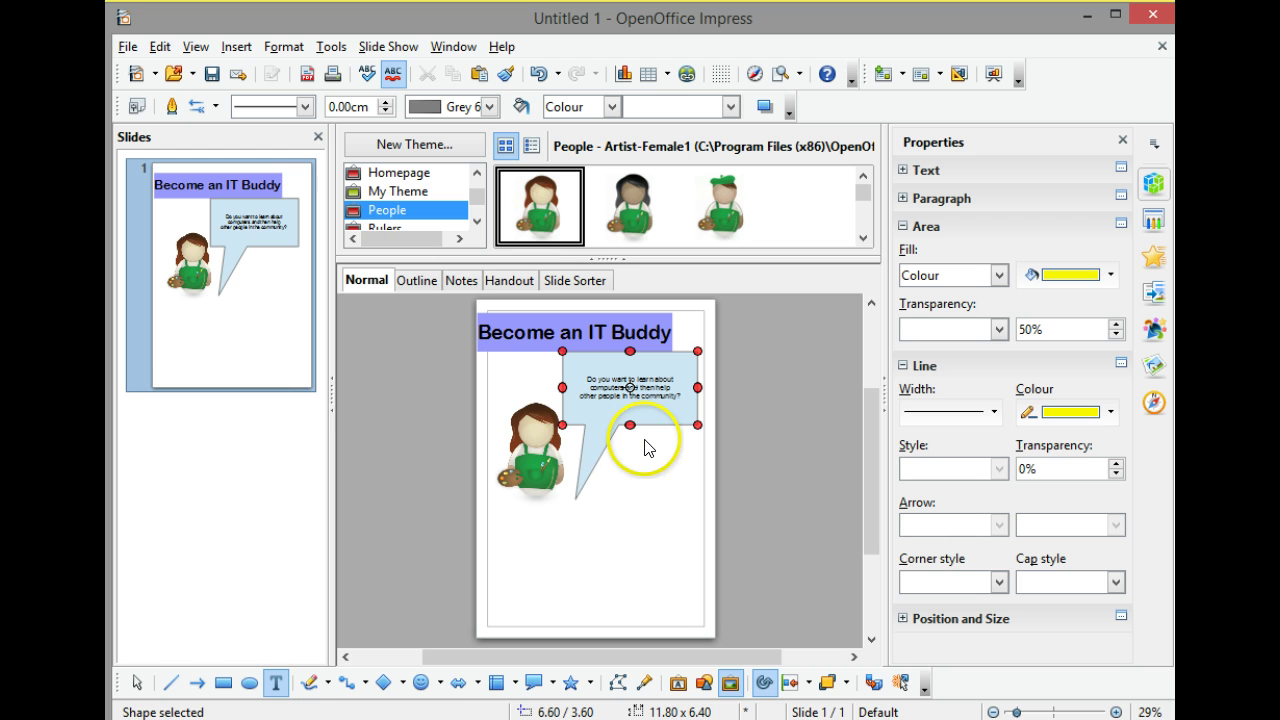
{"action": "left_click", "coordinate": [594, 462]}
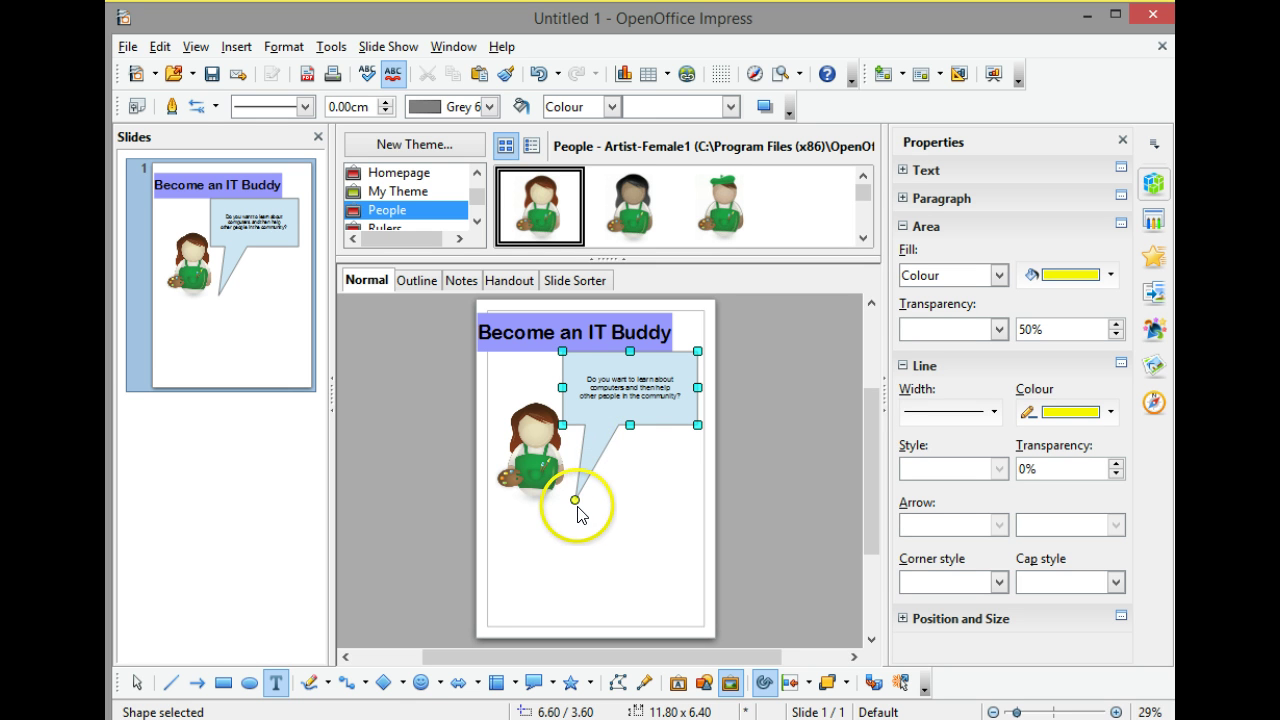
{"action": "left_click_drag", "start_coordinate": [630, 412], "coordinate": [630, 397]}
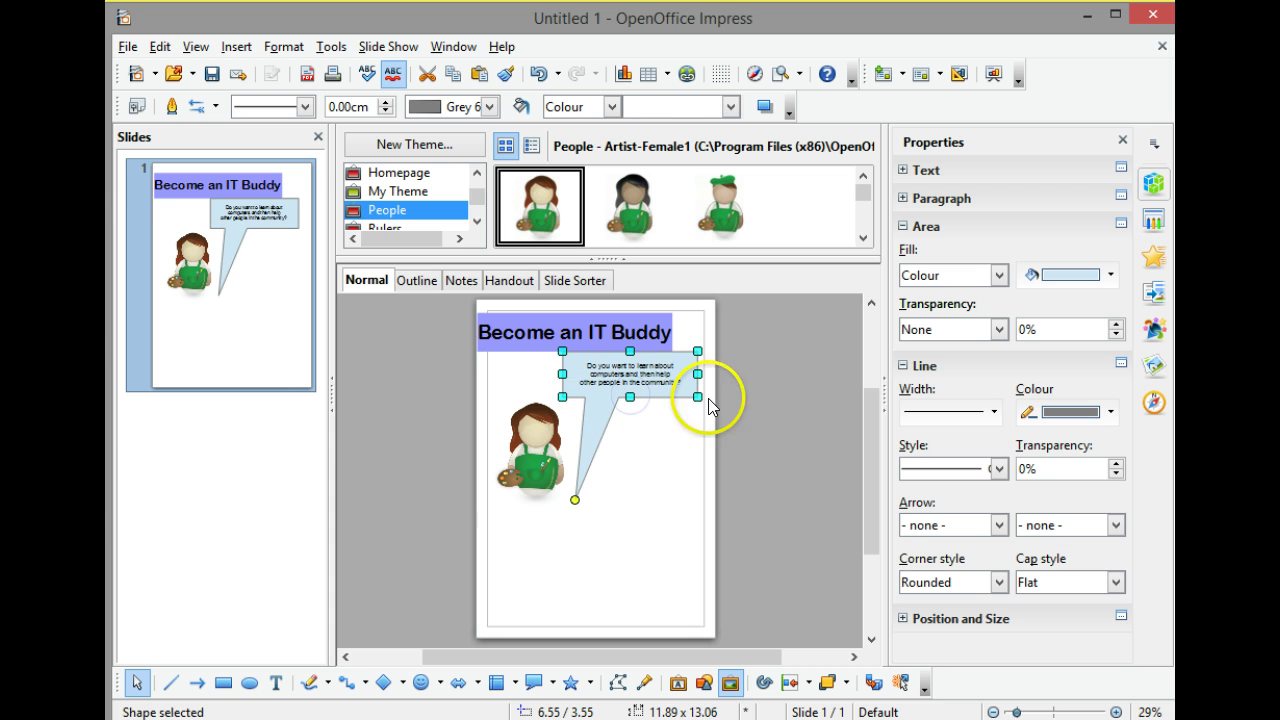
{"action": "left_click_drag", "start_coordinate": [697, 374], "coordinate": [690, 374]}
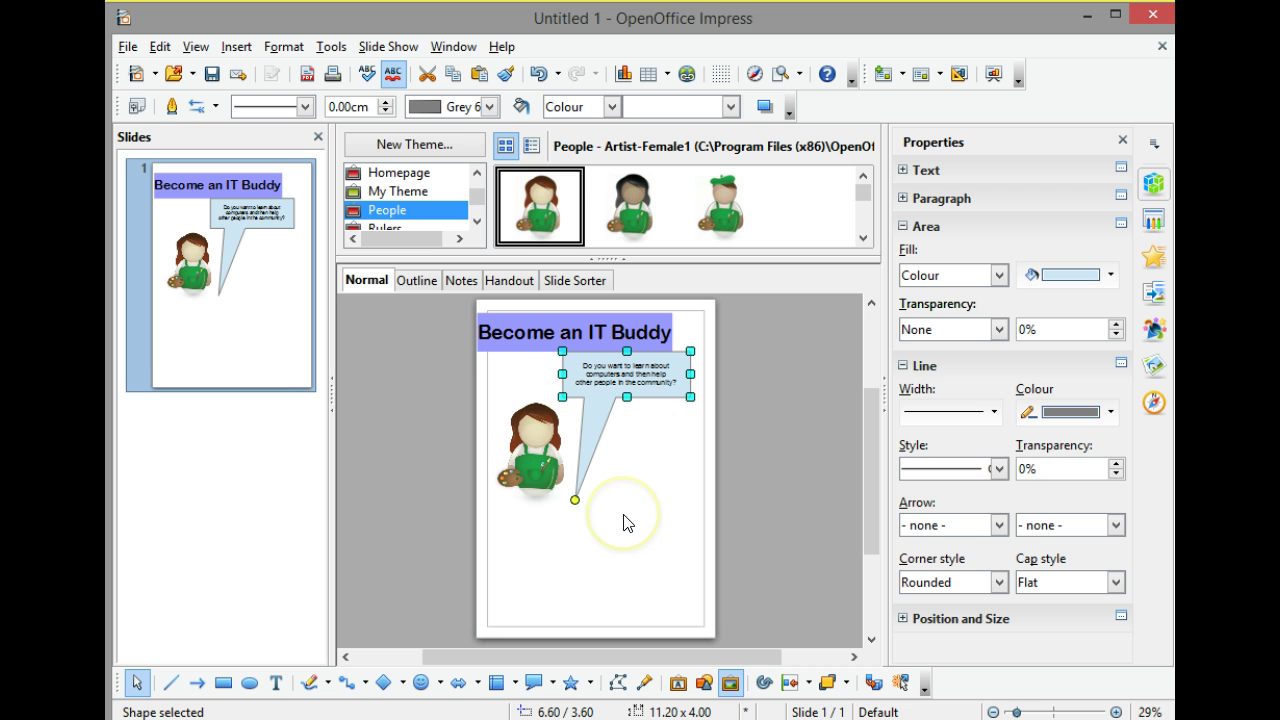
{"action": "left_click", "coordinate": [576, 503]}
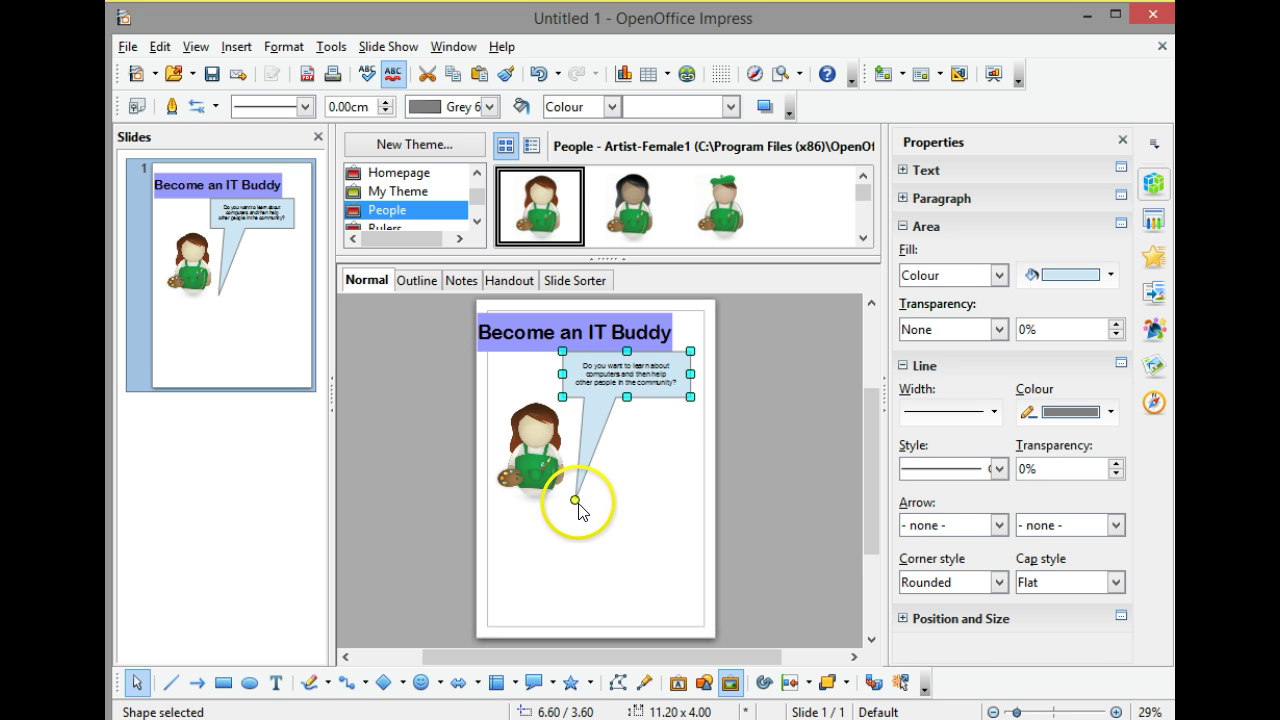
{"action": "left_click_drag", "start_coordinate": [576, 503], "coordinate": [550, 432]}
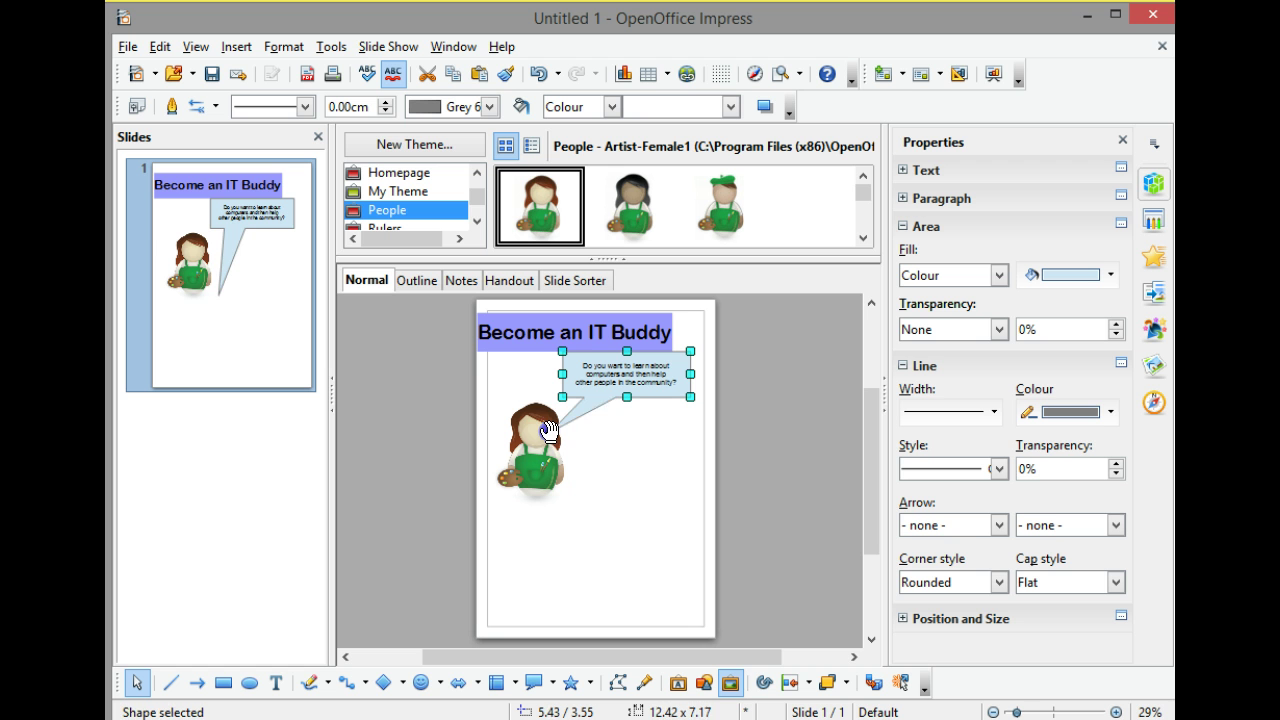
{"action": "left_click", "coordinate": [629, 460]}
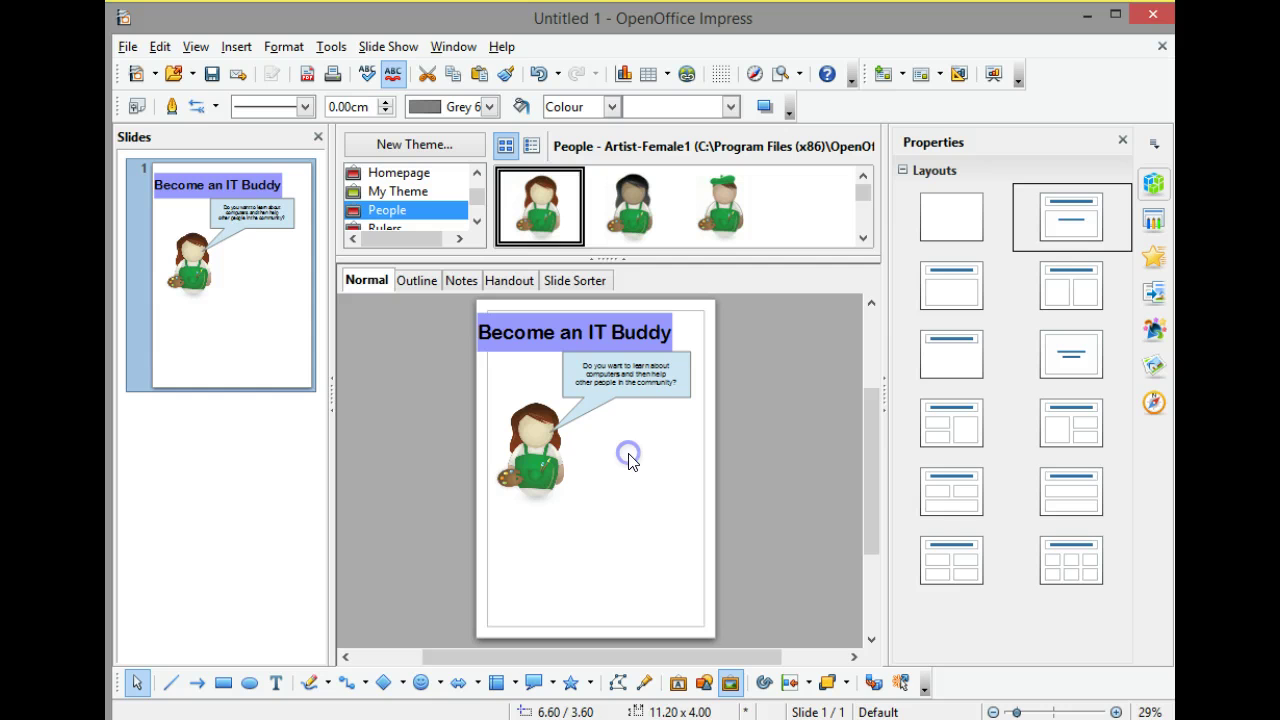
Draw a 9.00 × 4.00 cm callout below the first and type 'Do you want to have some fun and learn at the same time?'.
{"action": "left_click", "coordinate": [534, 686]}
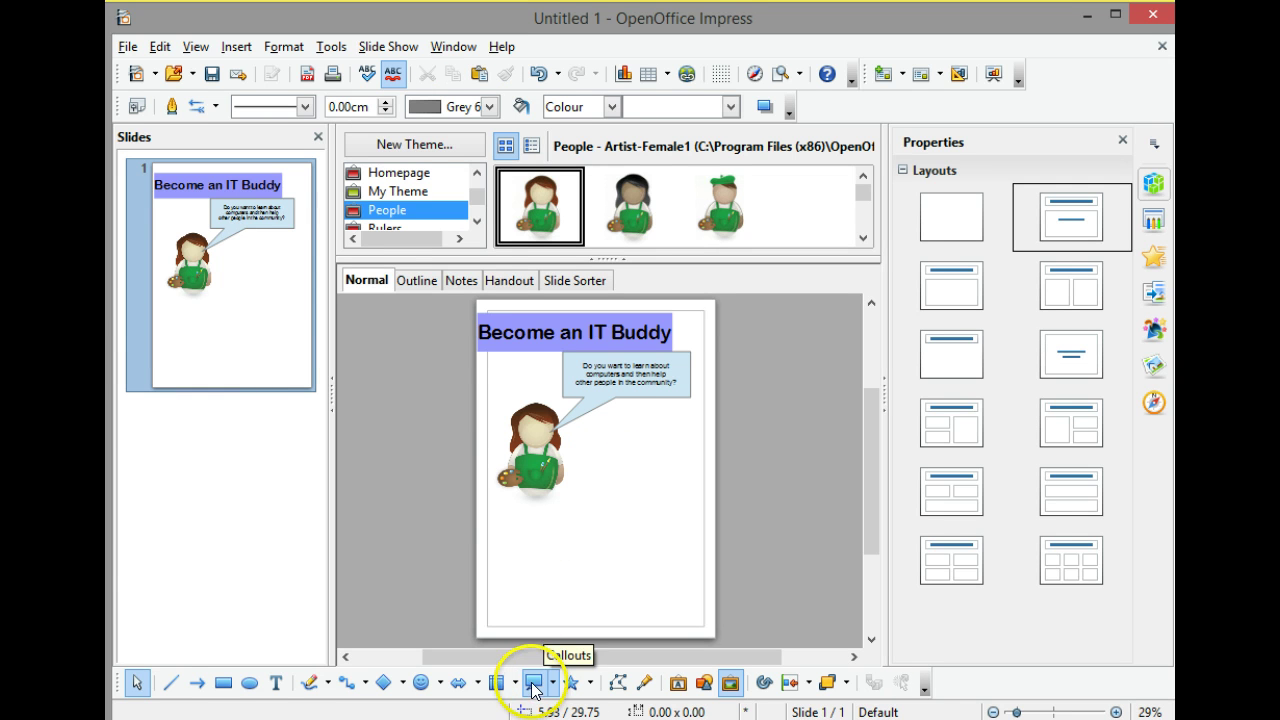
{"action": "mouse_move", "coordinate": [591, 458]}
{"action": "left_mouse_down"}
{"action": "mouse_move", "coordinate": [600, 483]}
{"action": "mouse_move", "coordinate": [640, 506]}
{"action": "mouse_move", "coordinate": [691, 497]}
{"action": "left_mouse_up"}
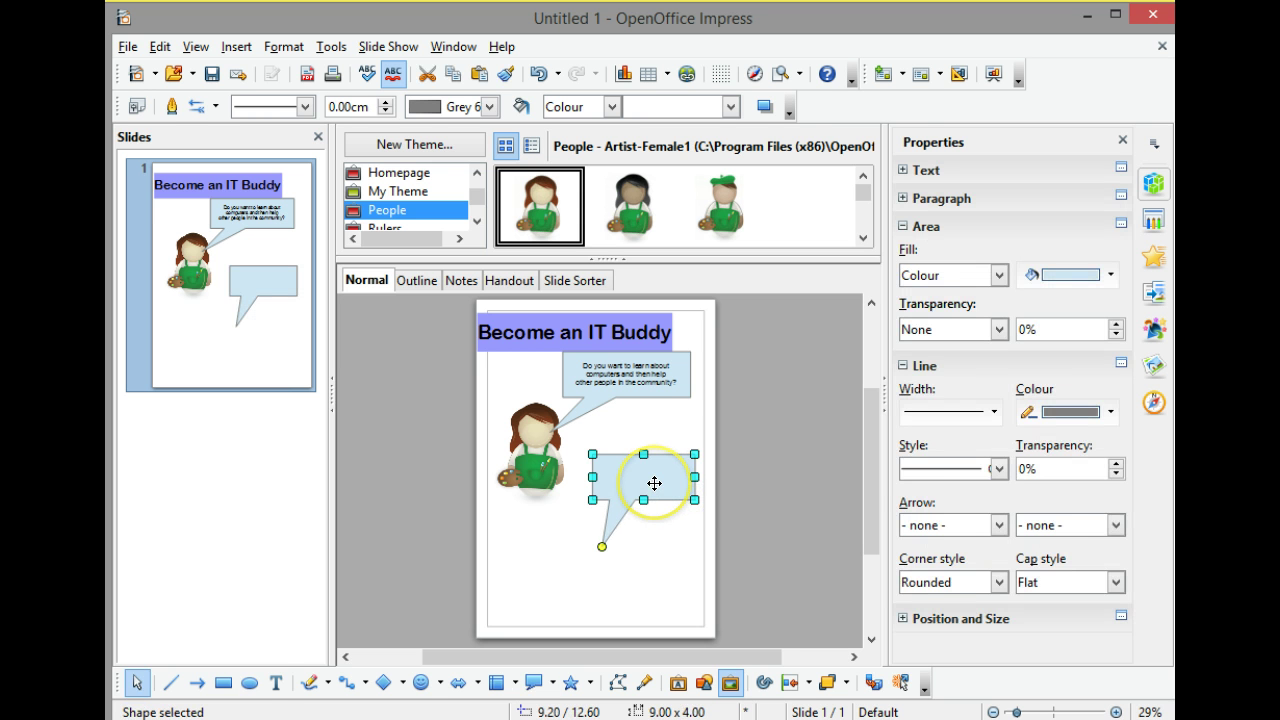
{"action": "type", "text": "Y"}
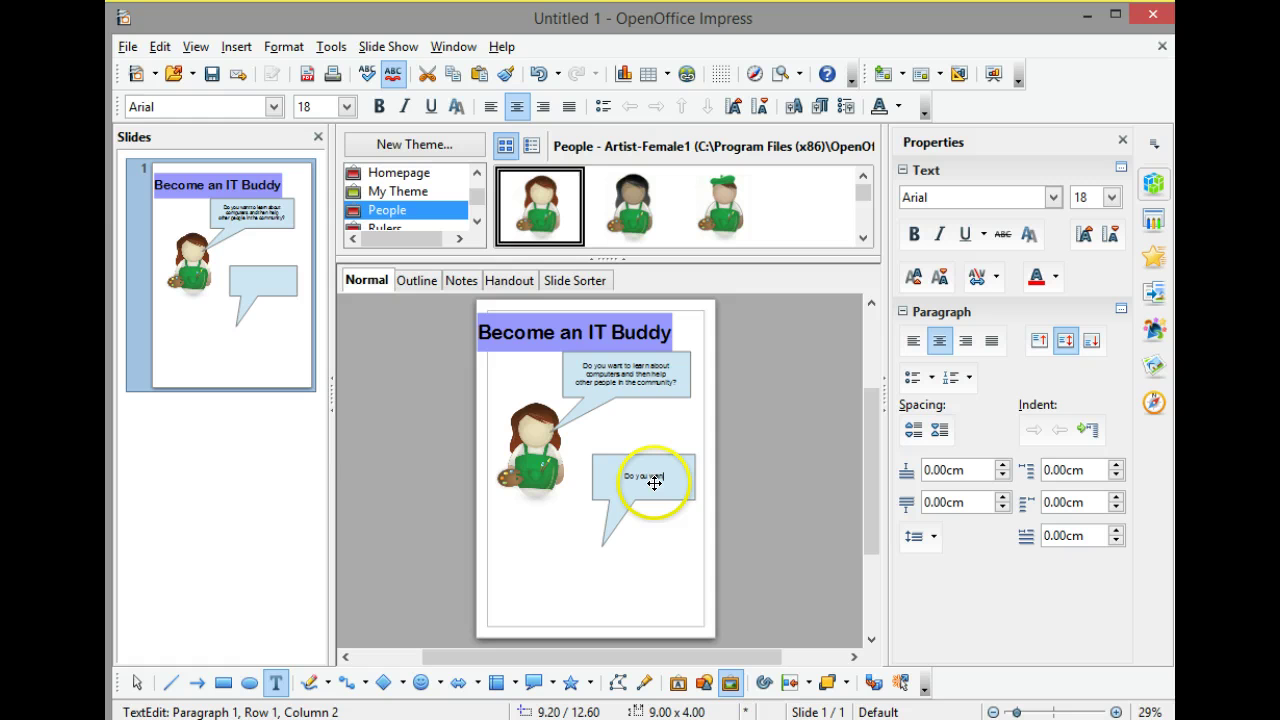
{"action": "type", "text": "o you want to have some fun"}
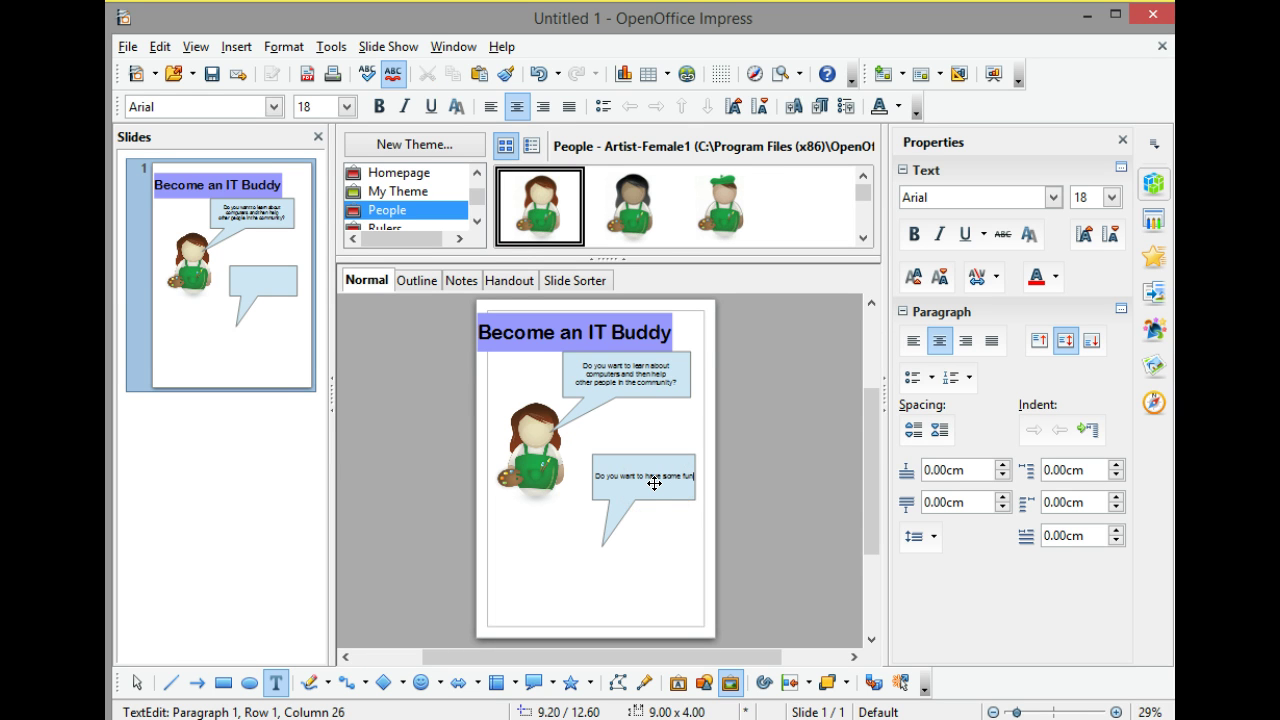
{"action": "type", "text": " and learn at the same time?"}
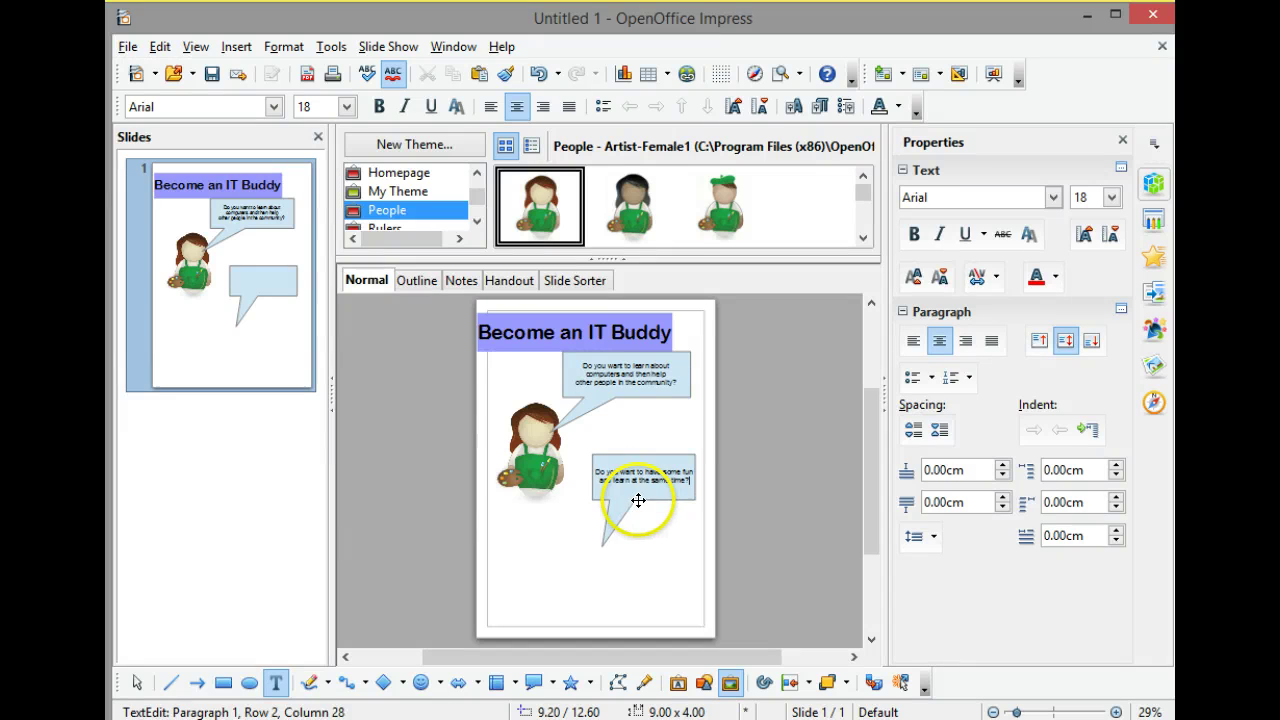
Shorten the second callout and drag its tail to point at the artist's face.
{"action": "left_click", "coordinate": [615, 515]}
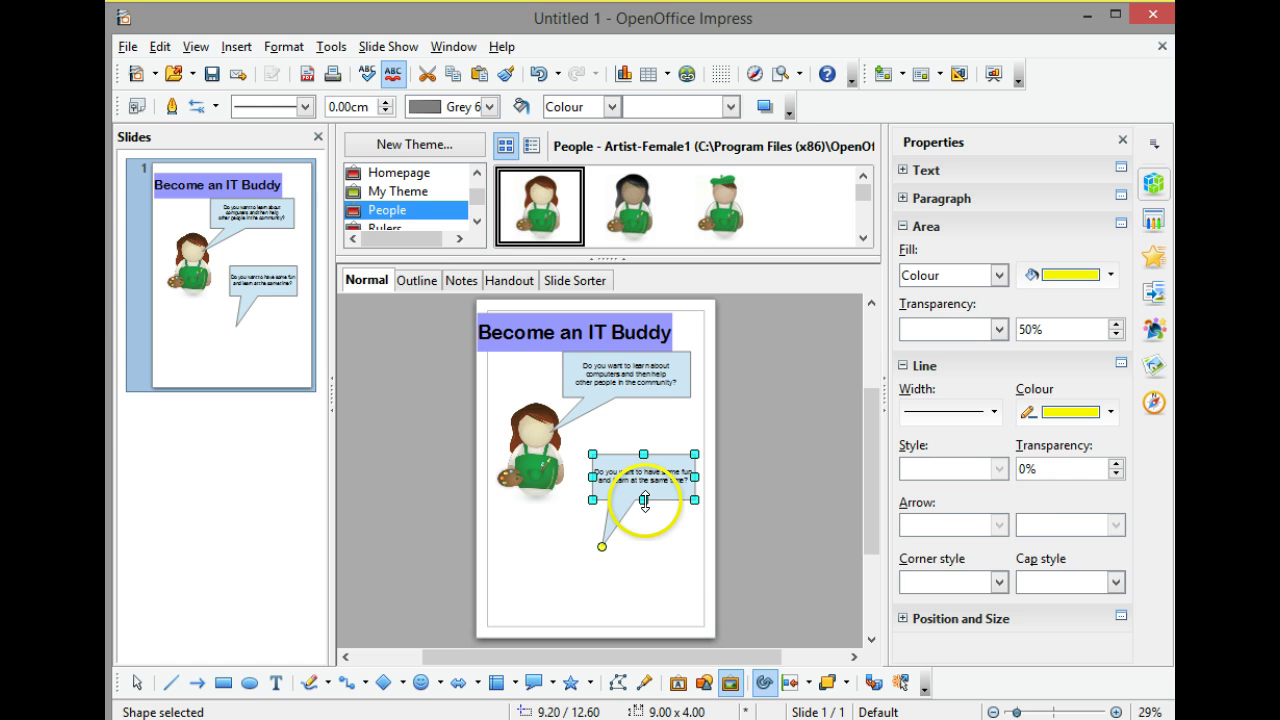
{"action": "left_click_drag", "start_coordinate": [644, 500], "coordinate": [640, 492]}
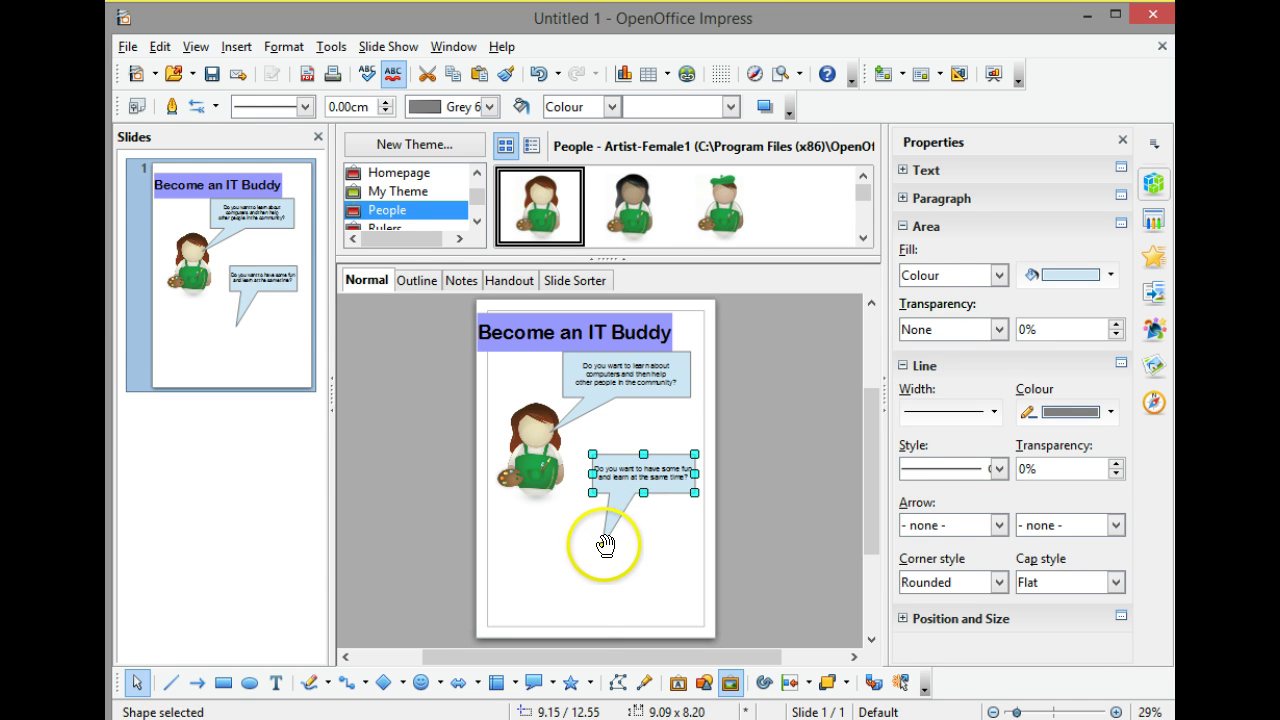
{"action": "left_click_drag", "start_coordinate": [604, 546], "coordinate": [548, 440]}
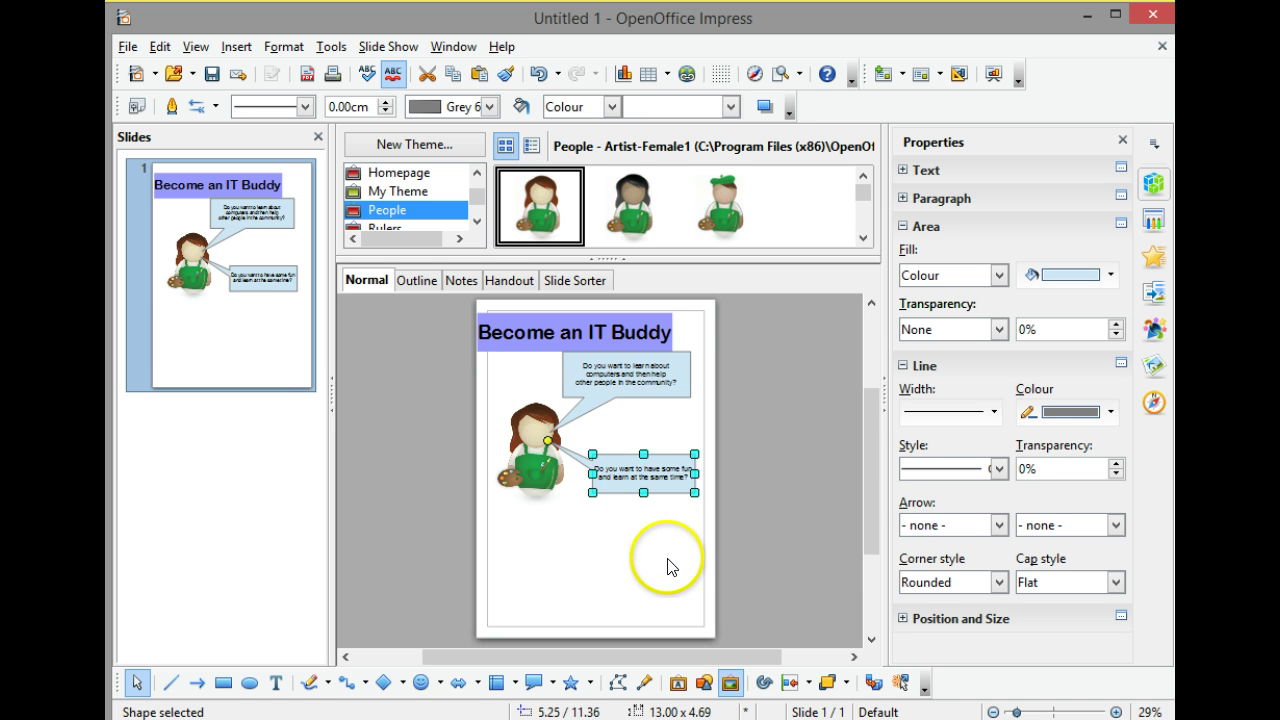
{"action": "left_click", "coordinate": [674, 524]}
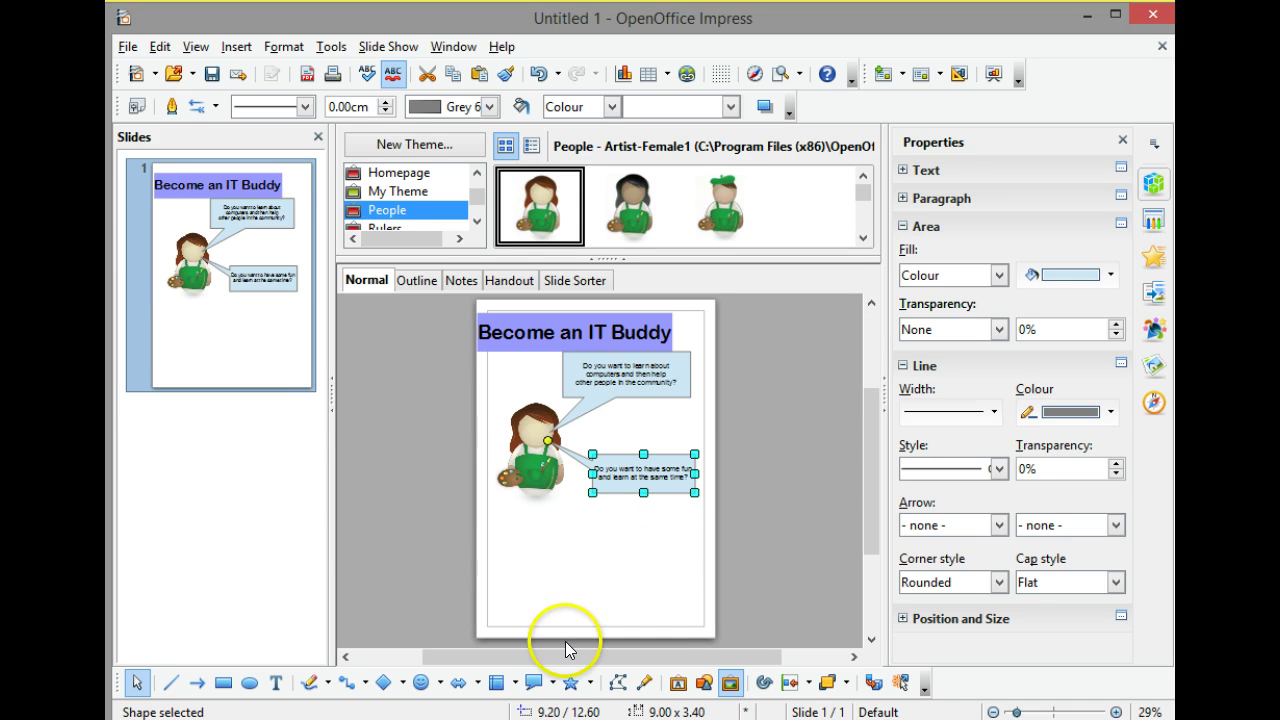
Draw an 11.20 × 2.80 cm callout near the page bottom reading 'Are you free on a tuesday afternoon'.
{"action": "left_click", "coordinate": [533, 682]}
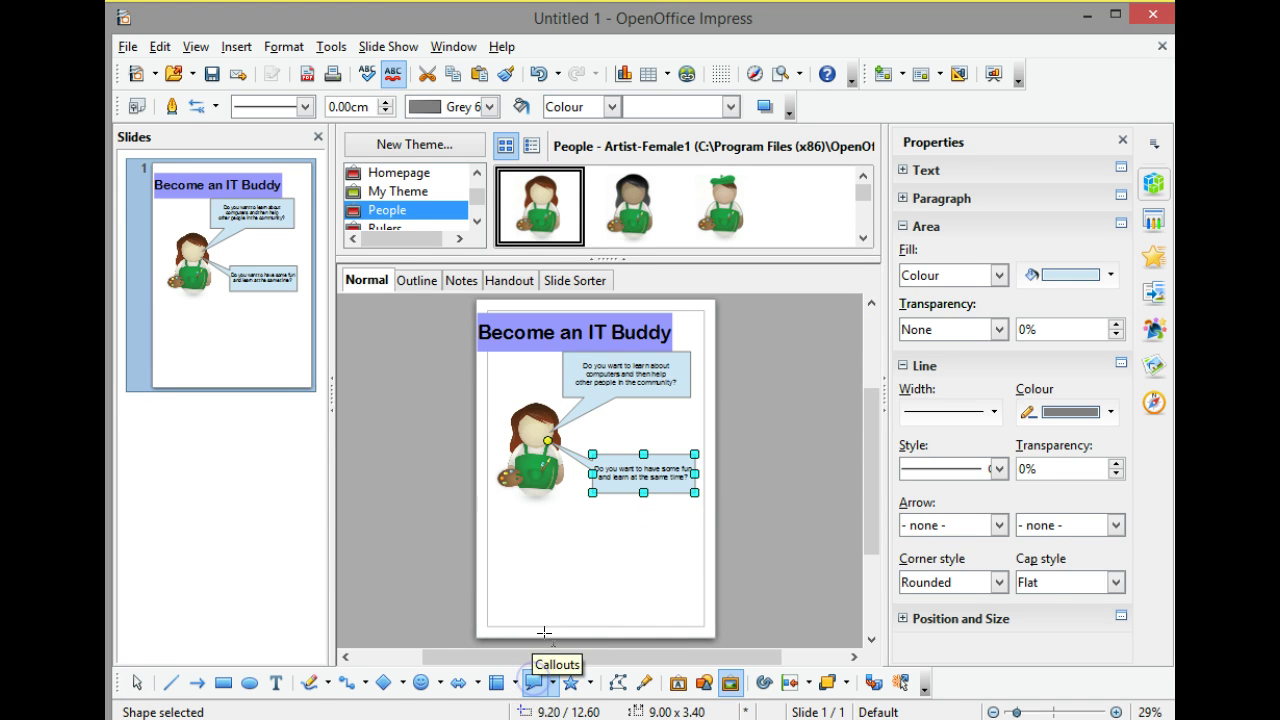
{"action": "left_click_drag", "start_coordinate": [537, 526], "coordinate": [663, 556]}
{"action": "type", "text": "Are you"}
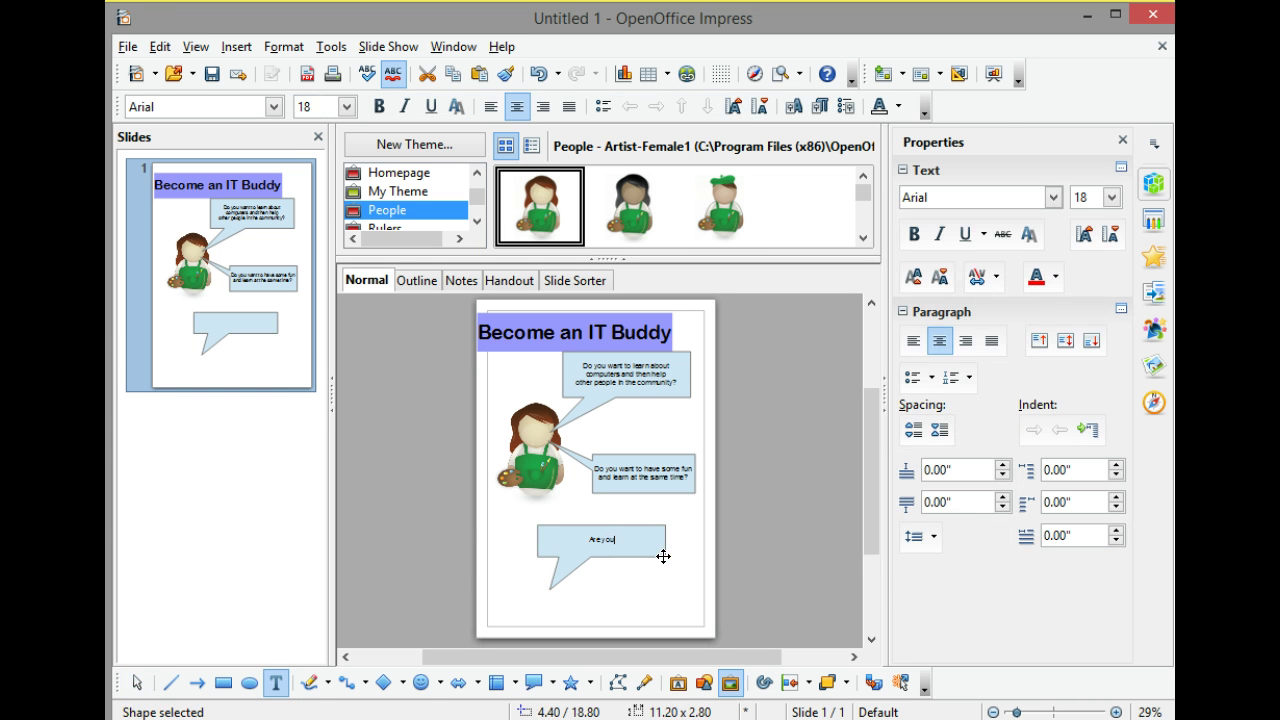
{"action": "type", "text": " free on a tuesday"}
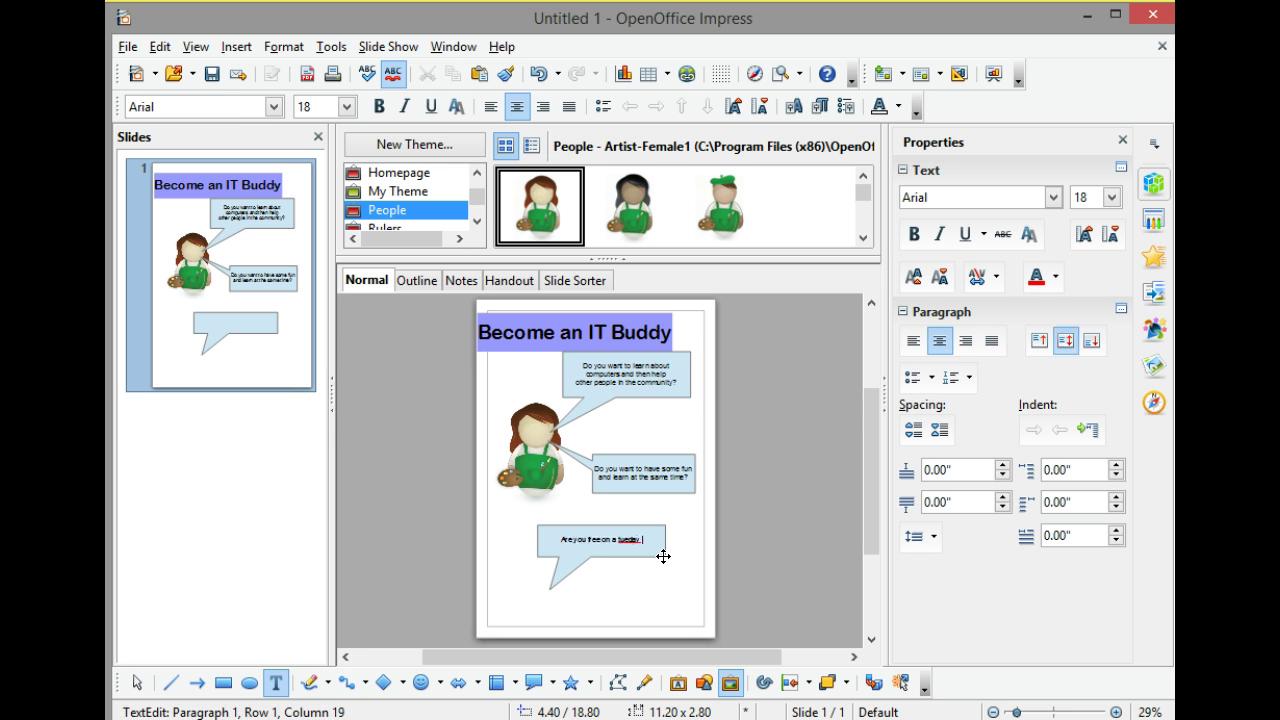
{"action": "key", "text": "BackSpace"}
{"action": "key", "text": "BackSpace"}
{"action": "key", "text": "BackSpace"}
{"action": "key", "text": "BackSpace"}
{"action": "type", "text": "day, afternoon"}
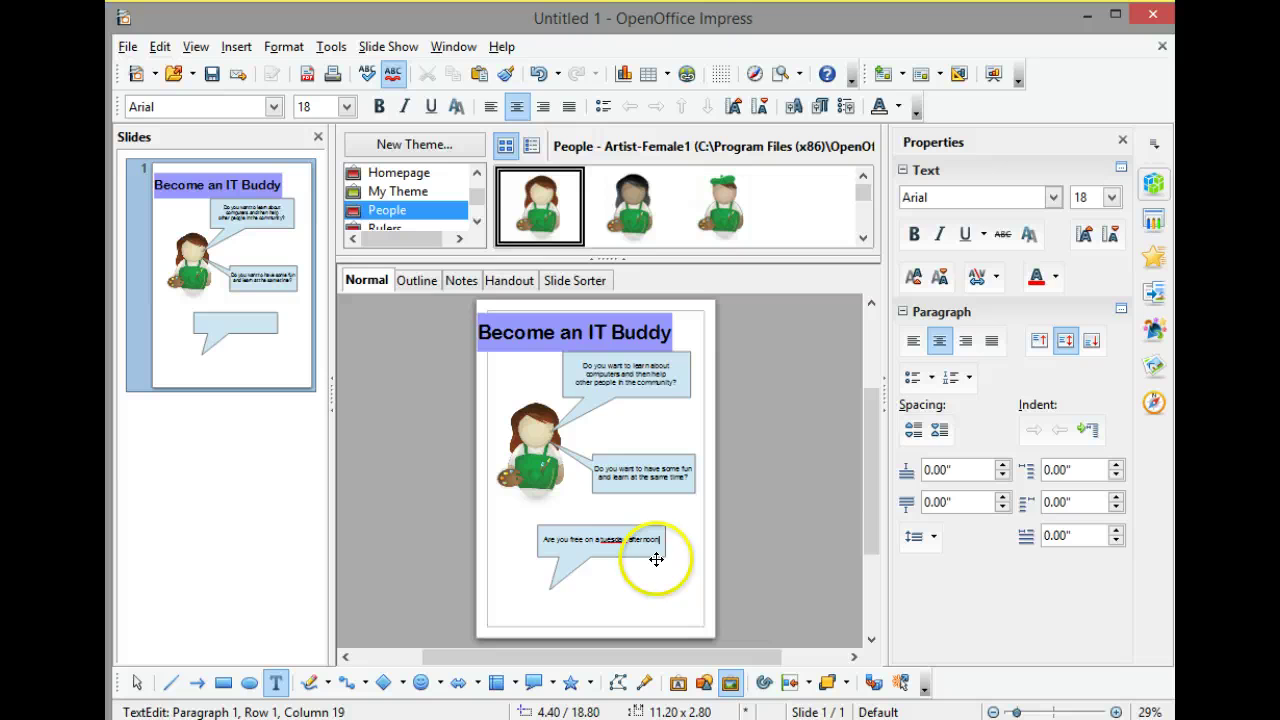
{"action": "left_click", "coordinate": [622, 556]}
{"action": "left_click", "coordinate": [620, 553]}
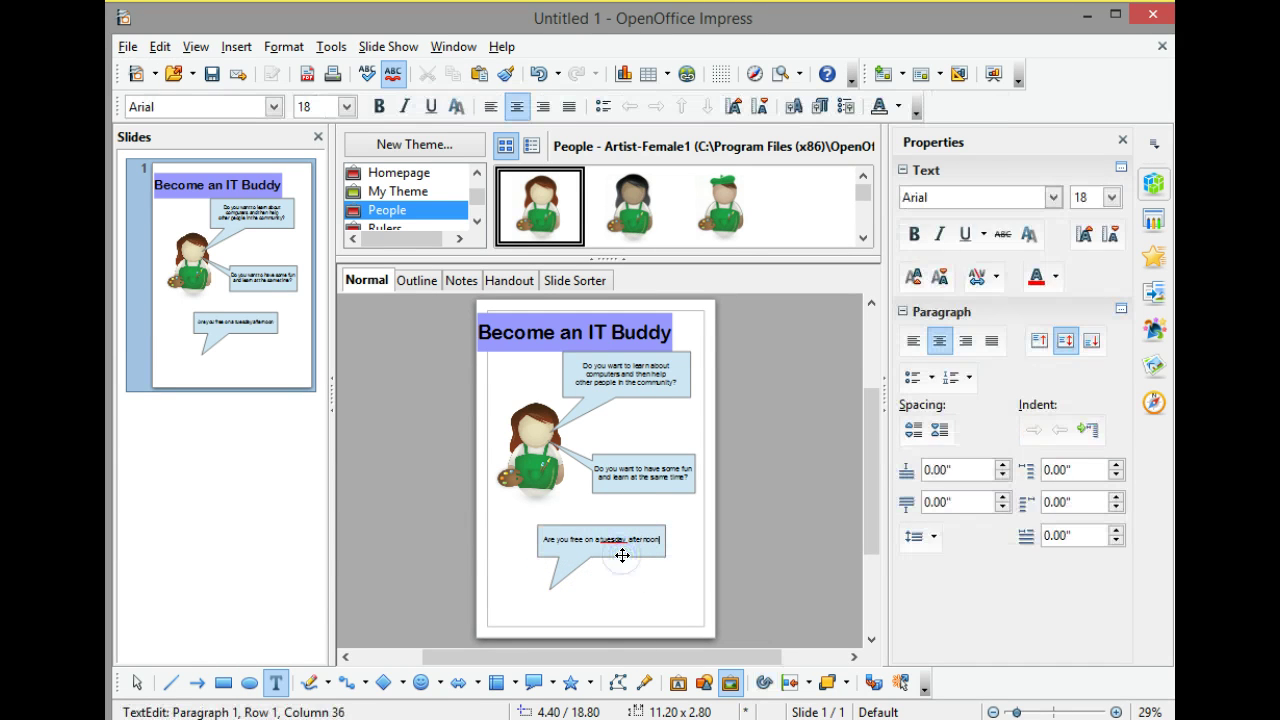
{"action": "left_click", "coordinate": [620, 554]}
{"action": "left_click", "coordinate": [634, 550]}
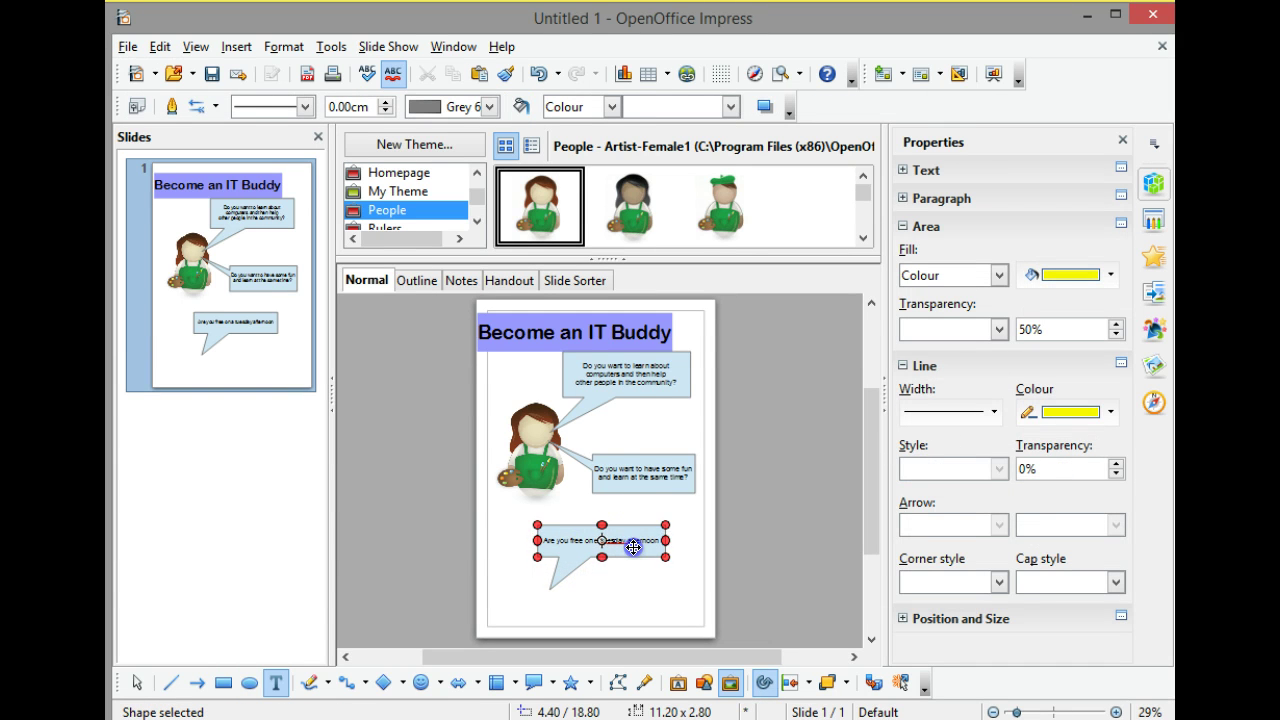
Aim the third callout's tail at the artist's face and move the callout up and right.
{"action": "key", "text": "Escape"}
{"action": "left_click", "coordinate": [546, 590]}
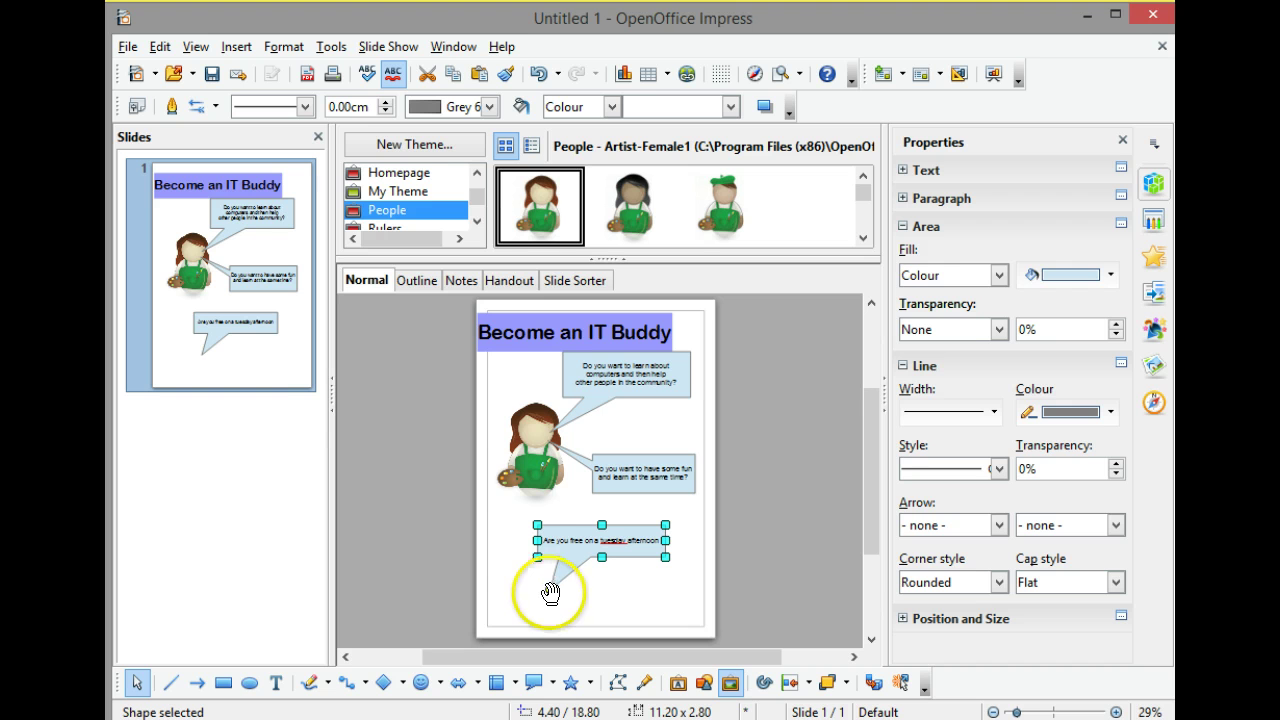
{"action": "left_click_drag", "start_coordinate": [549, 590], "coordinate": [547, 445]}
{"action": "left_click", "coordinate": [586, 530]}
{"action": "left_click_drag", "start_coordinate": [640, 530], "coordinate": [658, 513]}
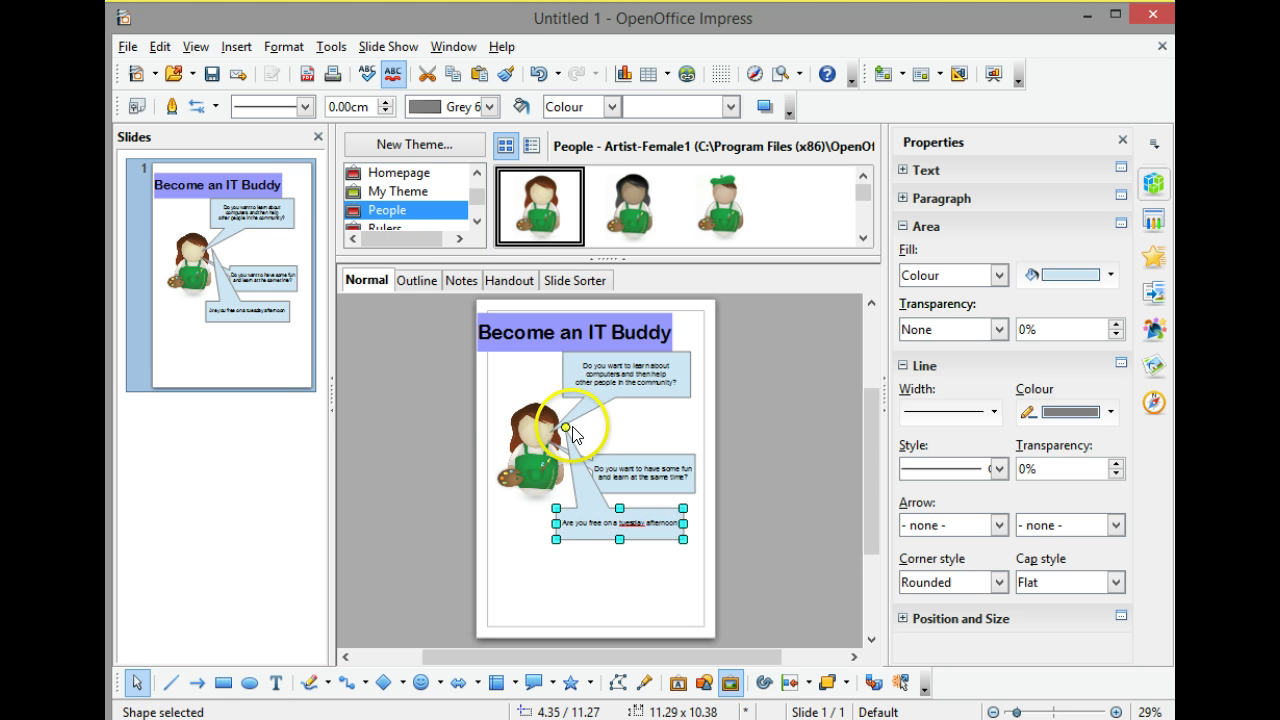
{"action": "left_click_drag", "start_coordinate": [565, 427], "coordinate": [549, 446]}
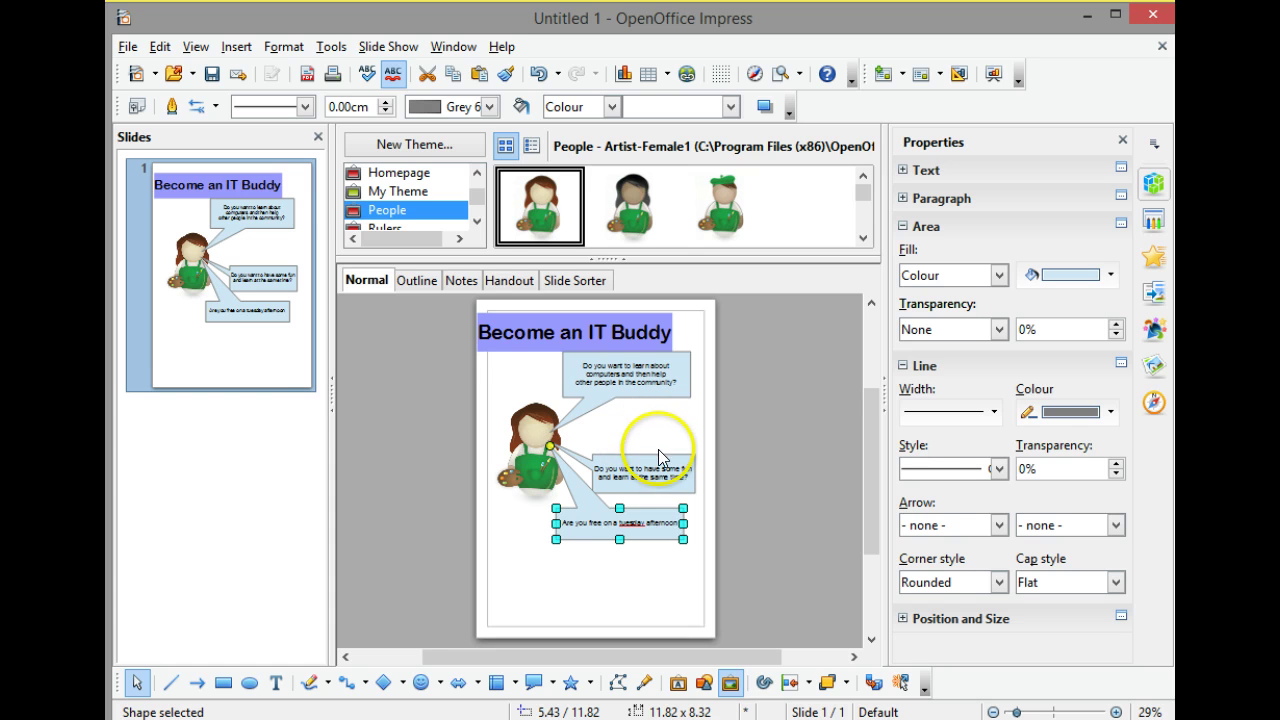
Move the middle callout up just below the first and re-aim its tail at the artist.
{"action": "left_click_drag", "start_coordinate": [658, 454], "coordinate": [662, 424]}
{"action": "left_click_drag", "start_coordinate": [551, 411], "coordinate": [553, 440]}
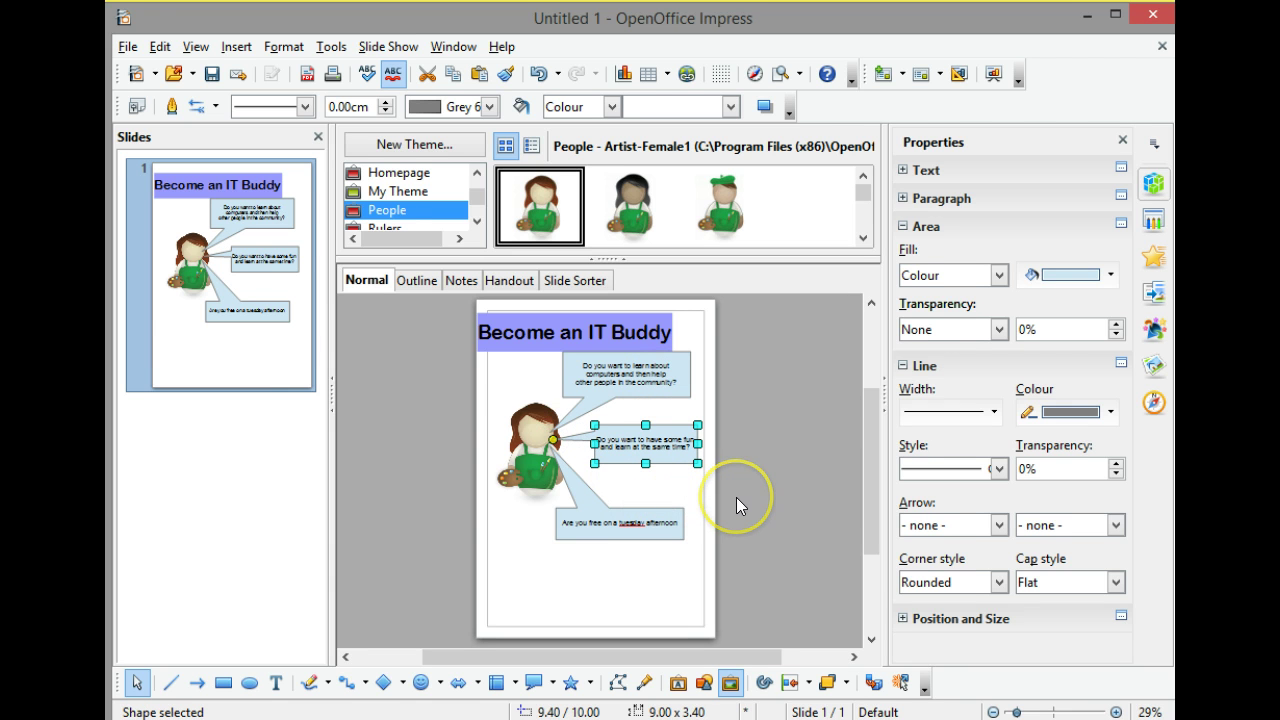
{"action": "left_click", "coordinate": [636, 561]}
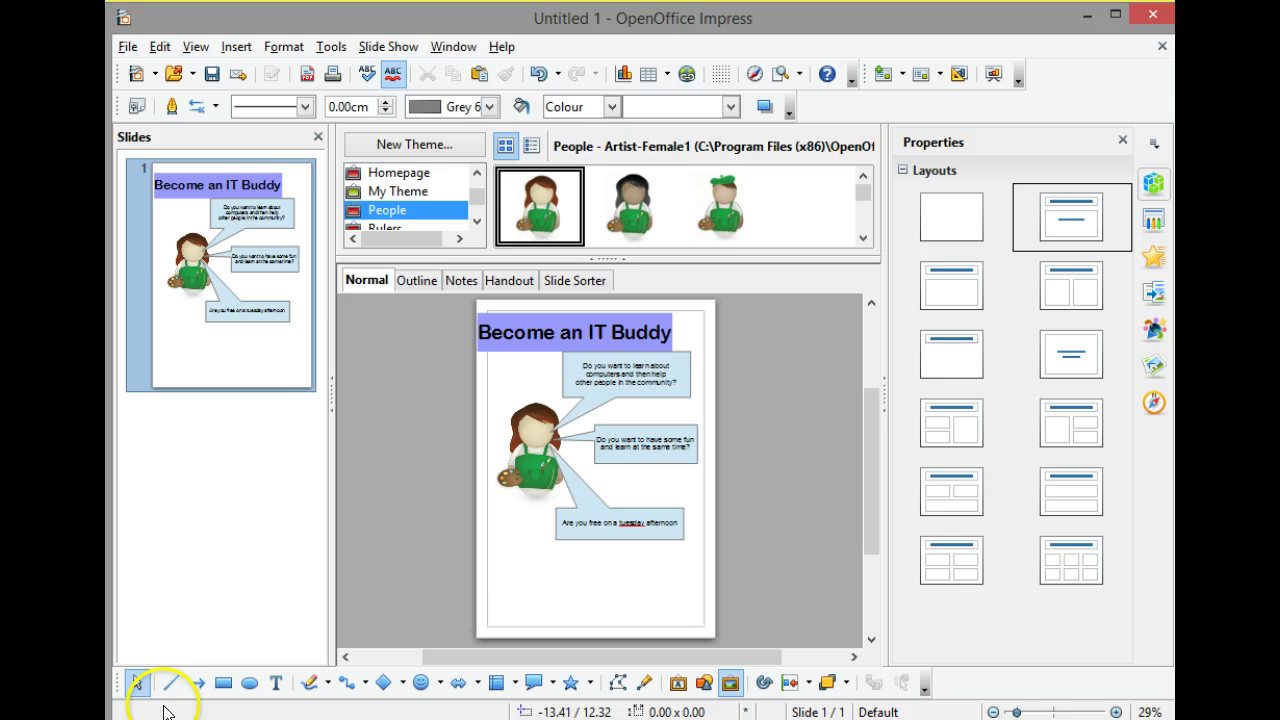
Draw a box across the page bottom and type the contact's name, e-mail, Google Plus and Twitter handle on four lines.
{"action": "left_click", "coordinate": [222, 684]}
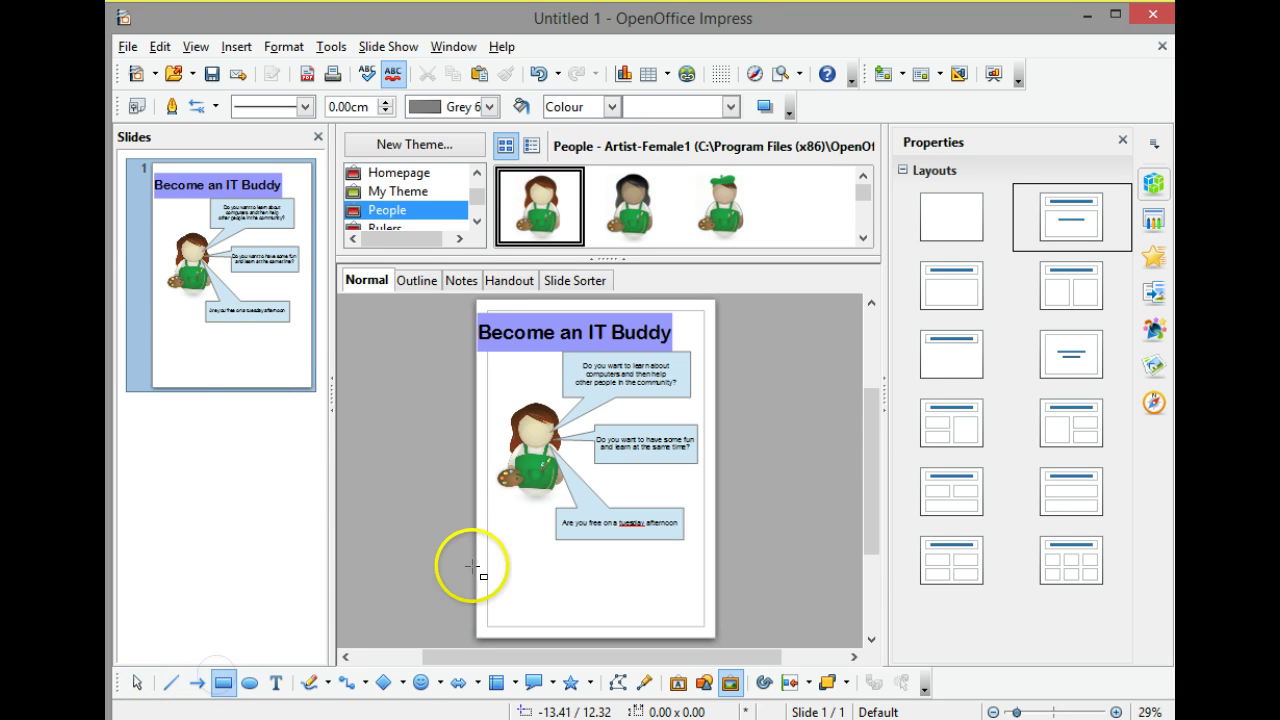
{"action": "left_click_drag", "start_coordinate": [489, 563], "coordinate": [711, 638]}
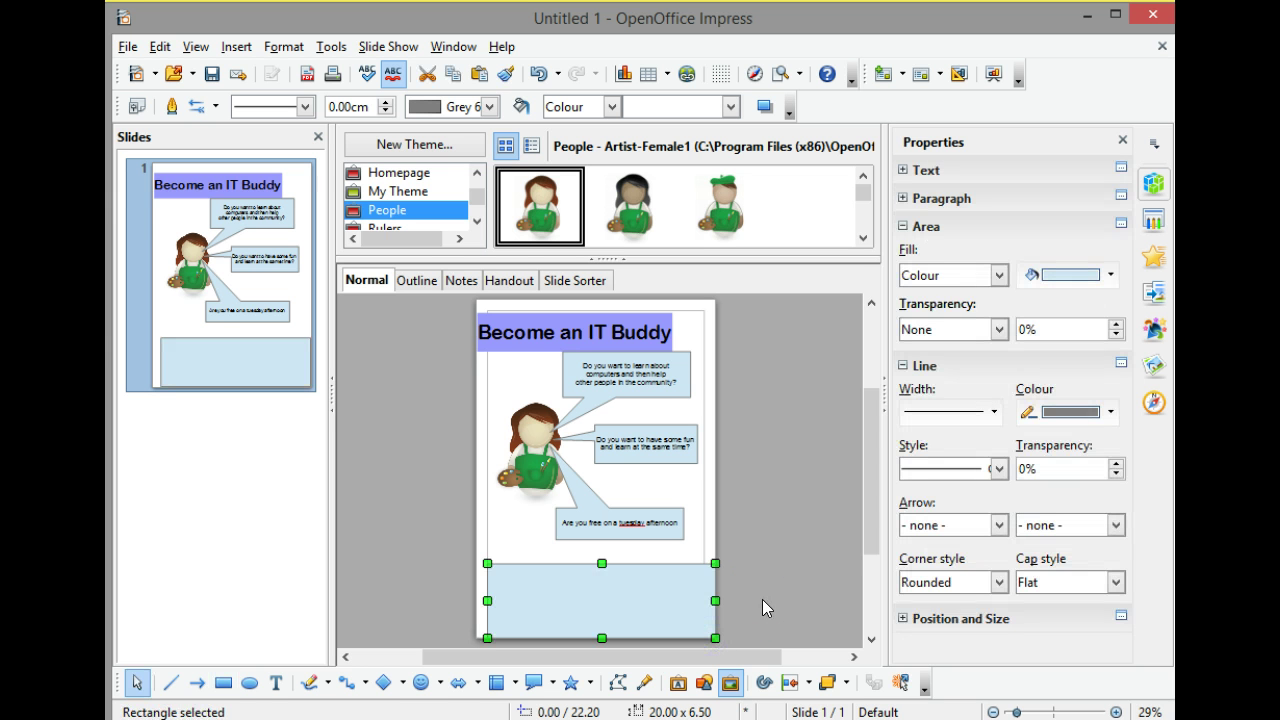
{"action": "type", "text": "Co"}
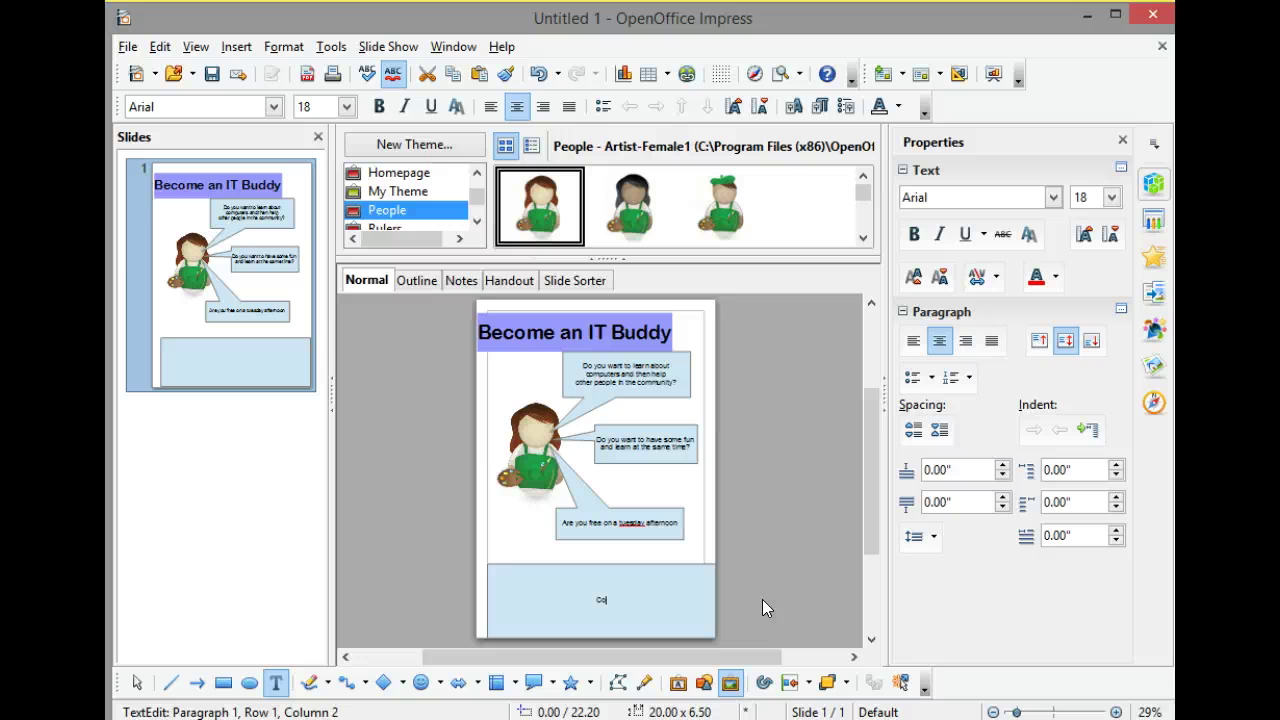
{"action": "type", "text": "ntact"}
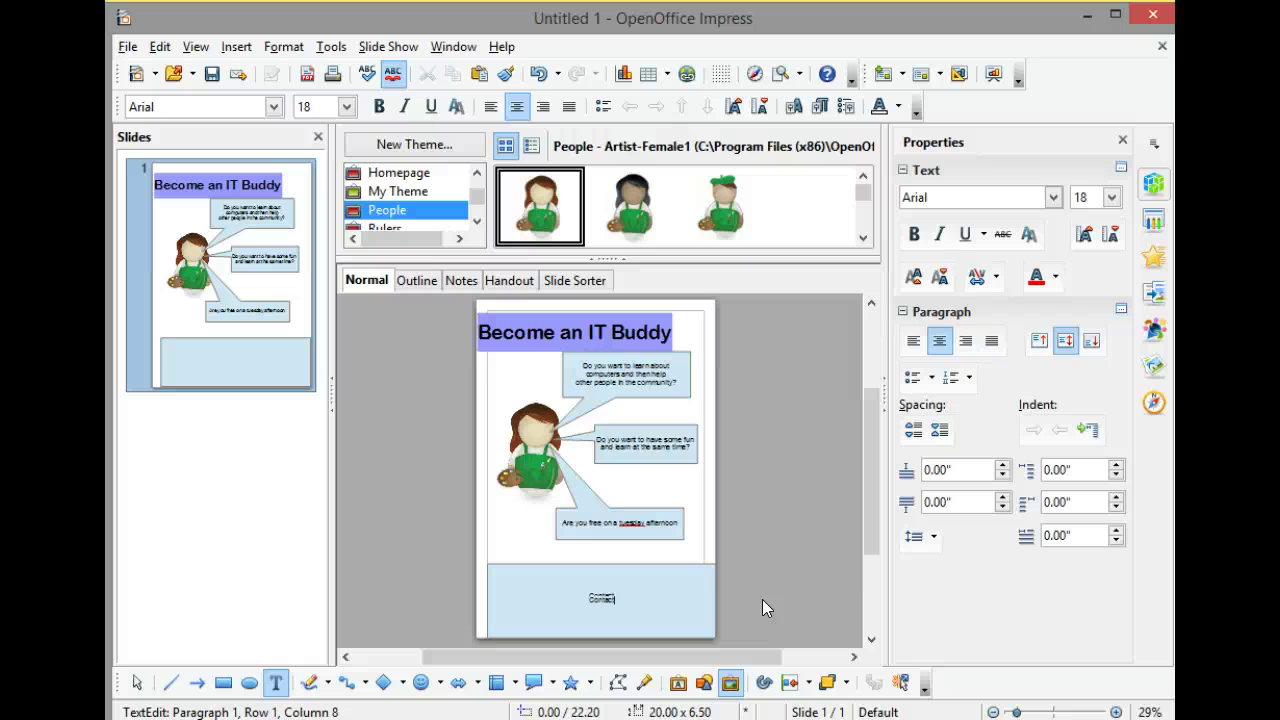
{"action": "type", "text": " Pete"}
{"action": "key", "text": "Return"}
{"action": "type", "text": "e Email"}
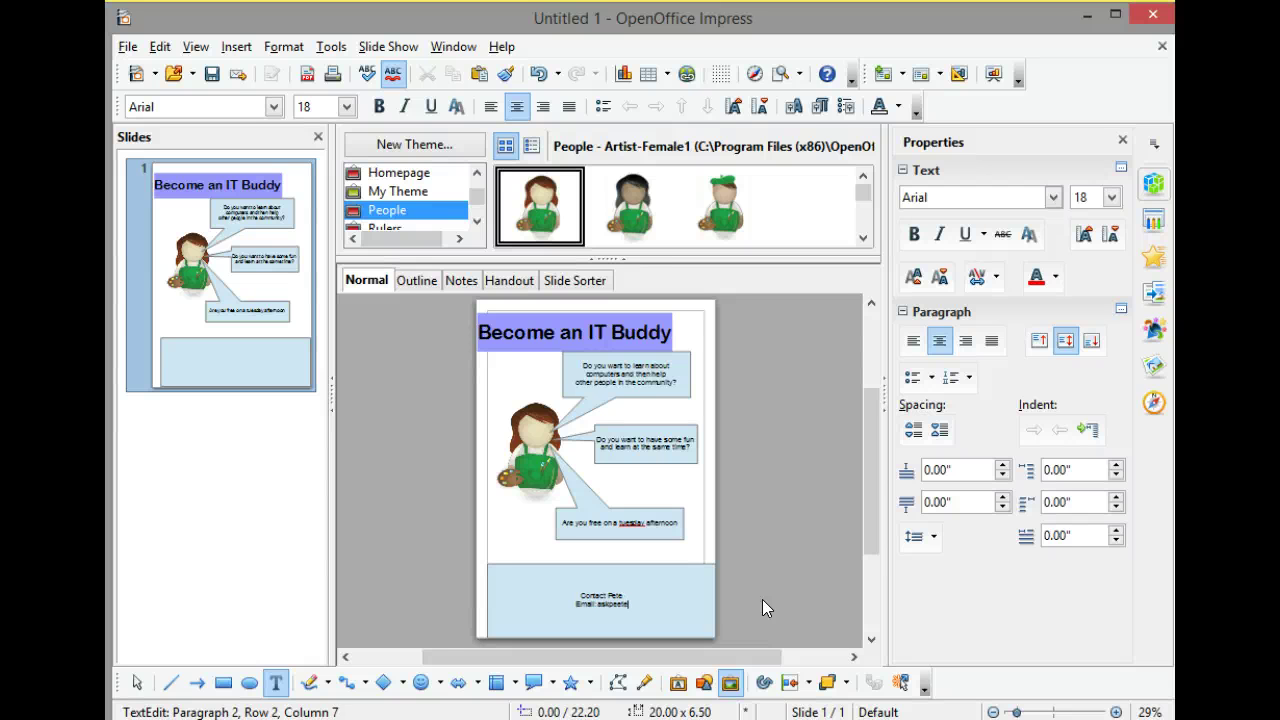
{"action": "key", "text": "Return"}
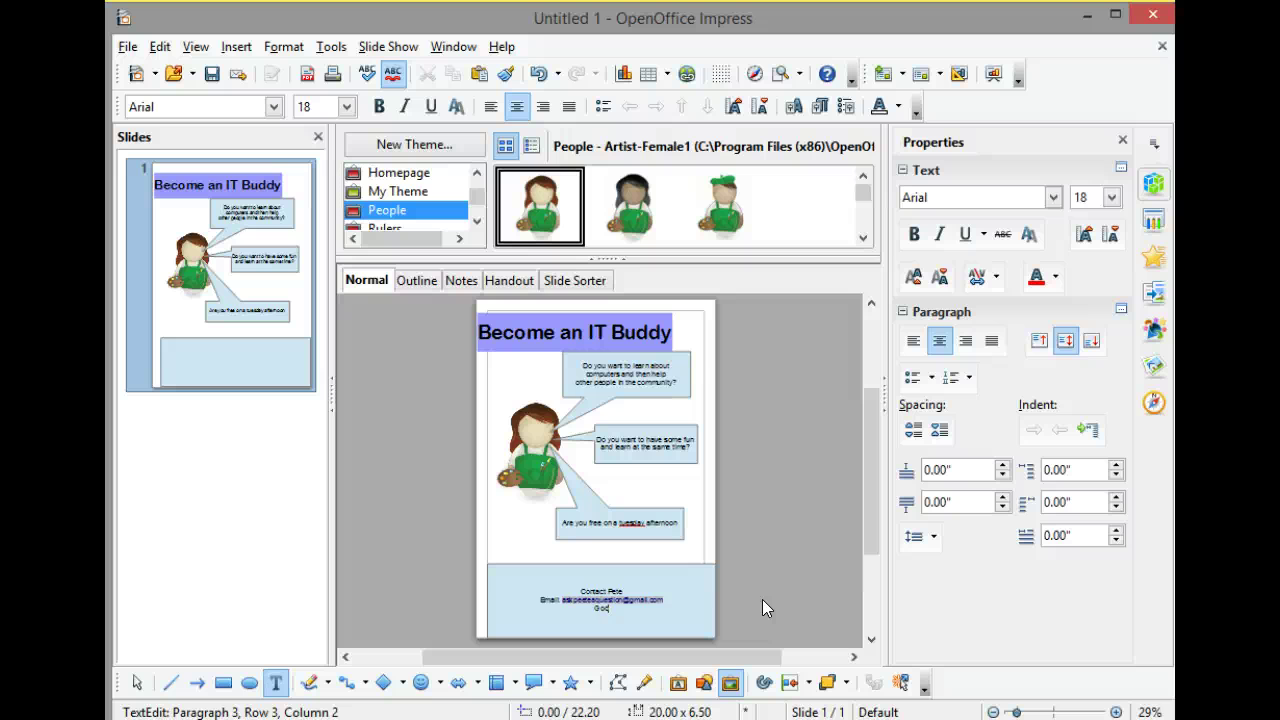
{"action": "type", "text": "gle"}
{"action": "type", "text": " plus"}
{"action": "key", "text": "Return"}
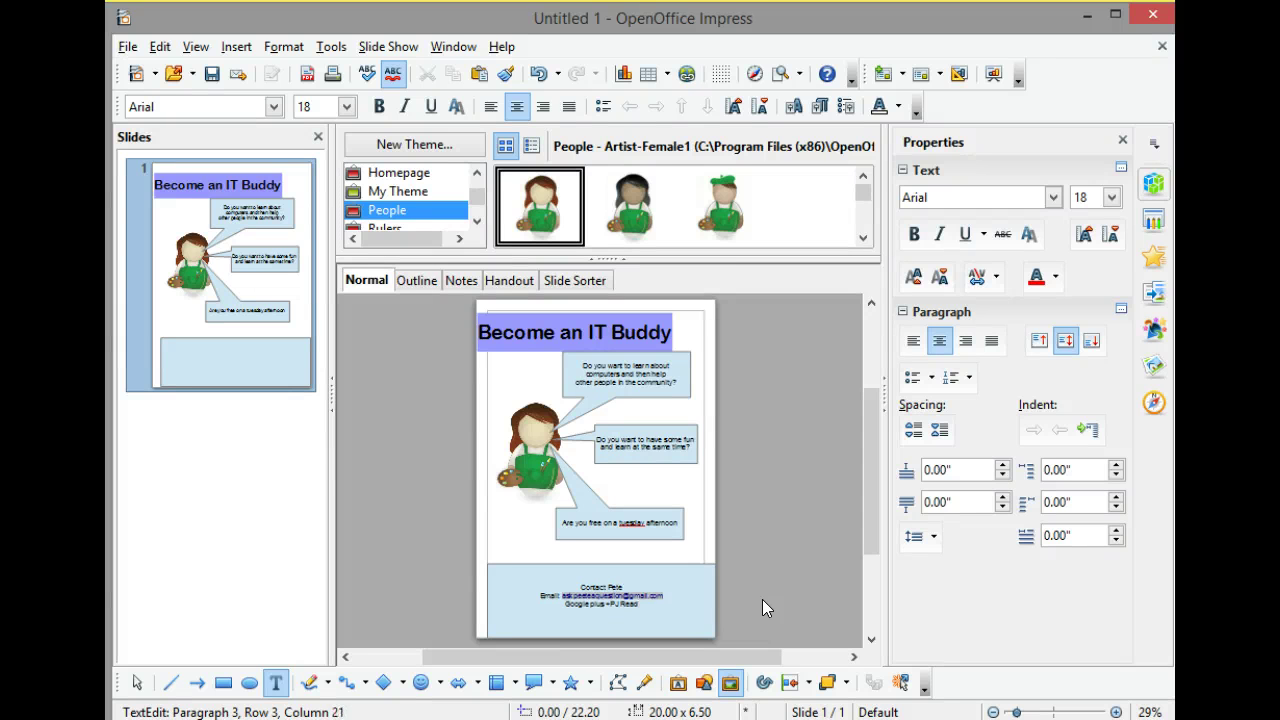
{"action": "type", "text": "Twitter: @ICTPEte"}
{"action": "key", "text": "BackSpace"}
{"action": "key", "text": "BackSpace"}
{"action": "key", "text": "BackSpace"}
{"action": "type", "text": "ete"}
Widen the contact box to the page's full 21 cm width.
{"action": "left_click", "coordinate": [697, 560]}
{"action": "left_click", "coordinate": [514, 594]}
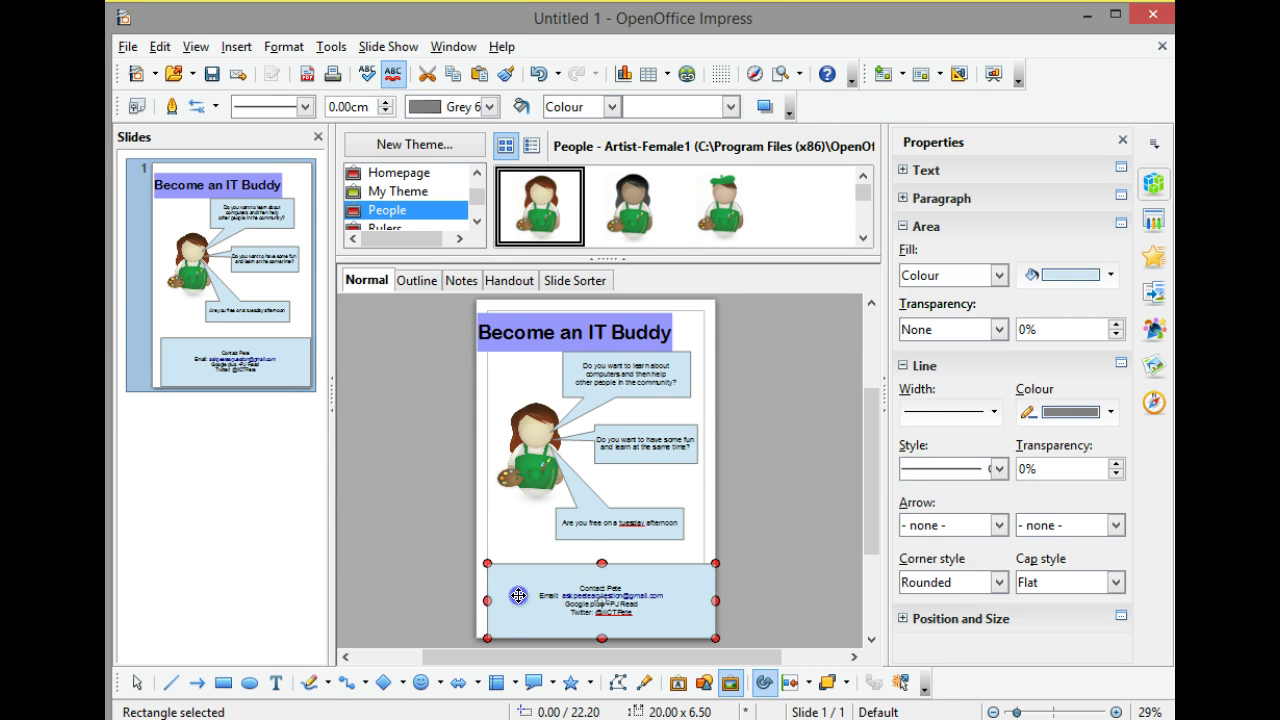
{"action": "left_click_drag", "start_coordinate": [483, 601], "coordinate": [474, 601]}
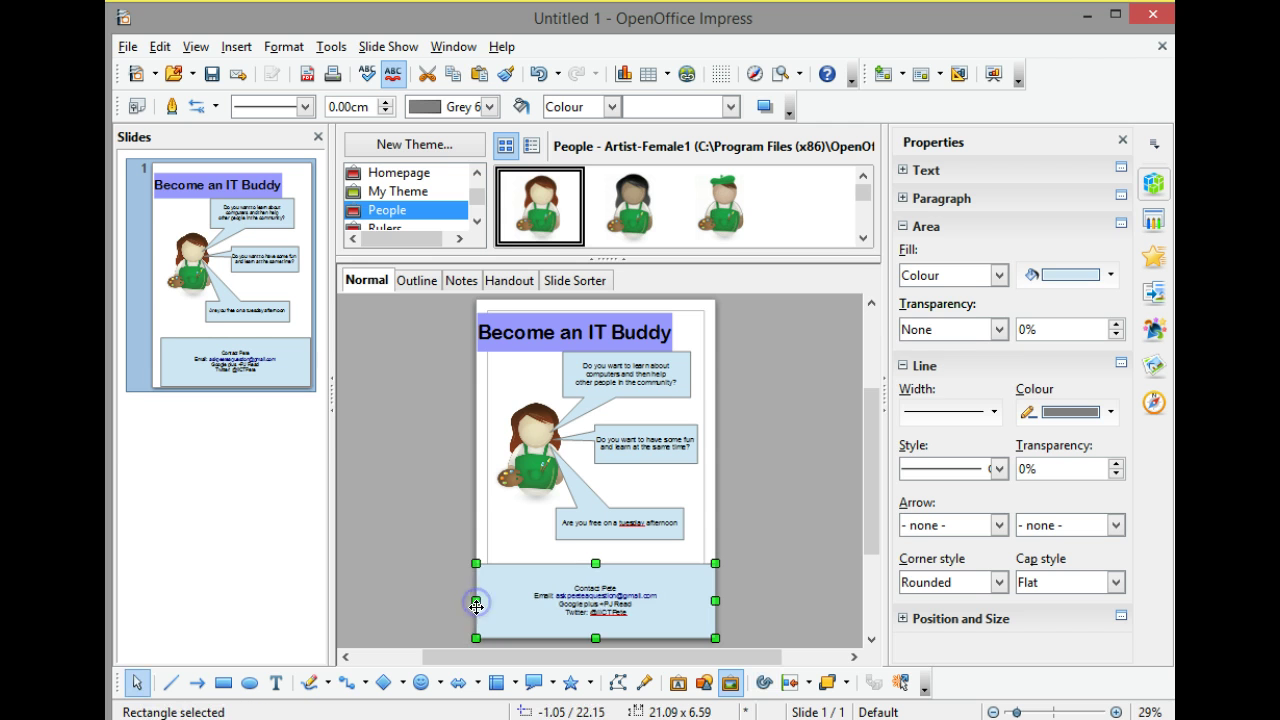
Select all four contact lines and enlarge them to 26 pt.
{"action": "left_click", "coordinate": [573, 585]}
{"action": "left_click", "coordinate": [573, 585]}
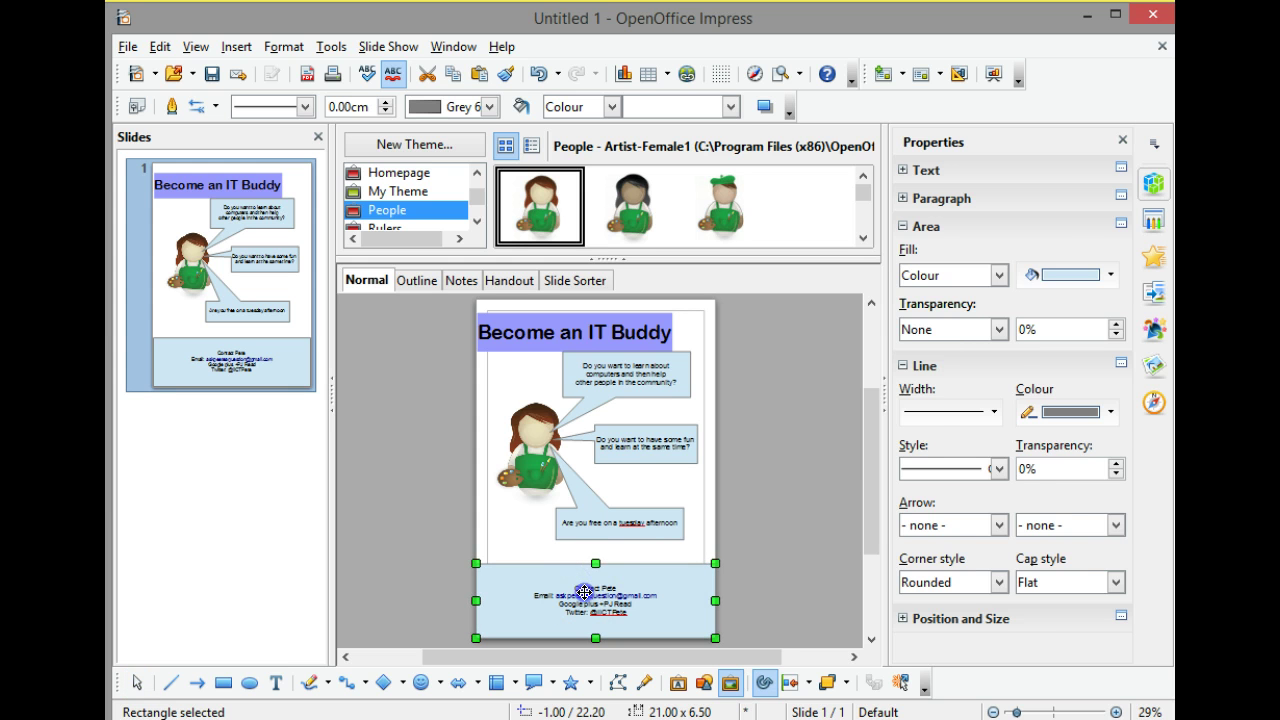
{"action": "left_click", "coordinate": [585, 597]}
{"action": "left_click", "coordinate": [587, 601]}
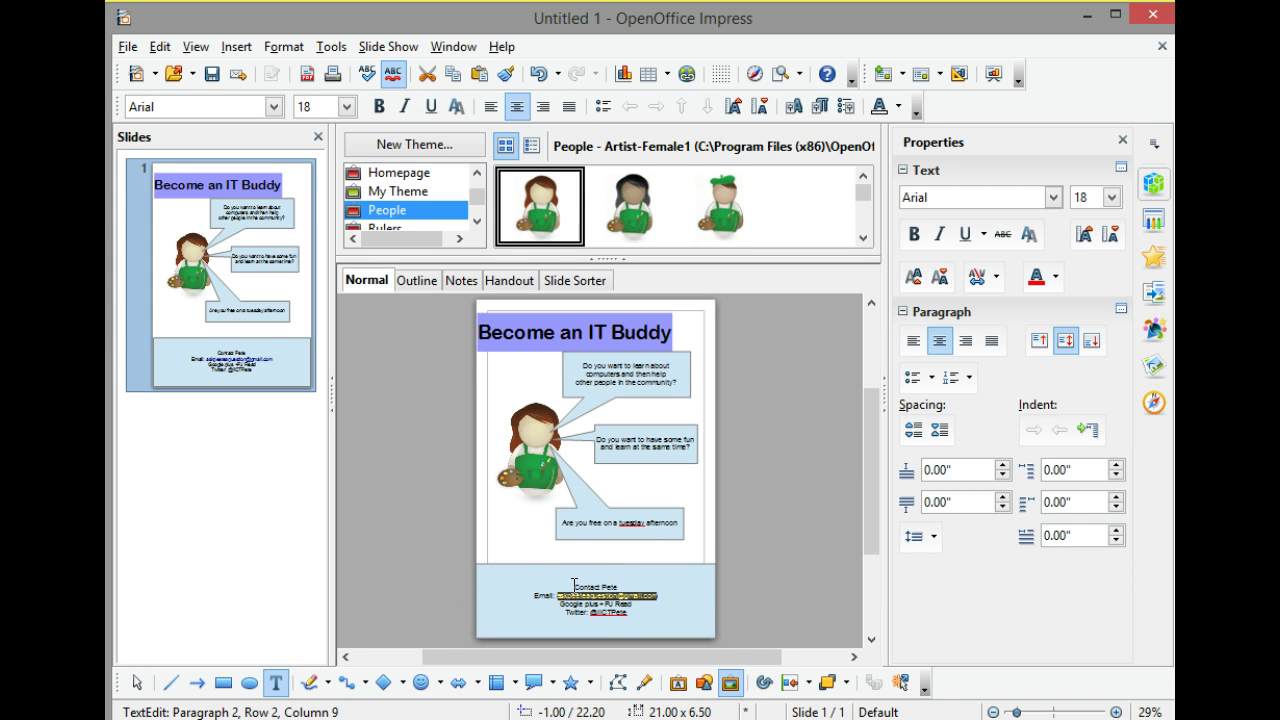
{"action": "left_click_drag", "start_coordinate": [573, 587], "coordinate": [625, 622]}
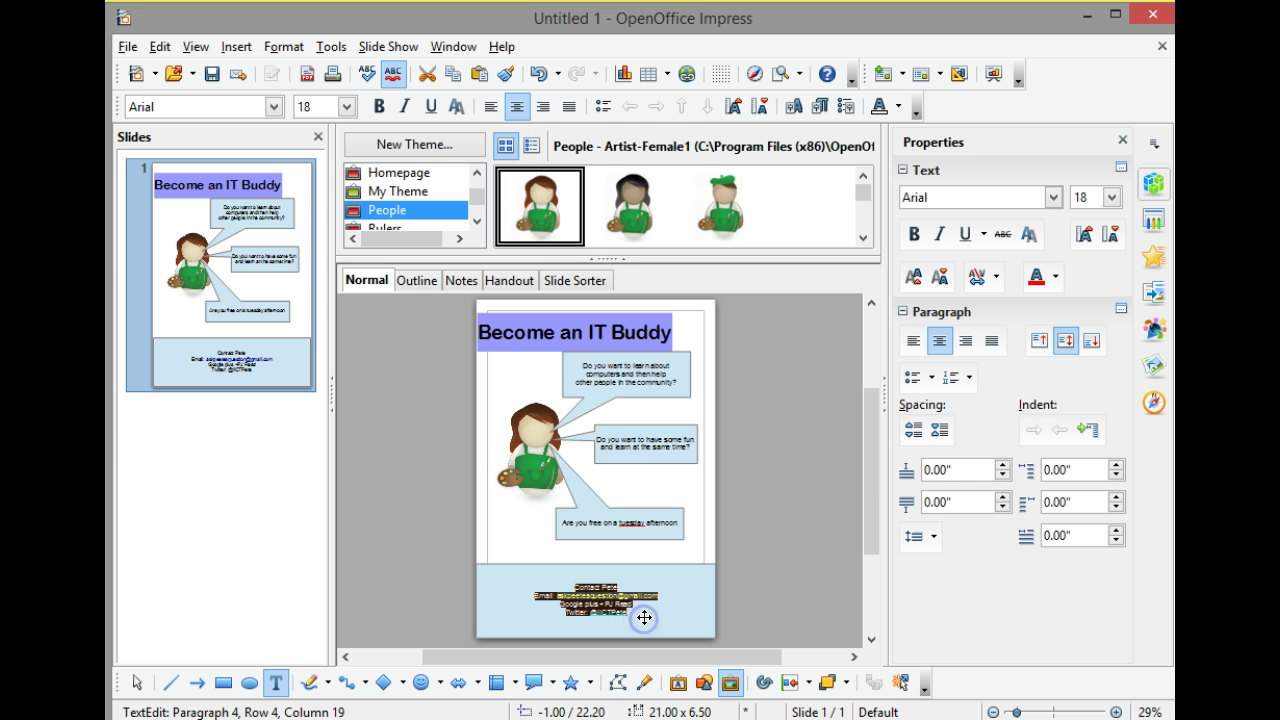
{"action": "left_click", "coordinate": [1111, 197]}
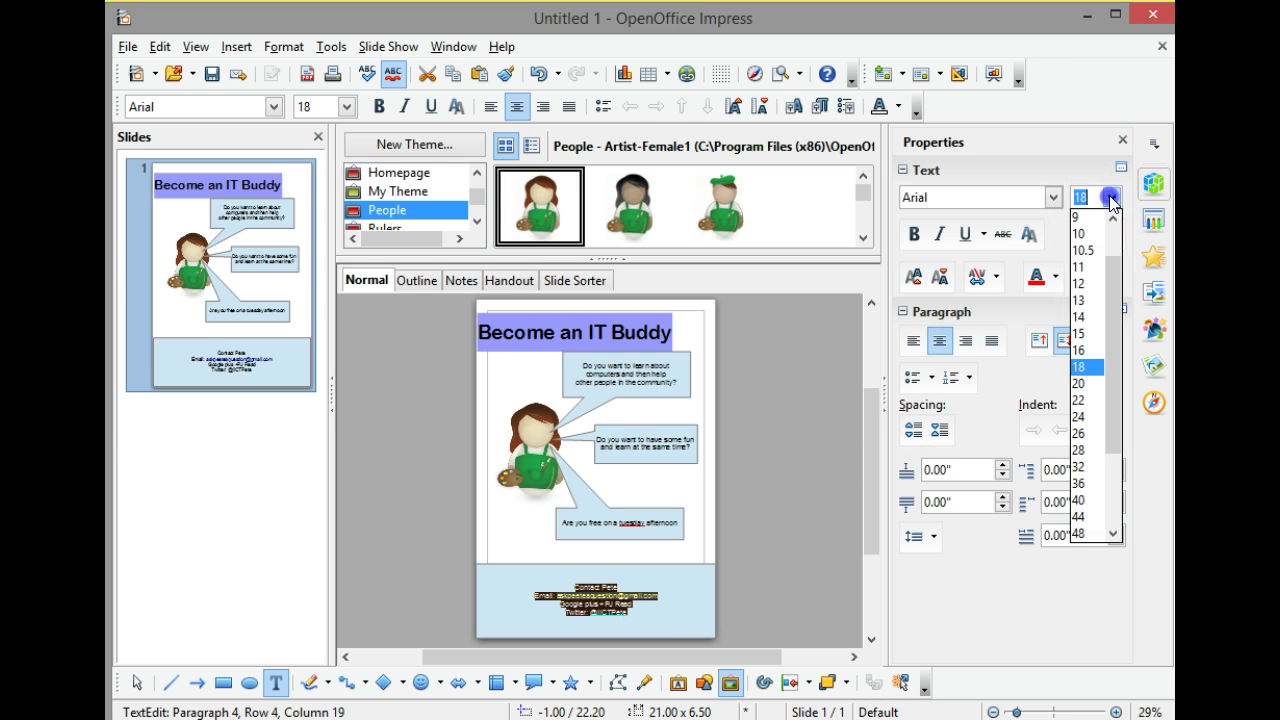
{"action": "left_click", "coordinate": [1076, 417]}
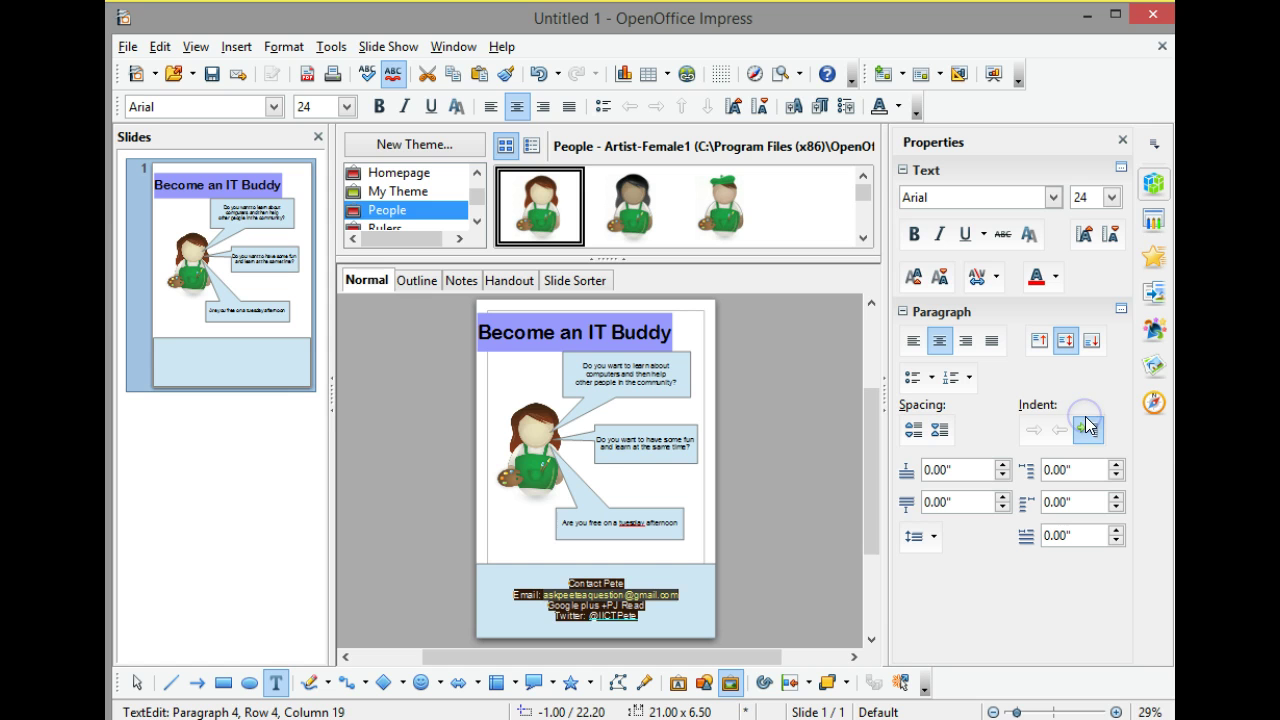
{"action": "left_click", "coordinate": [1111, 197]}
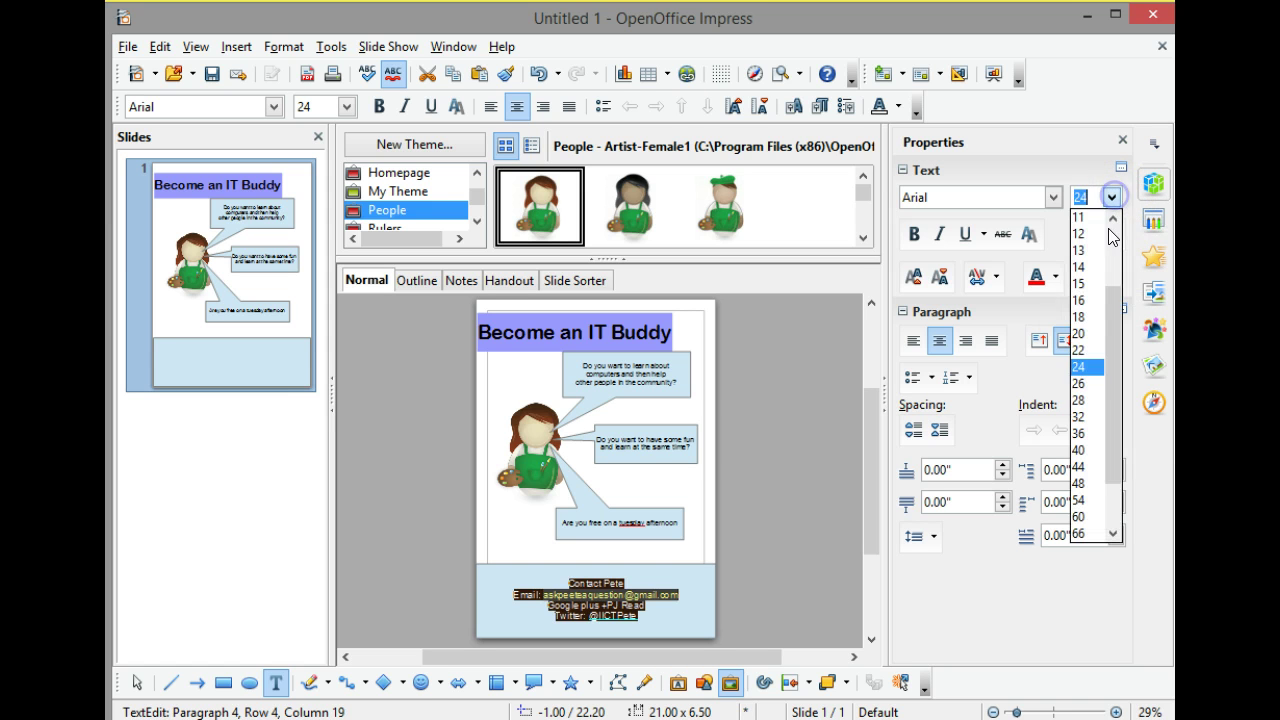
{"action": "left_click", "coordinate": [1077, 385]}
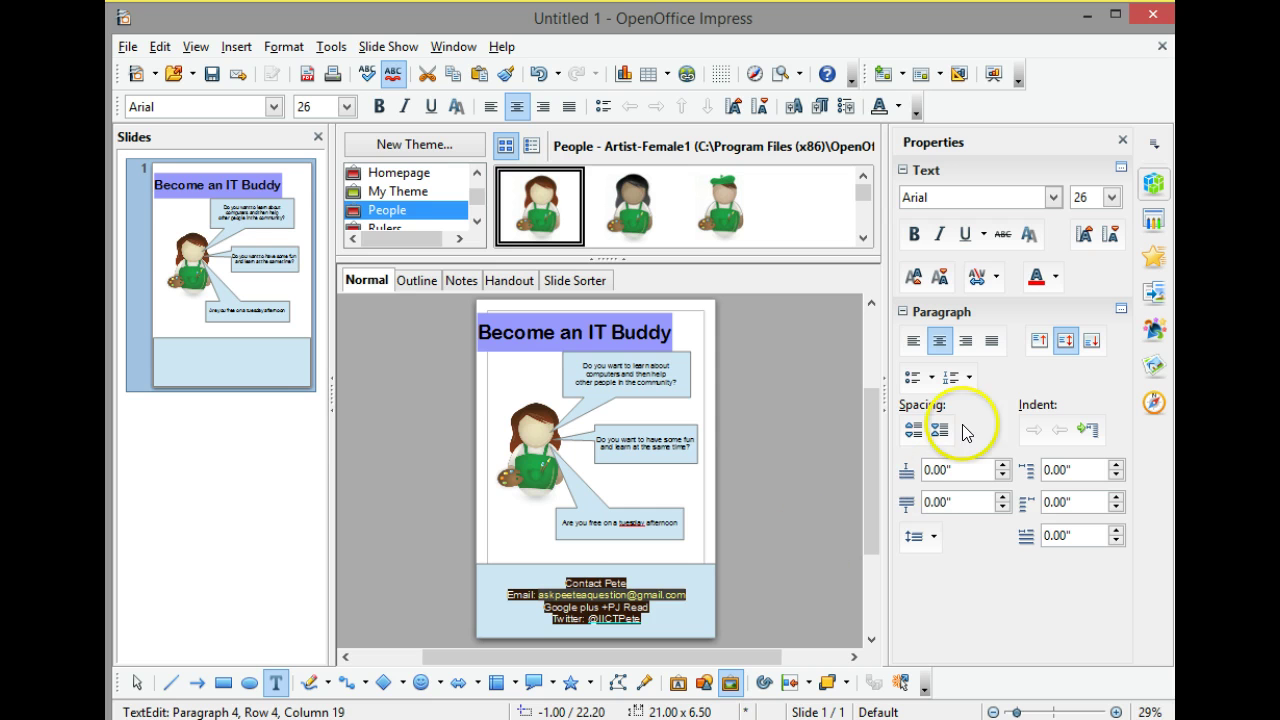
Change the contact box fill to Green 1, after briefly trying Red 2.
{"action": "left_click", "coordinate": [706, 585]}
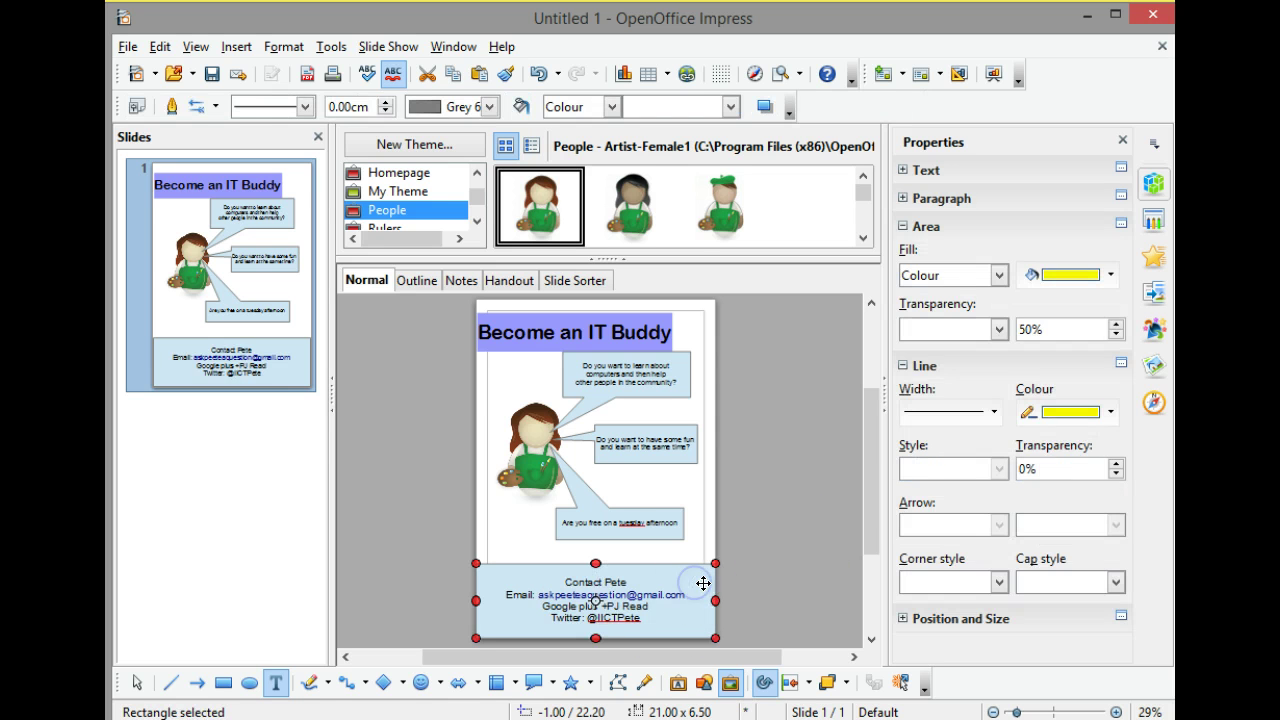
{"action": "left_click", "coordinate": [1073, 276]}
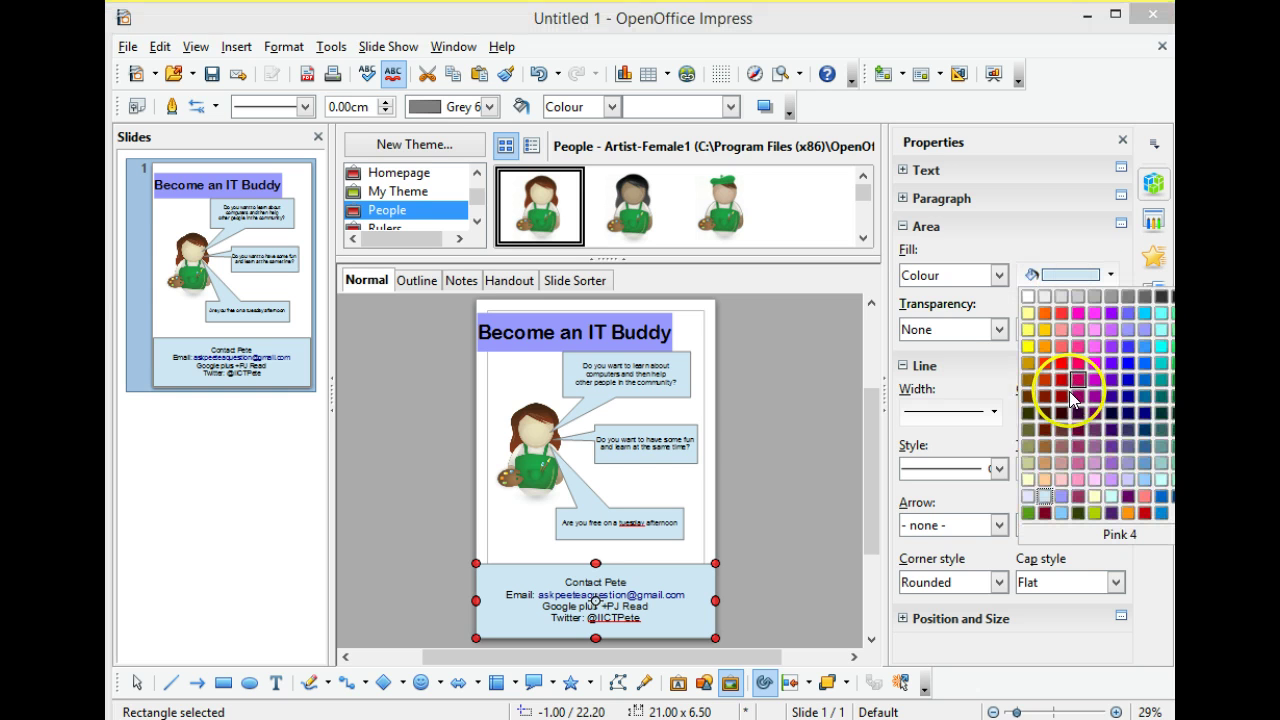
{"action": "left_click", "coordinate": [1062, 347]}
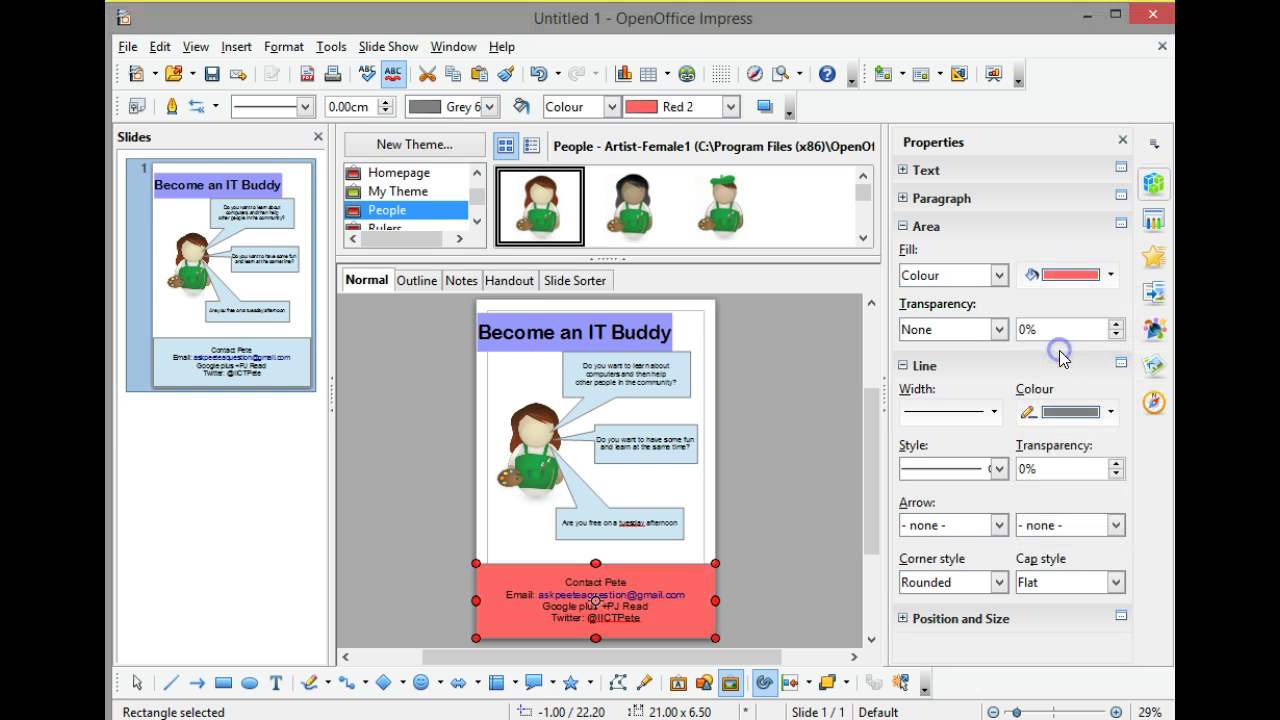
{"action": "left_click", "coordinate": [1078, 273]}
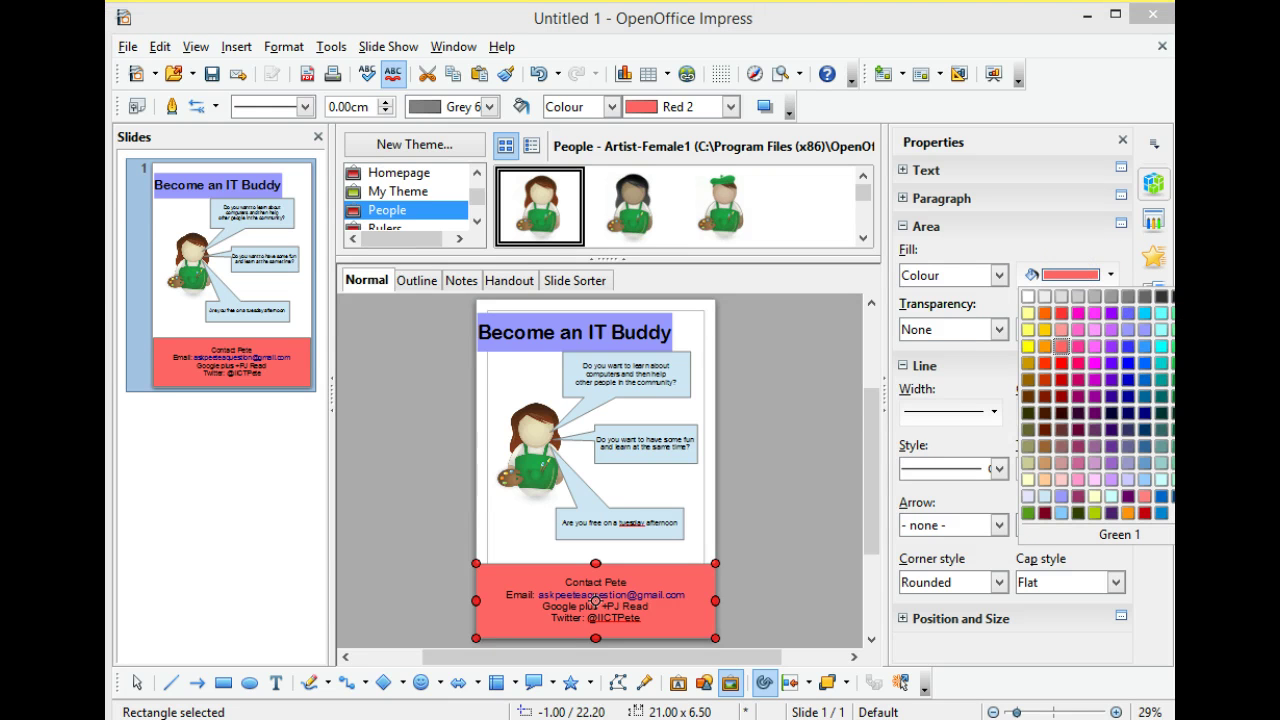
{"action": "left_click", "coordinate": [1168, 330]}
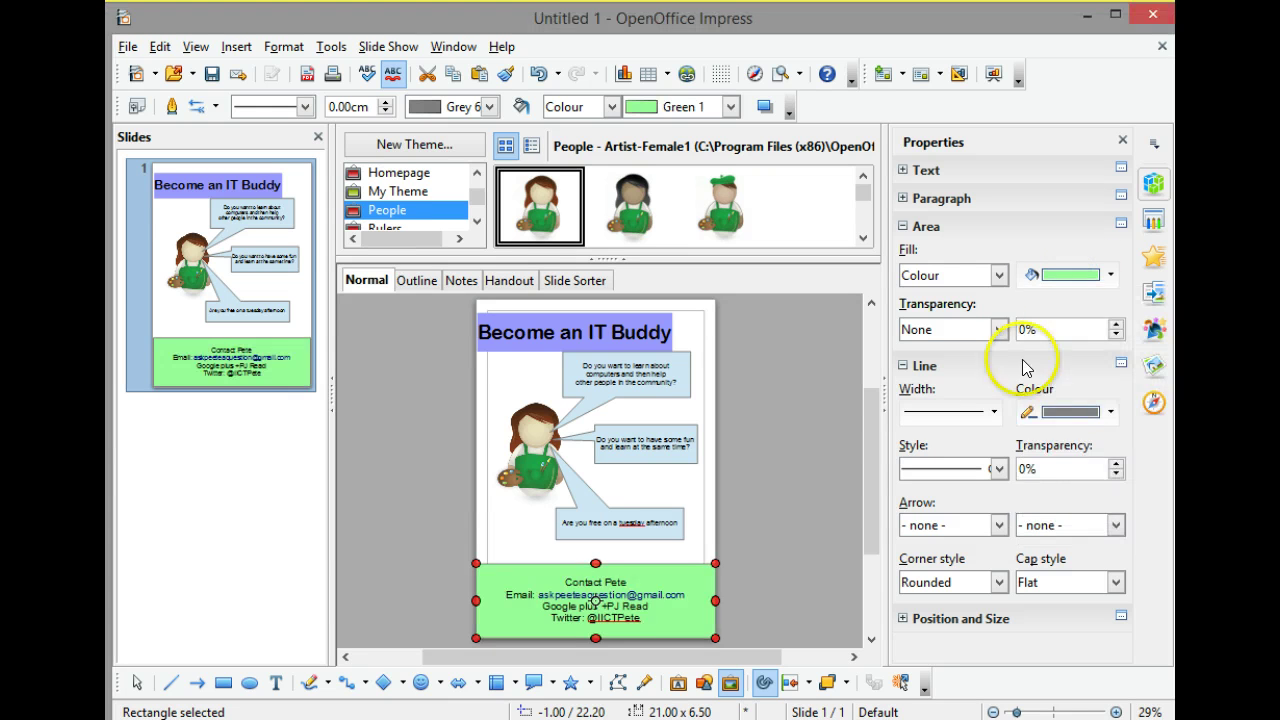
{"action": "left_click", "coordinate": [840, 414]}
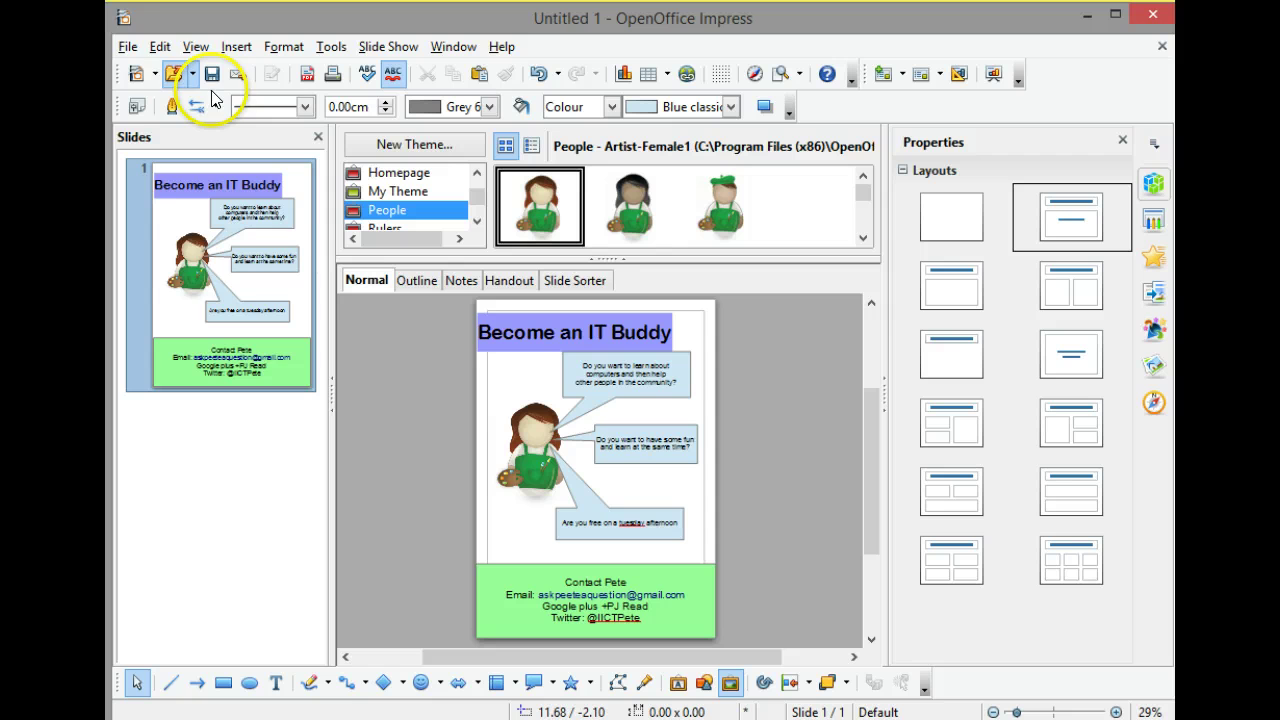
Save the flyer as the ODF presentation 'Untitled 1.odp'.
{"action": "left_click", "coordinate": [129, 48]}
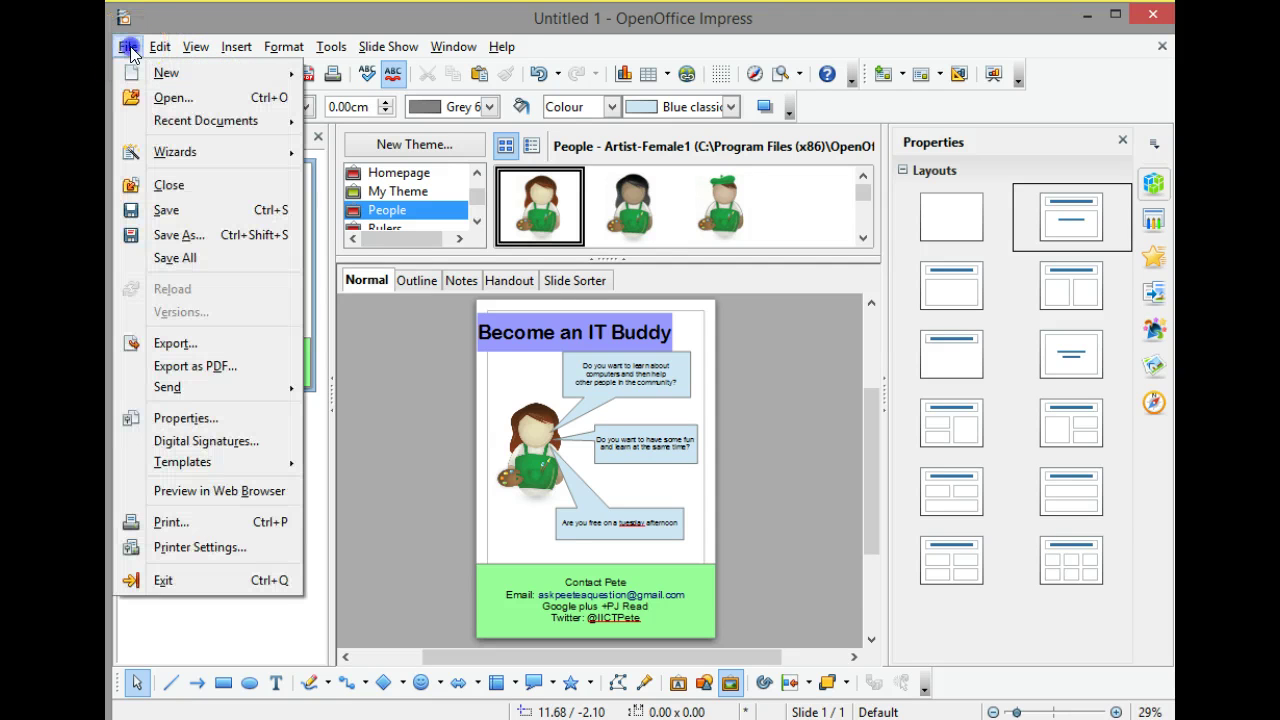
{"action": "left_click", "coordinate": [168, 211]}
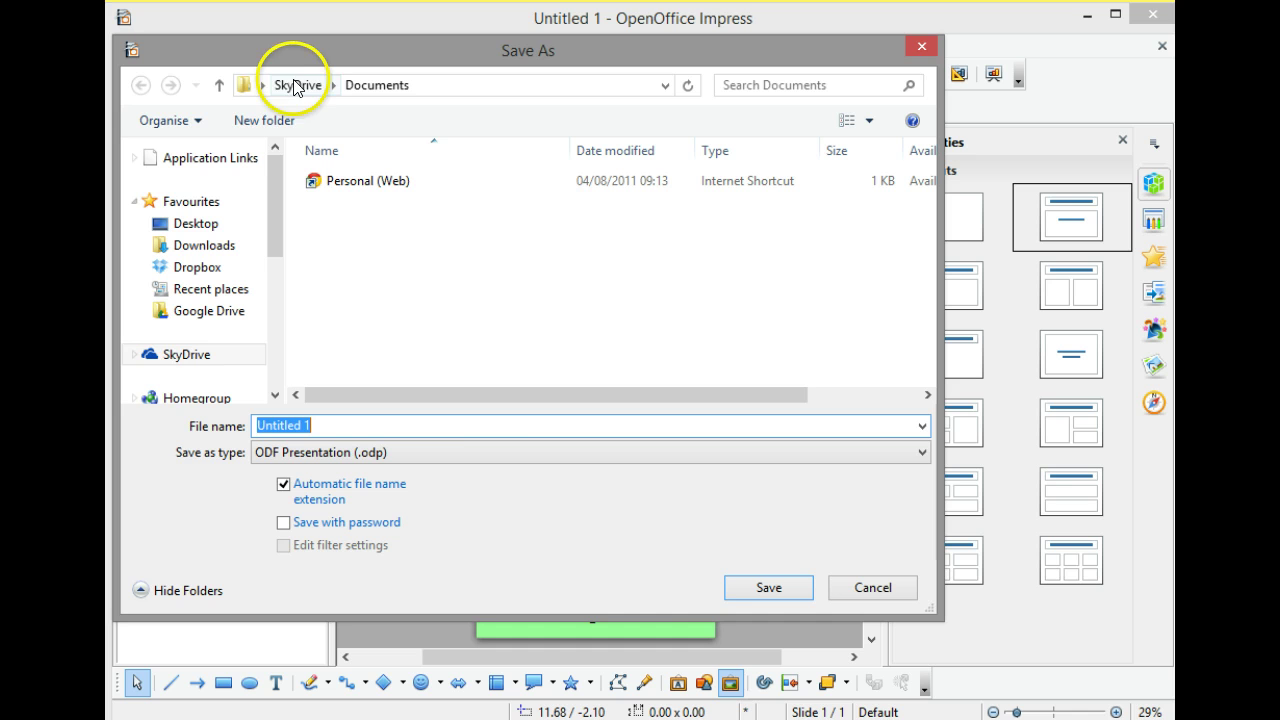
{"action": "left_click", "coordinate": [769, 587]}
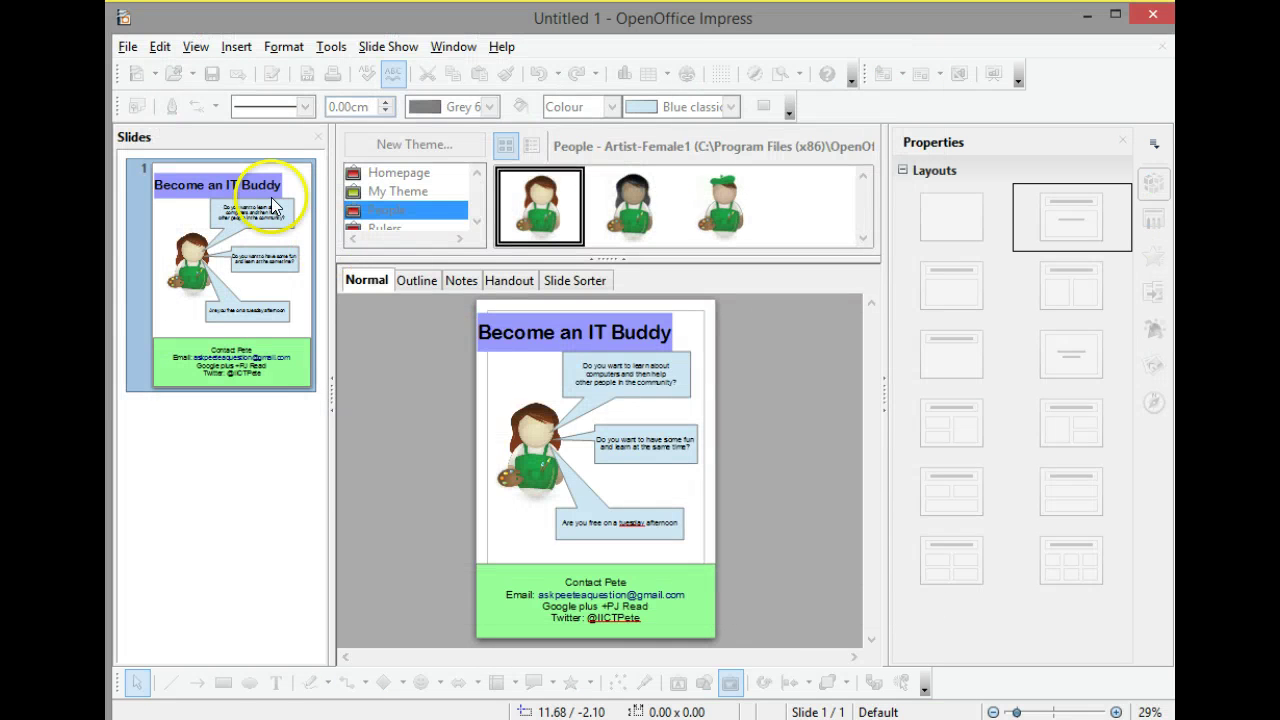
{"action": "left_click", "coordinate": [129, 47]}
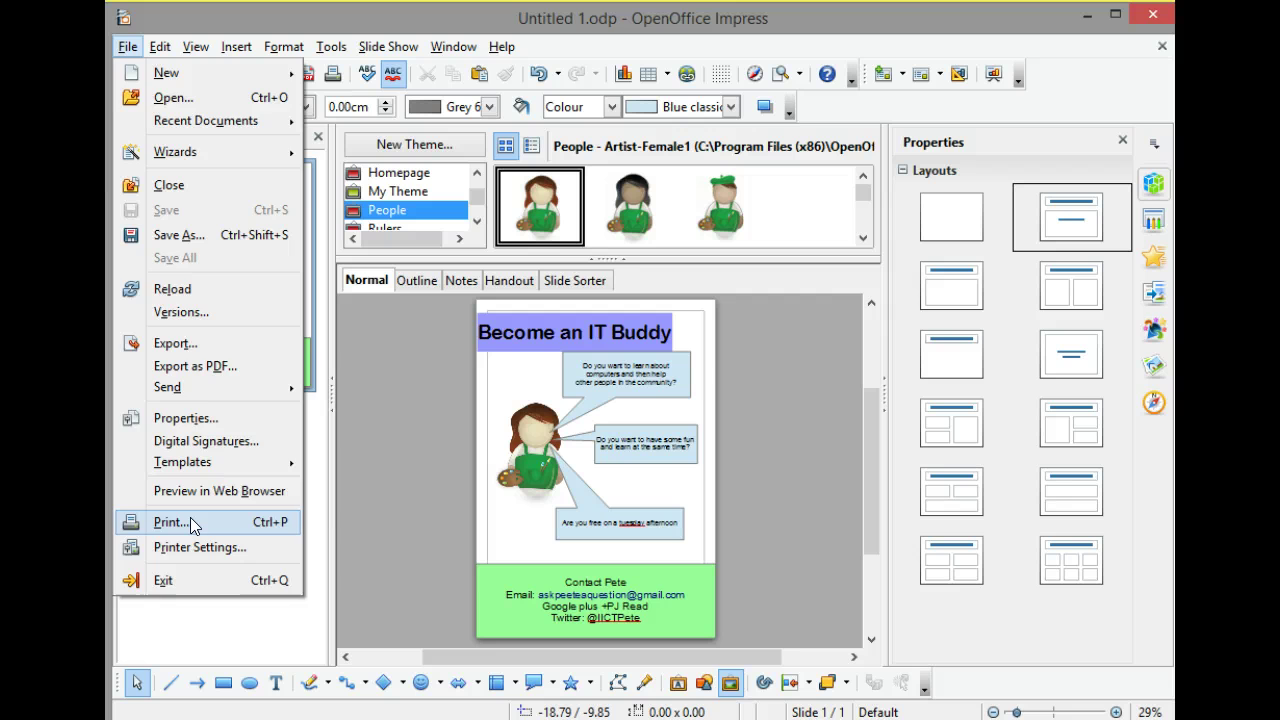
Shift the 'Become an IT Buddy' title box slightly to the right.
{"action": "left_click", "coordinate": [812, 387]}
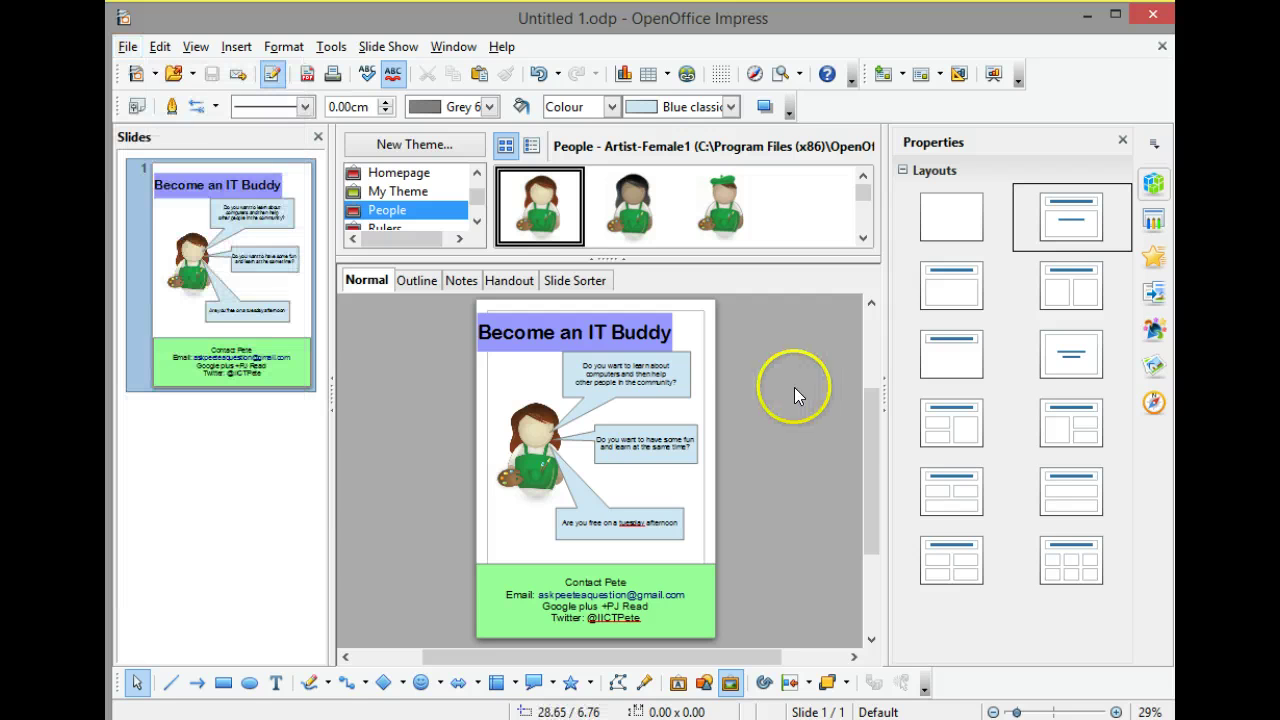
{"action": "left_click", "coordinate": [657, 326]}
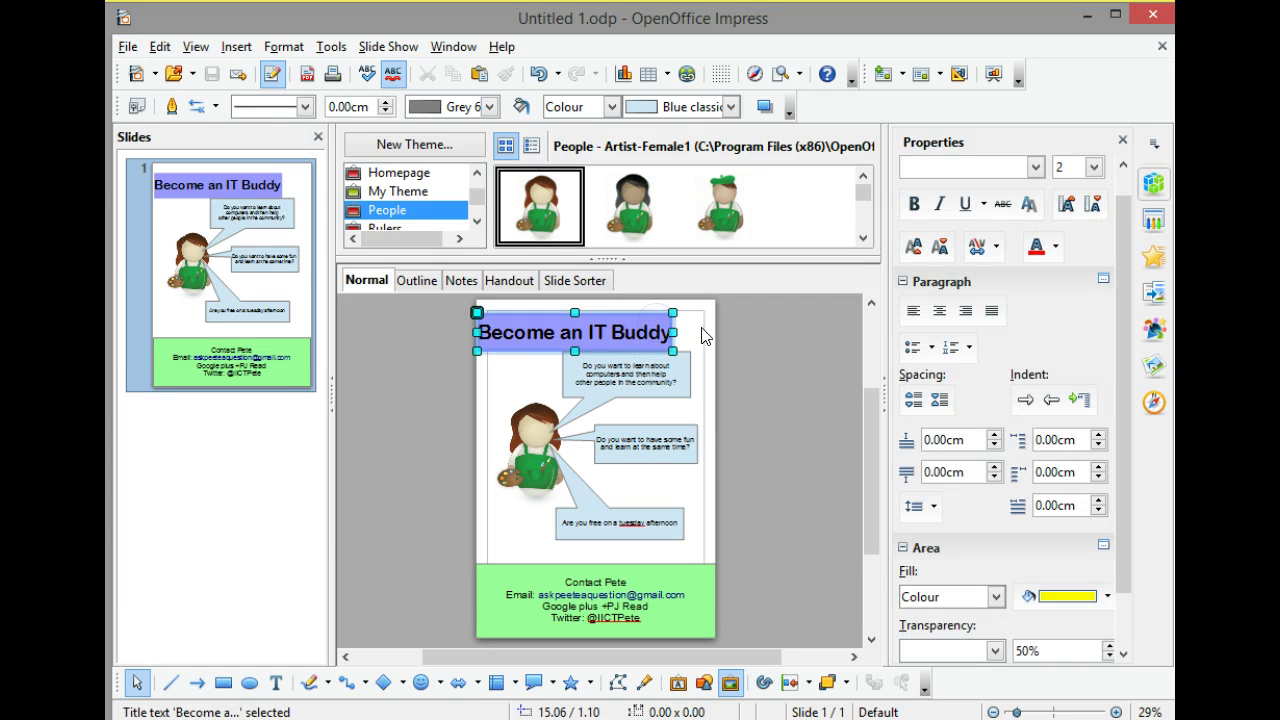
{"action": "left_click_drag", "start_coordinate": [654, 309], "coordinate": [653, 313]}
{"action": "left_click", "coordinate": [820, 349]}
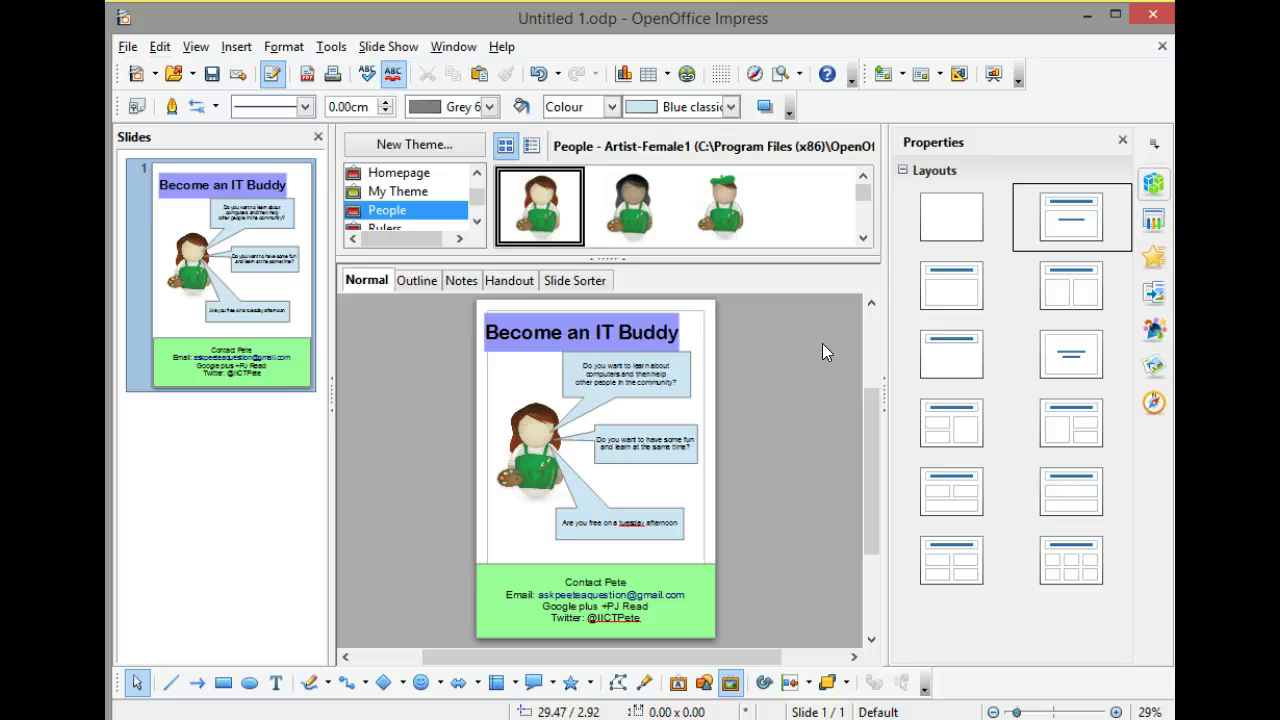
Nudge the title box up 0.20 cm toward the top edge of the page.
{"action": "left_click", "coordinate": [713, 340]}
{"action": "left_click", "coordinate": [532, 326]}
{"action": "left_click_drag", "start_coordinate": [531, 315], "coordinate": [531, 312]}
{"action": "left_click", "coordinate": [766, 352]}
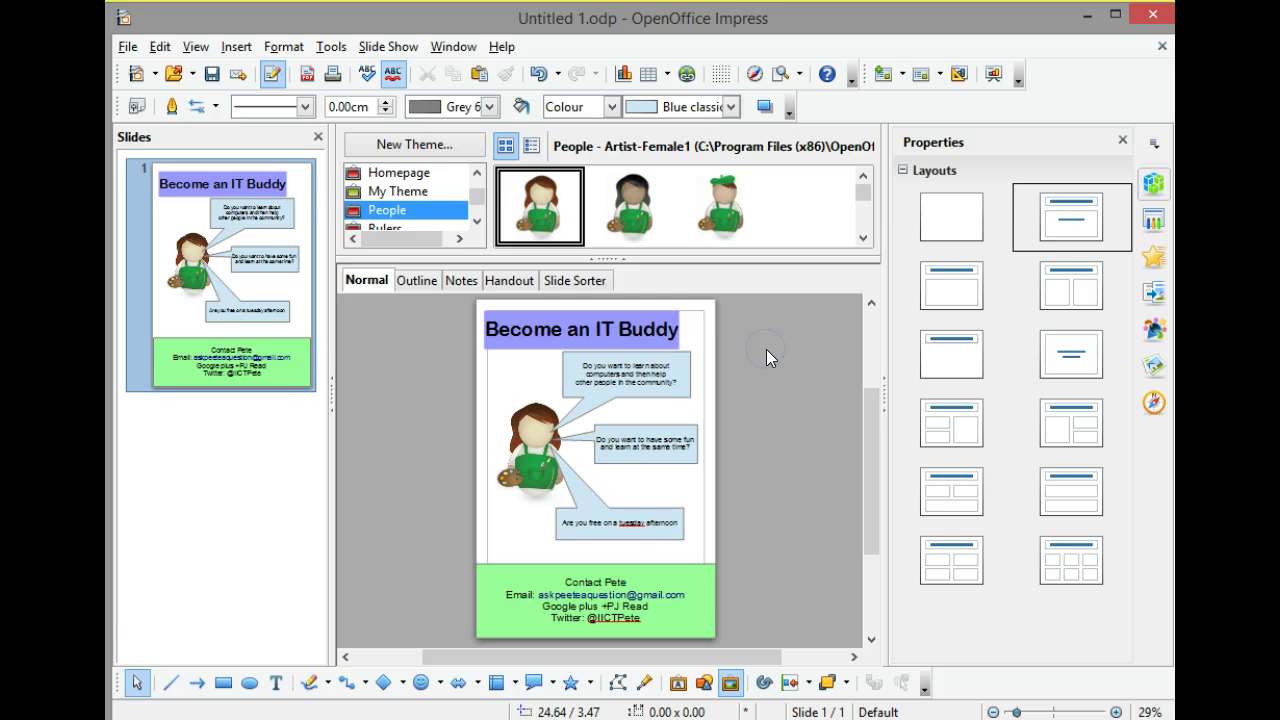